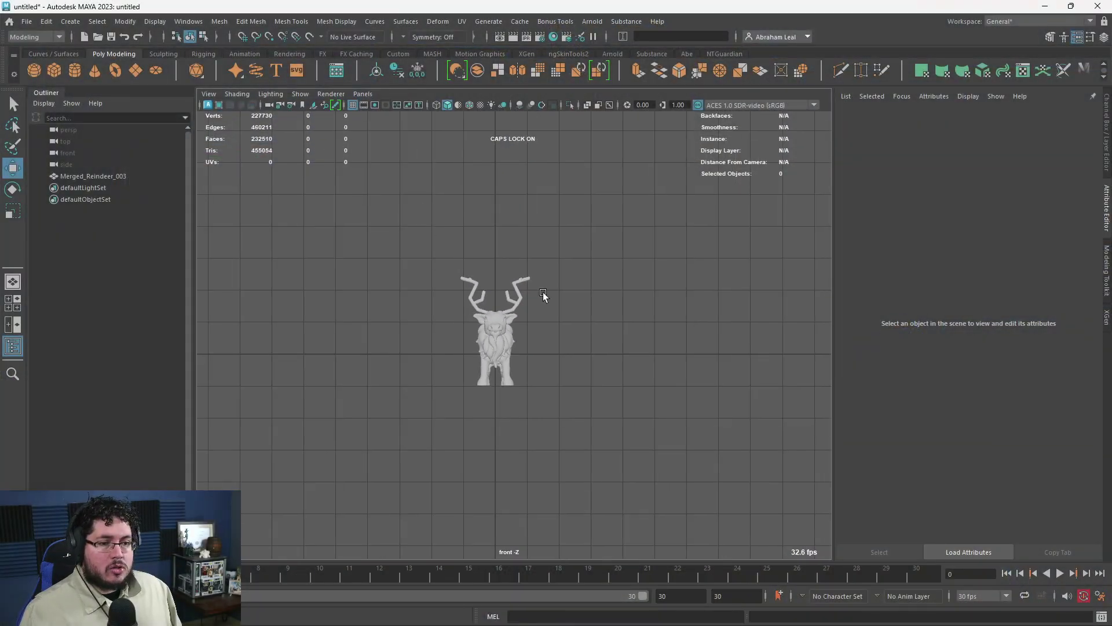
Examine the reindeer's head and antlers in the perspective view and close up in the front view.
key(space)
alt+drag(543, 292, 637, 355)
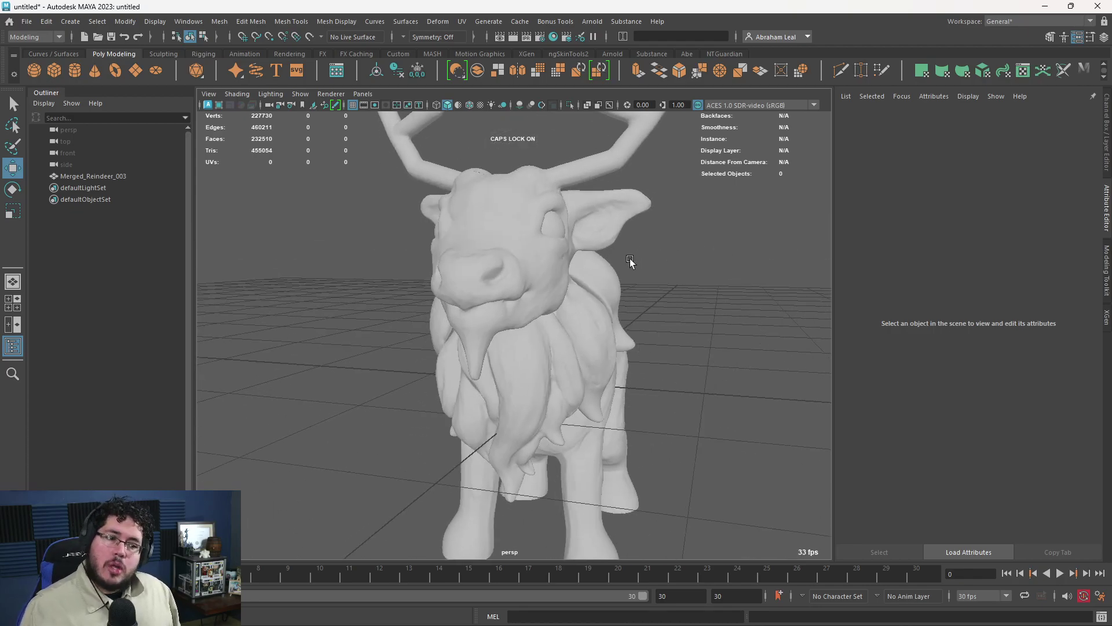
key(space)
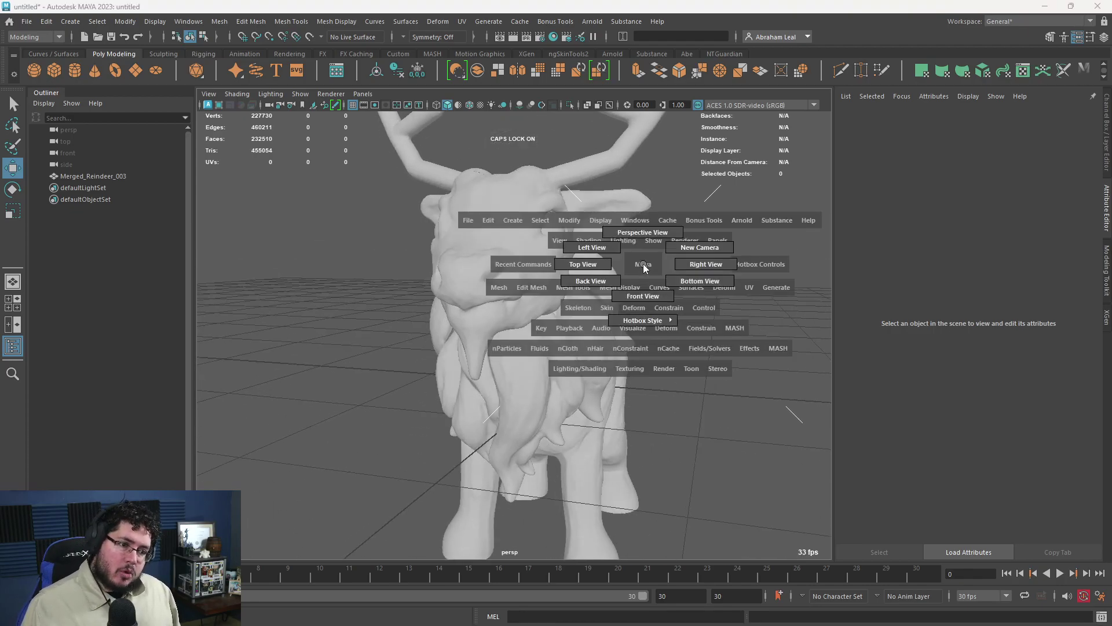
drag(641, 261, 649, 283)
scroll(628, 342, up, 10)
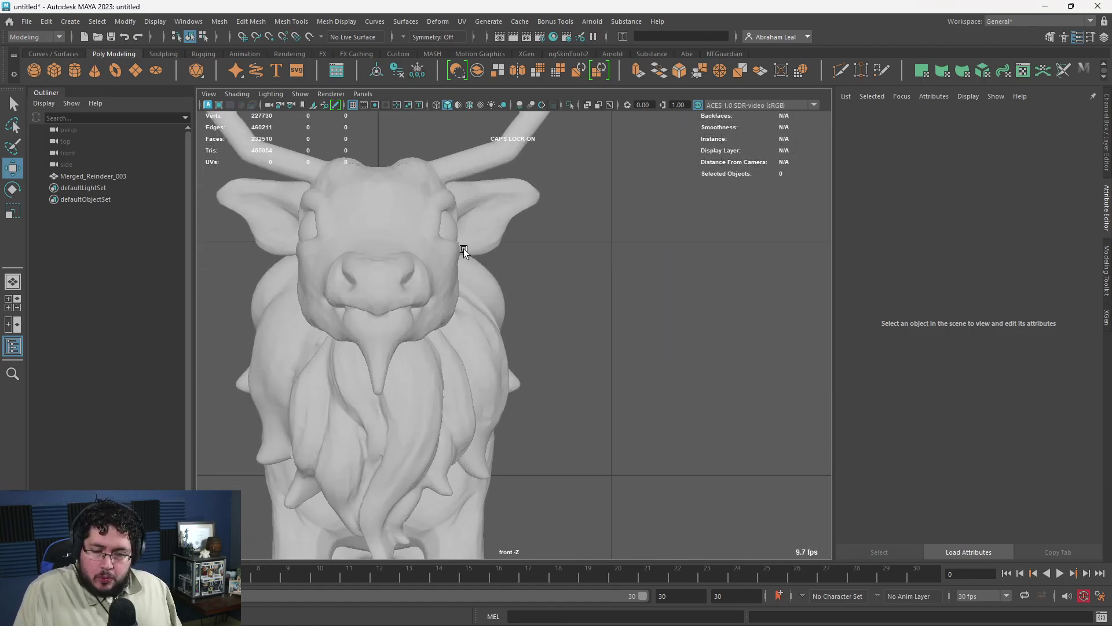
scroll(463, 249, down, 10)
scroll(439, 364, up, 8)
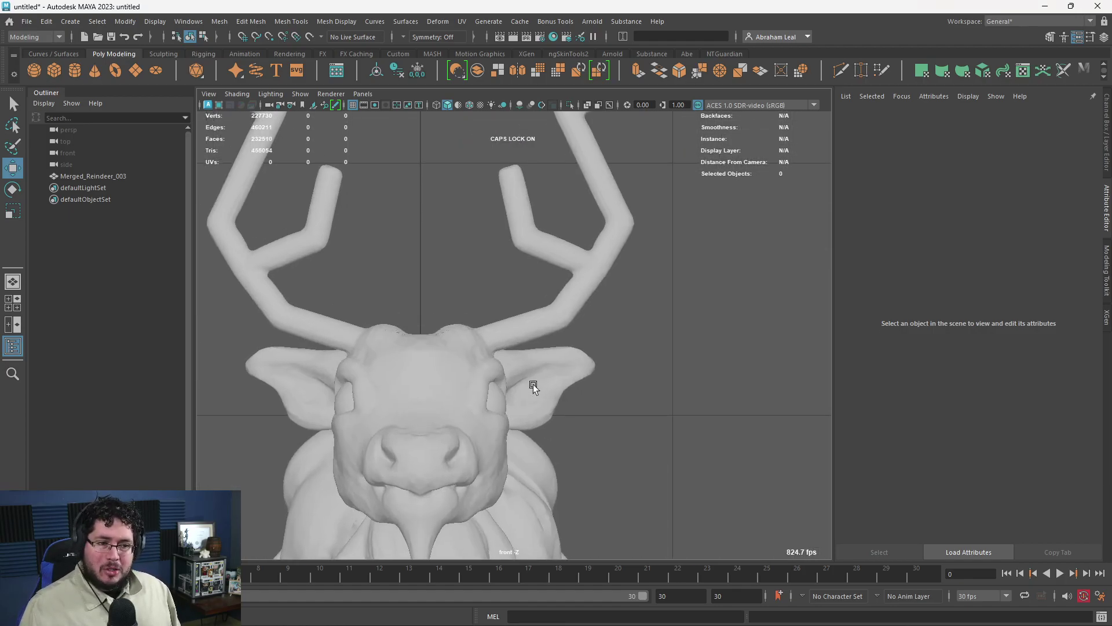
scroll(533, 384, down, 8)
scroll(497, 384, up, 3)
alt+right_drag(492, 377, 660, 491)
alt+right_drag(388, 261, 512, 318)
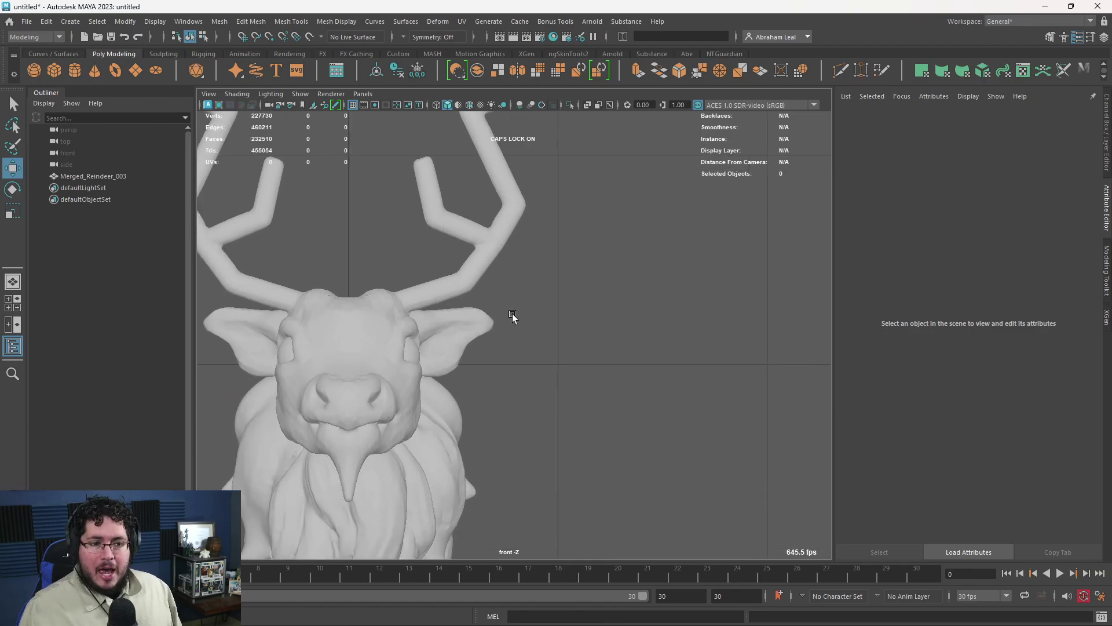
alt+middle_drag(512, 318, 555, 350)
alt+right_drag(509, 354, 690, 504)
alt+middle_drag(589, 418, 637, 446)
scroll(614, 448, down, 5)
scroll(601, 450, up, 5)
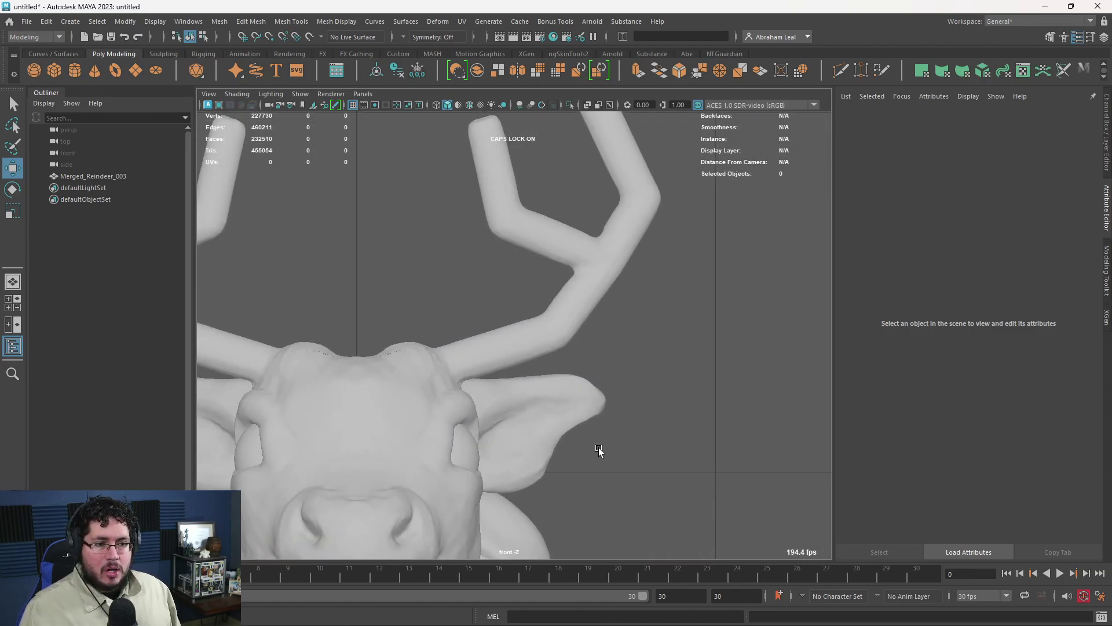
scroll(597, 451, down, 7)
scroll(589, 442, up, 3)
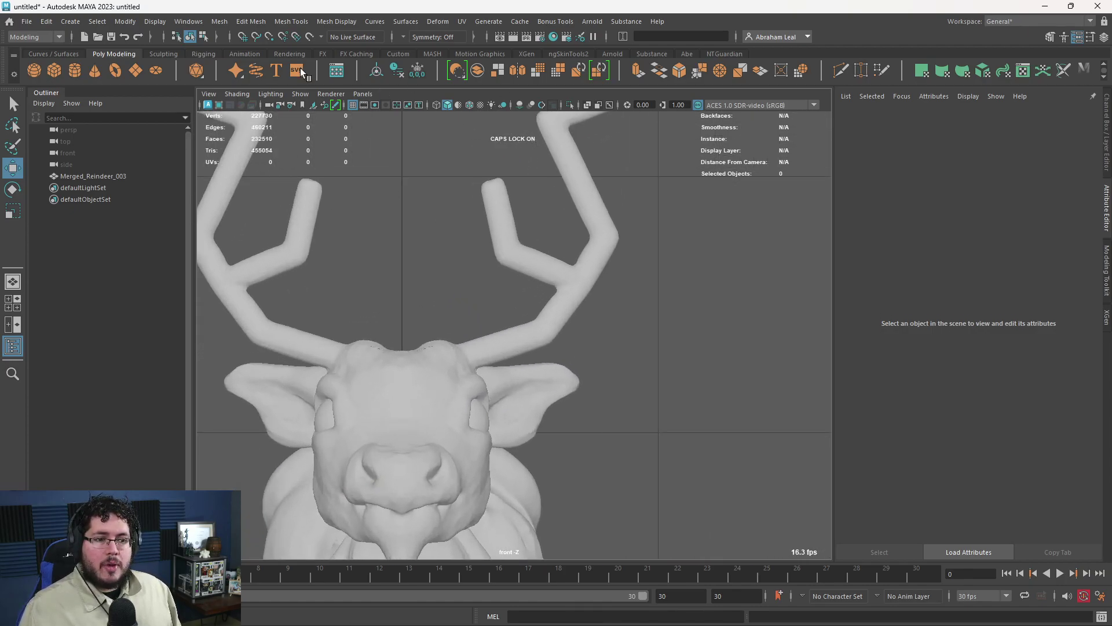
Draw an EP curve with seven edit points in the front view, tracing the reindeer's left antler from its base to its upper tip.
click(69, 21)
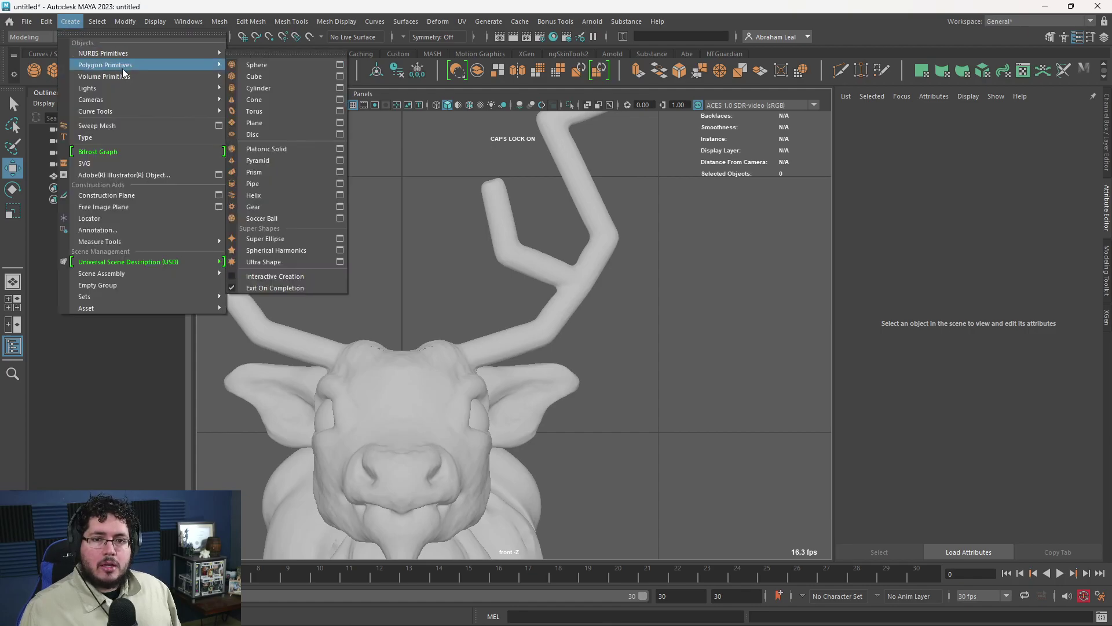
mouse_move(125, 112)
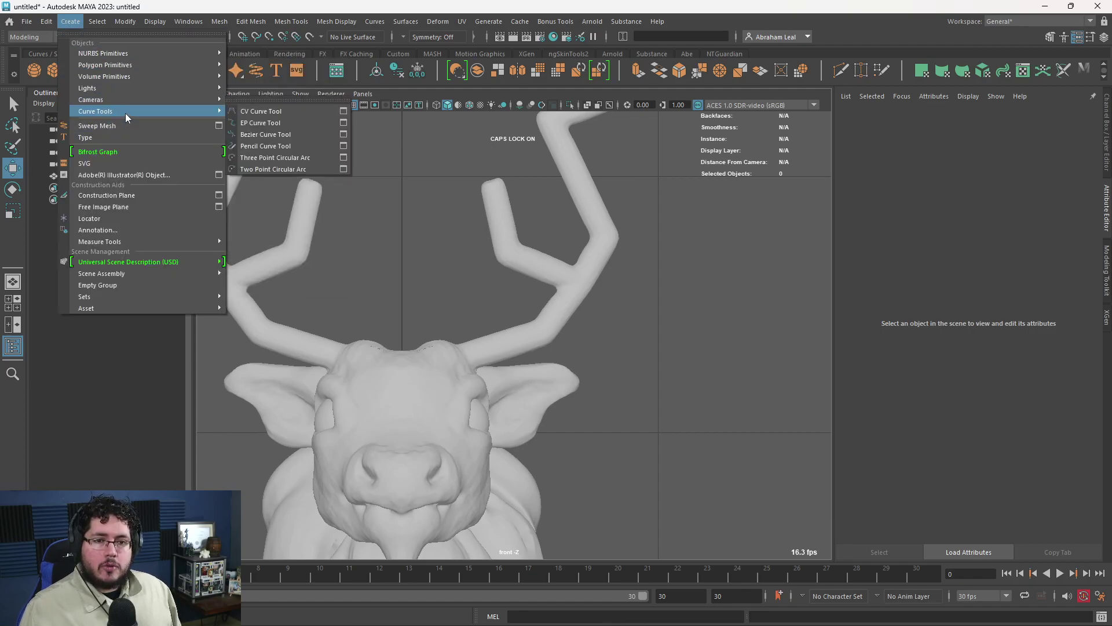
click(282, 123)
key(4)
click(440, 393)
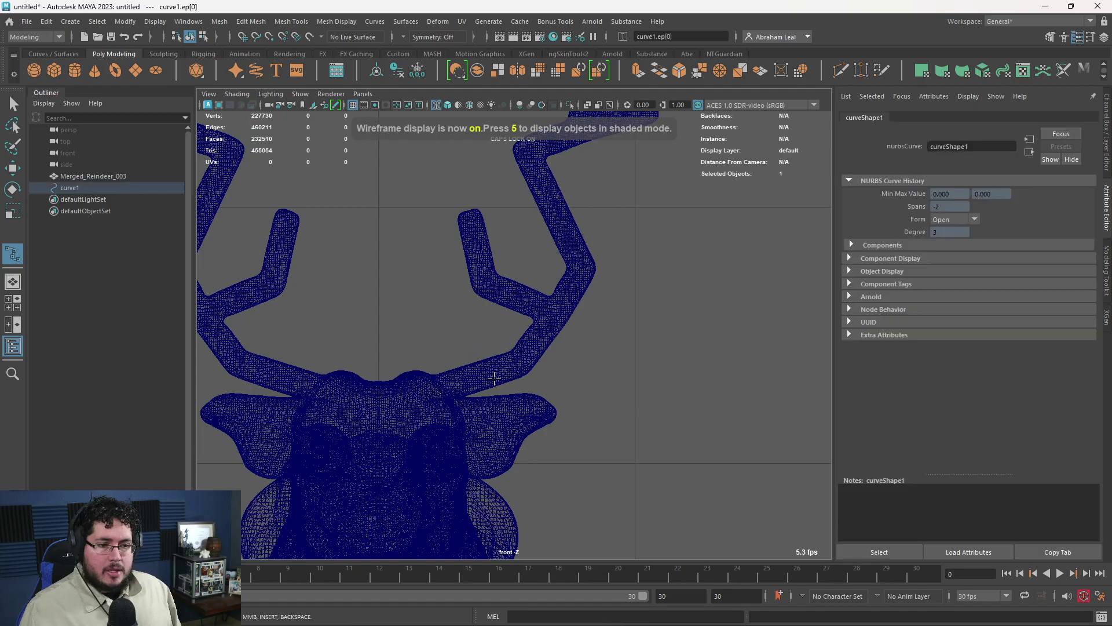
click(581, 269)
alt+middle_drag(557, 224, 553, 301)
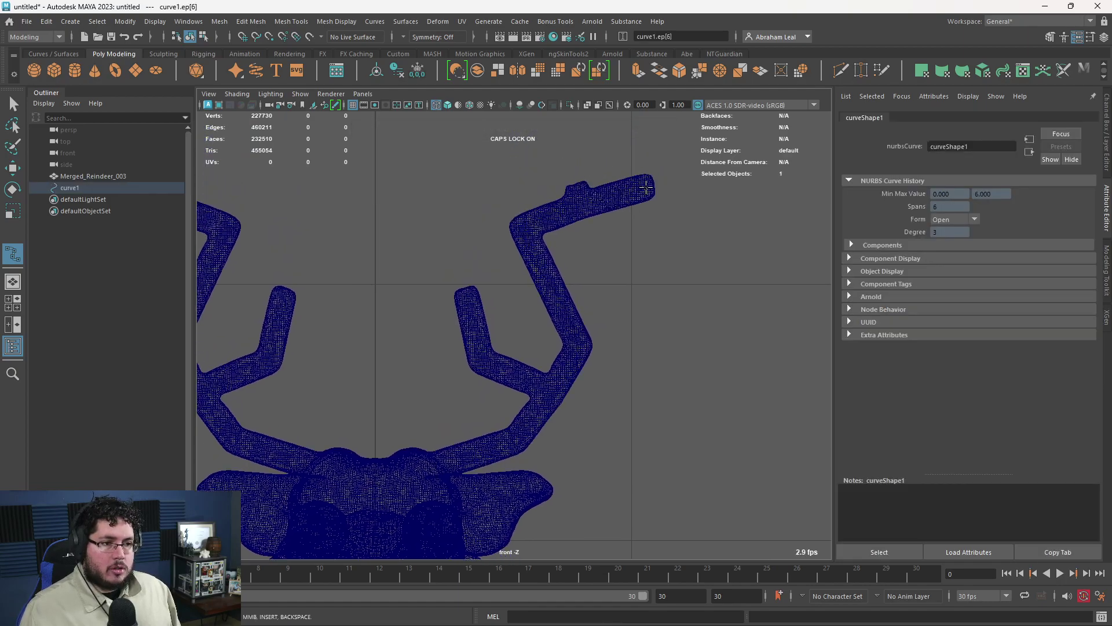
key(w)
Move the curve forward along Z so its base sits at the reindeer's head, and return the perspective view to shaded display.
key(space)
drag(631, 435, 510, 406)
alt+right_drag(510, 405, 453, 350)
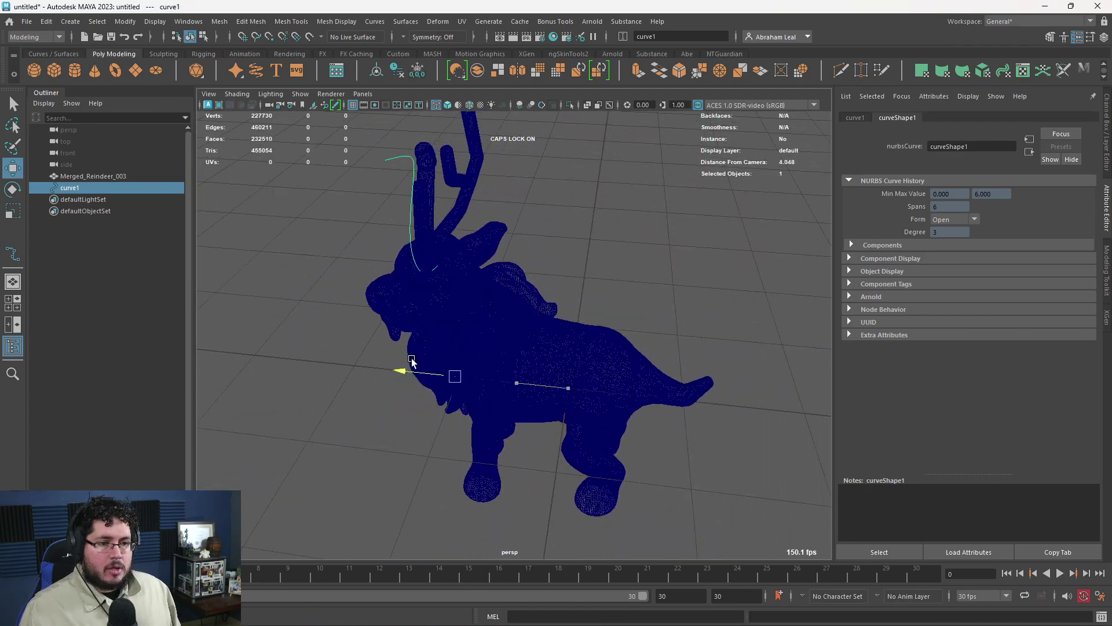
key(5)
mouse_move(378, 350)
alt+mouse_down()
mouse_move(542, 397)
mouse_move(568, 350)
mouse_move(581, 398)
alt+mouse_up()
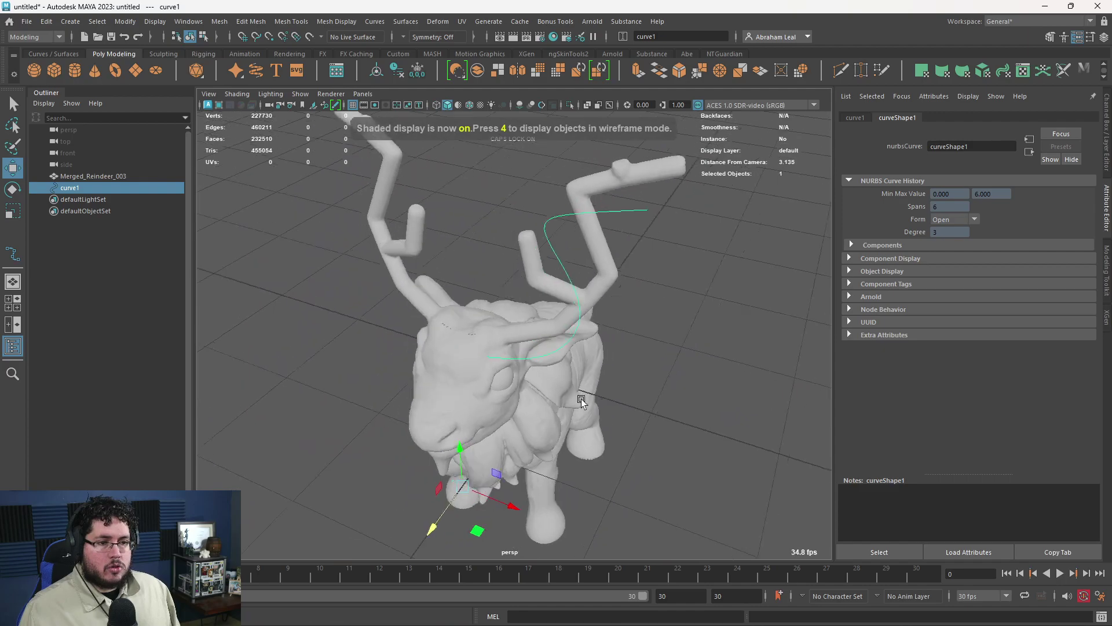
alt+right_drag(581, 398, 584, 415)
alt+drag(584, 415, 608, 368)
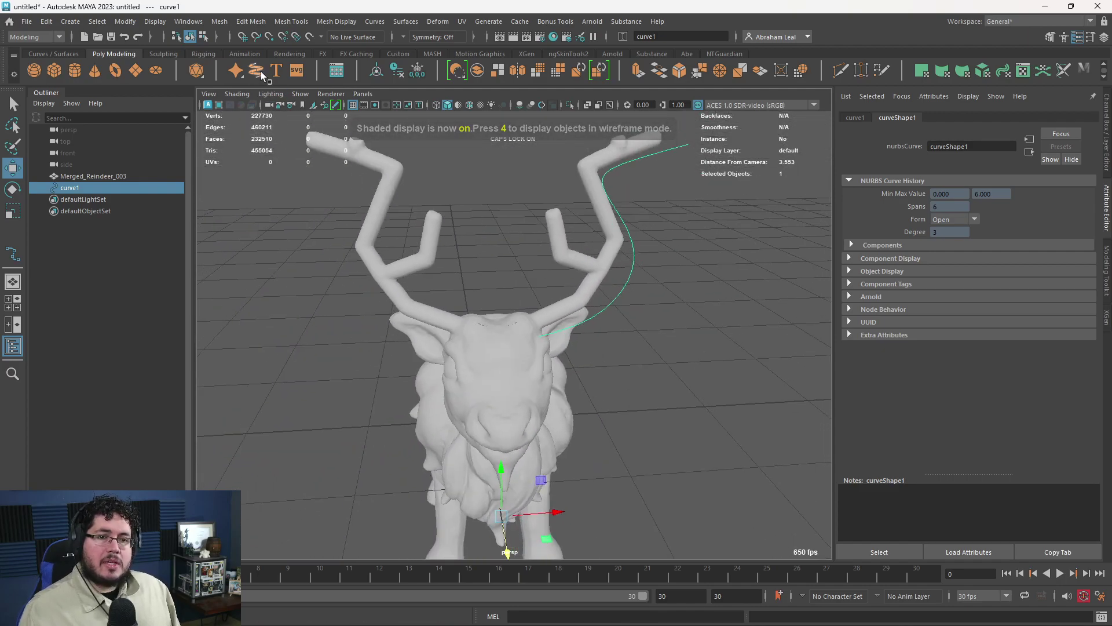
Create a sweep mesh along the antler curve and set its Scale Profile to 0.137.
click(258, 72)
alt+drag(619, 288, 504, 318)
alt+right_drag(504, 318, 462, 294)
alt+drag(462, 294, 558, 355)
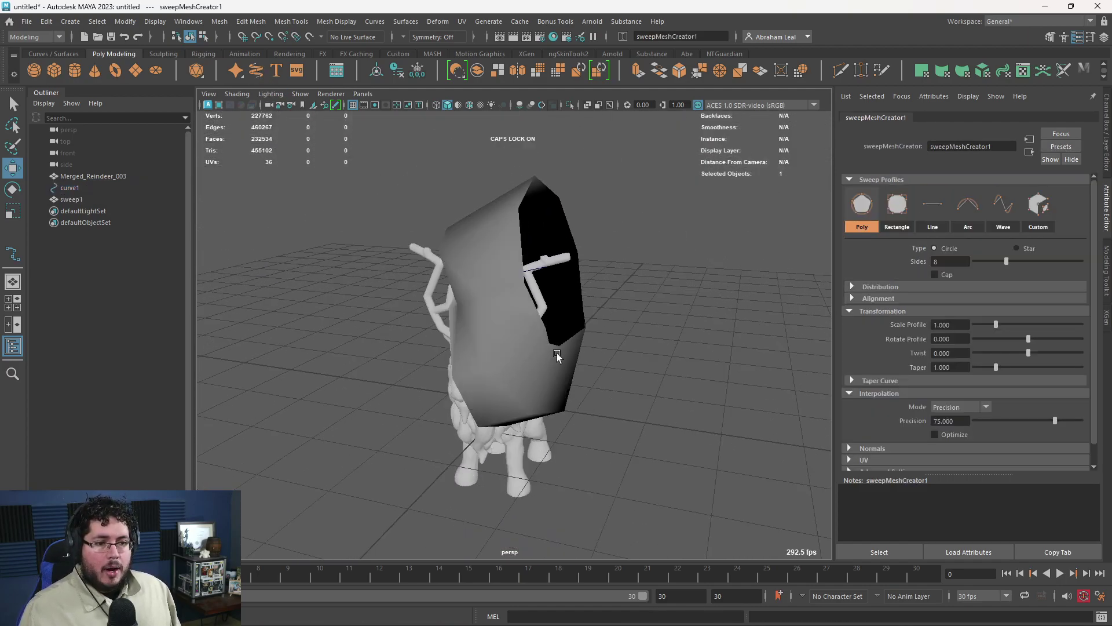
alt+right_drag(557, 355, 706, 353)
drag(992, 329, 978, 326)
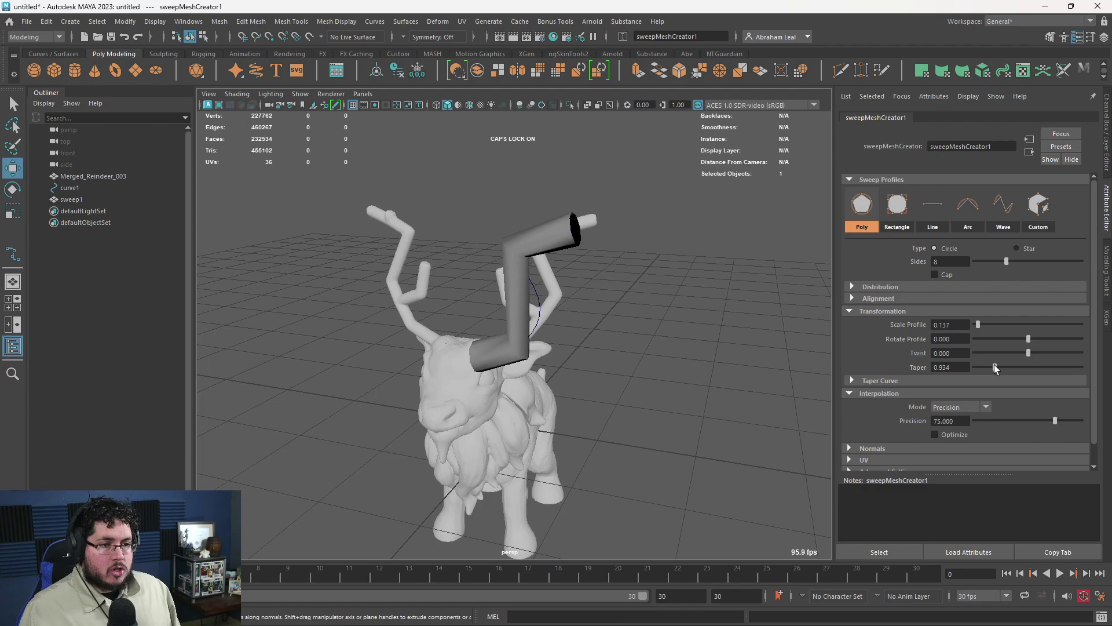
Set the sweep's Taper to 0.275 and its interpolation Precision to 97.253.
scroll(641, 328, up, 8)
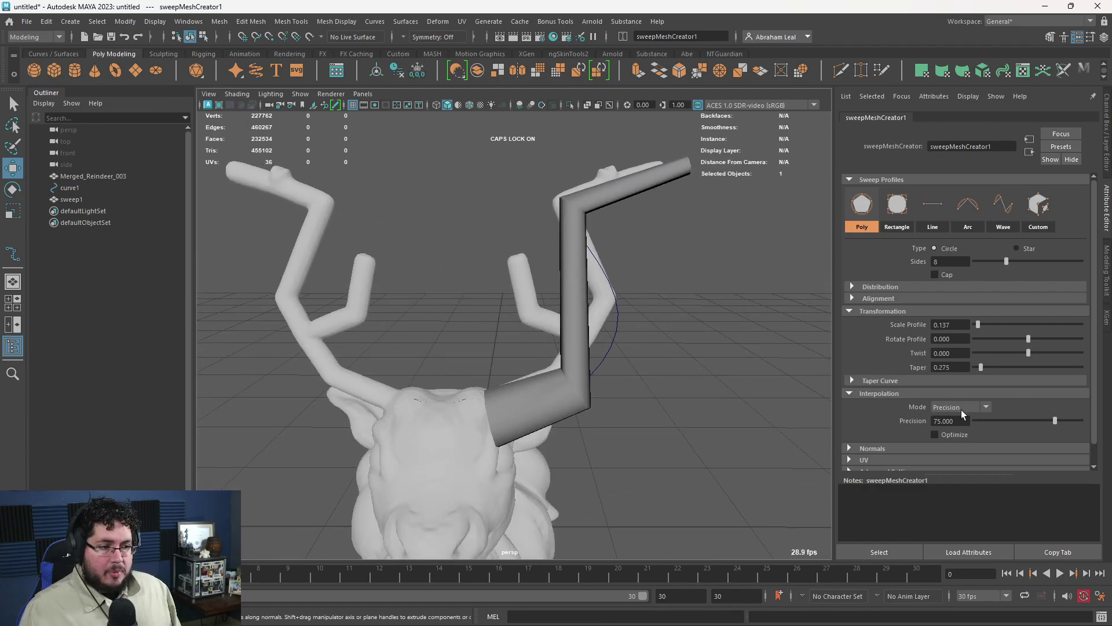
drag(1059, 419, 1077, 413)
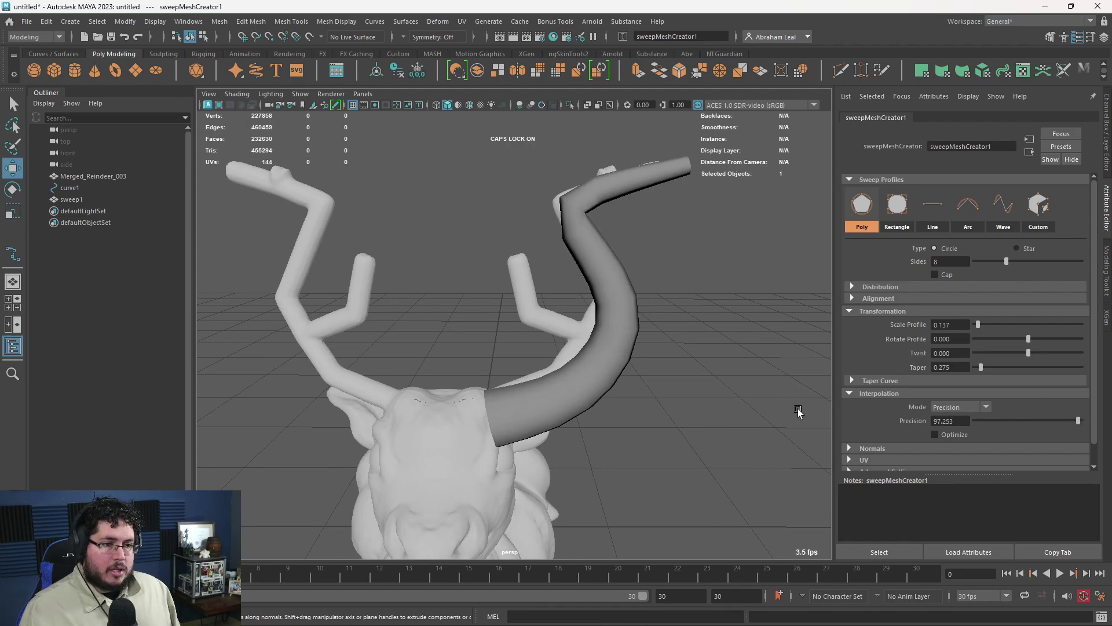
alt+drag(799, 411, 492, 210)
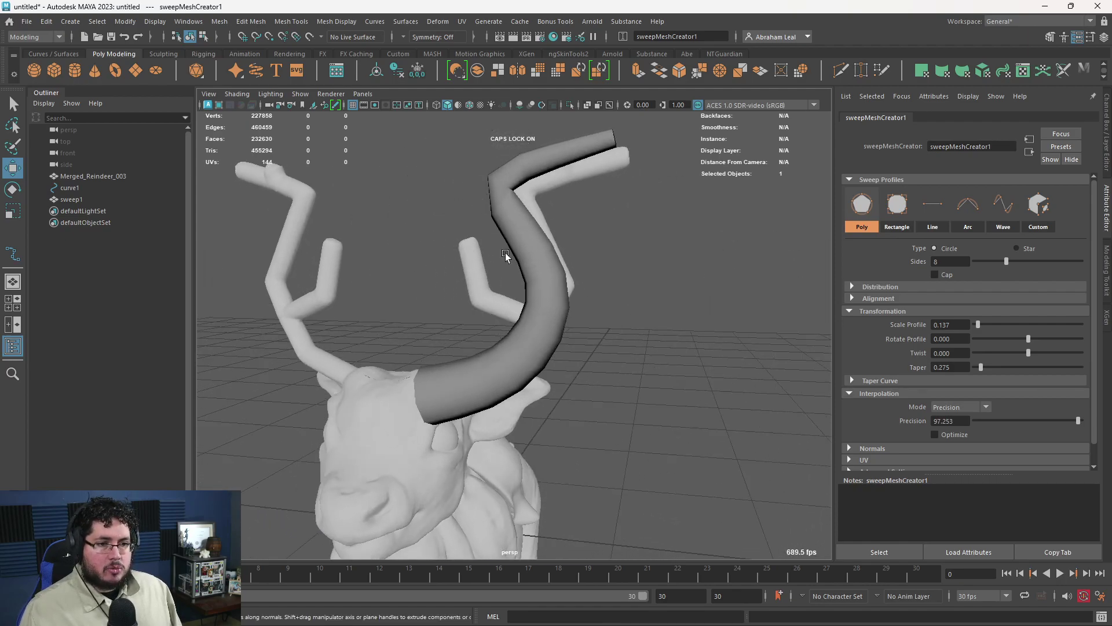
alt+drag(666, 325, 570, 278)
Reduce the swept antler's circular profile to 6 sides.
drag(1002, 262, 988, 261)
alt+drag(412, 420, 535, 409)
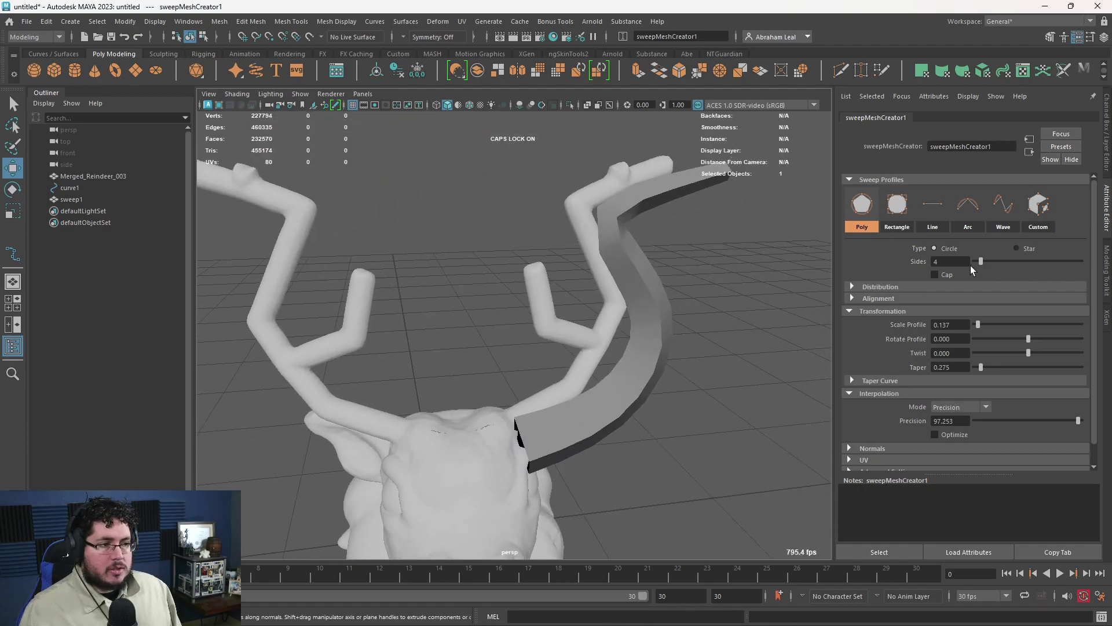
drag(981, 262, 994, 261)
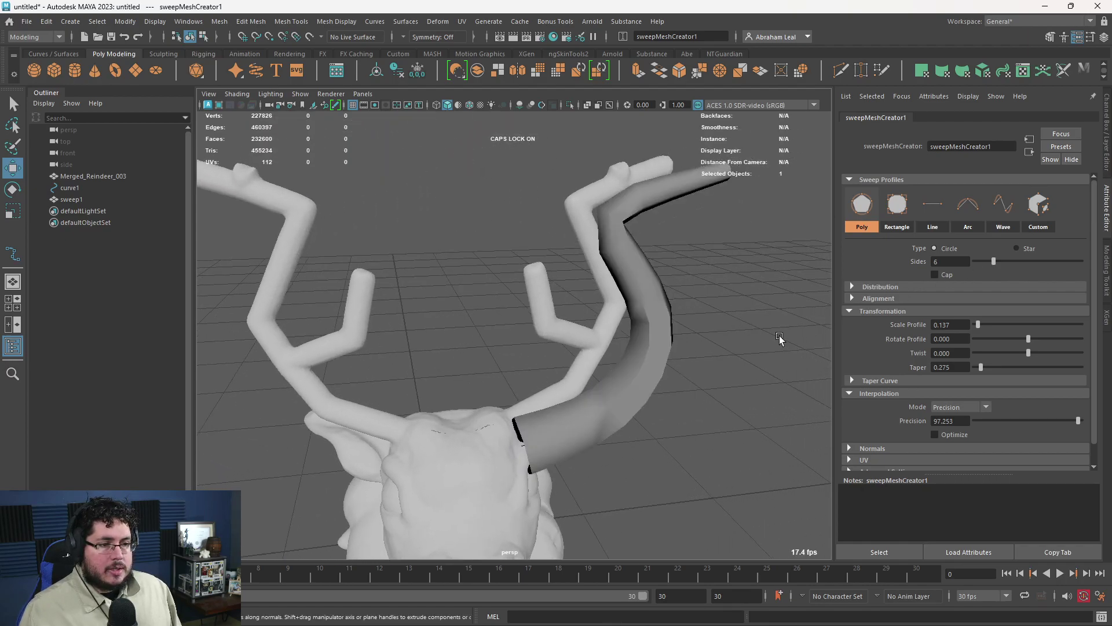
Set the sweep's Precision to 98 and lower its Taper to 0.082 for a thinner tip.
alt+drag(777, 340, 716, 300)
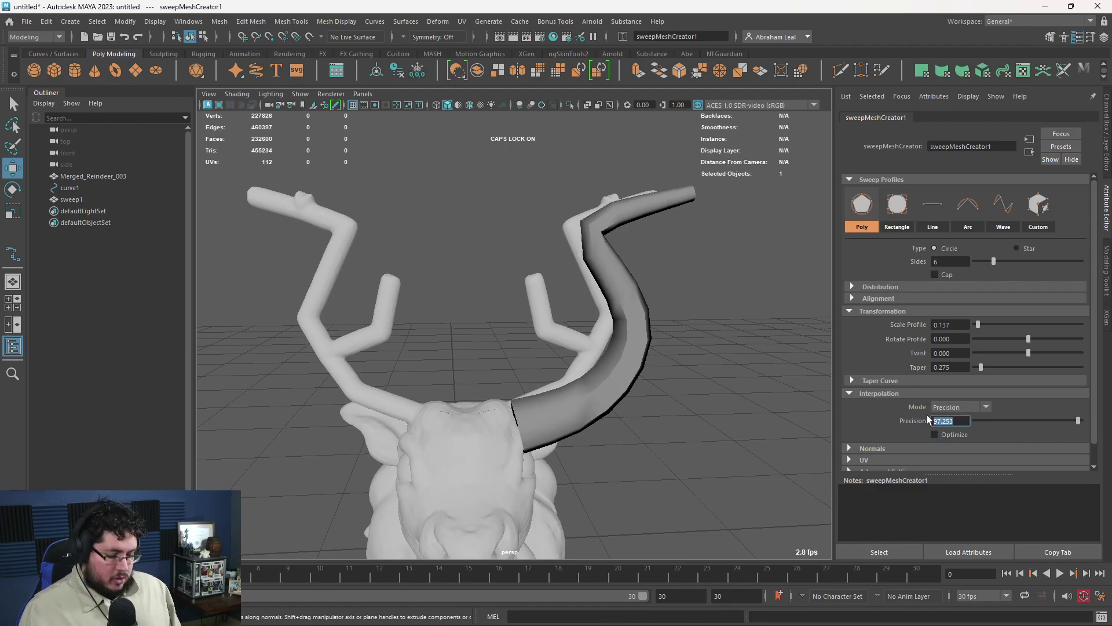
mouse_move(787, 439)
alt+mouse_down()
mouse_move(688, 290)
mouse_move(753, 377)
mouse_move(653, 360)
mouse_move(648, 377)
mouse_move(708, 348)
mouse_move(686, 293)
mouse_move(694, 288)
alt+mouse_up()
key(4)
key(5)
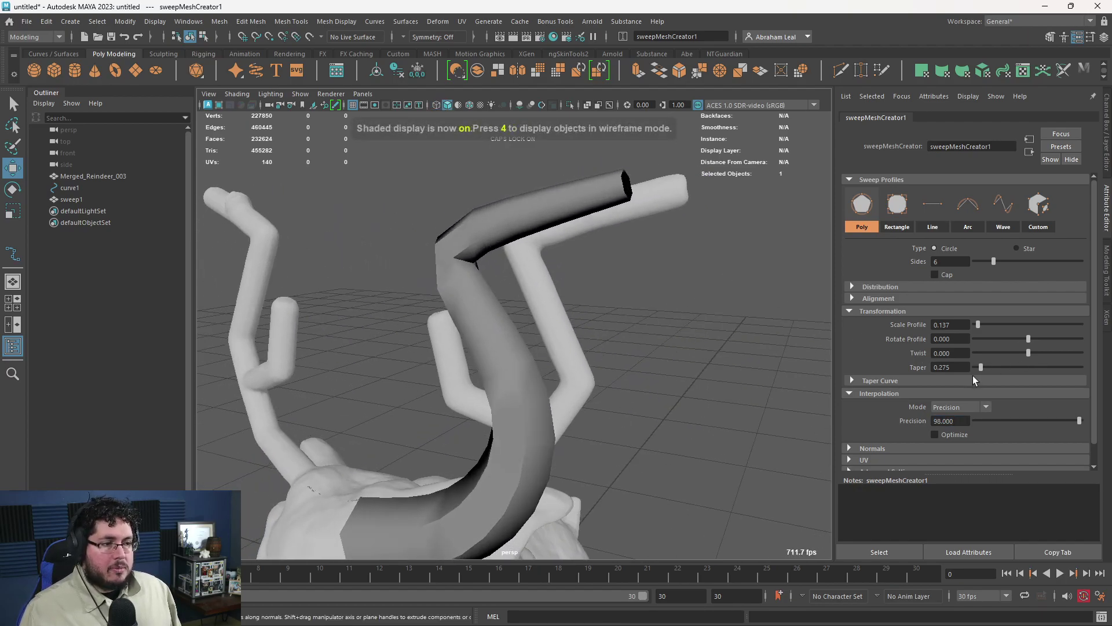
drag(979, 367, 976, 367)
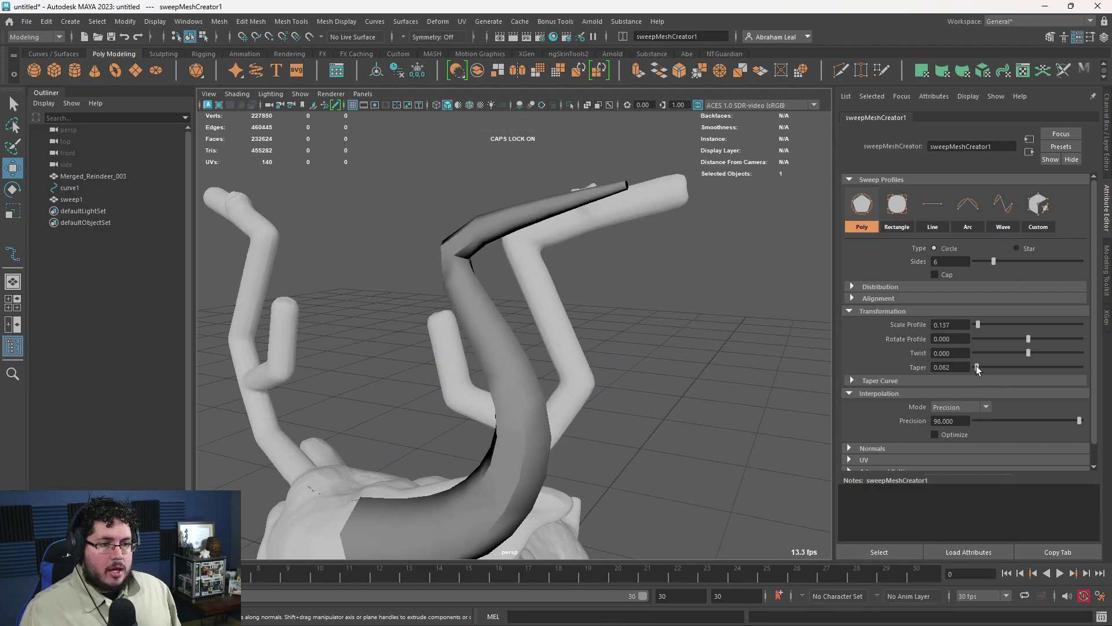
Move the curve's middle control vertices in the front wireframe view, pulling the antler's lower bend outward and down.
alt+drag(753, 341, 689, 329)
click(433, 332)
key(space)
scroll(622, 331, up, 5)
key(space)
drag(594, 331, 597, 358)
key(4)
scroll(610, 338, up, 3)
click(591, 284)
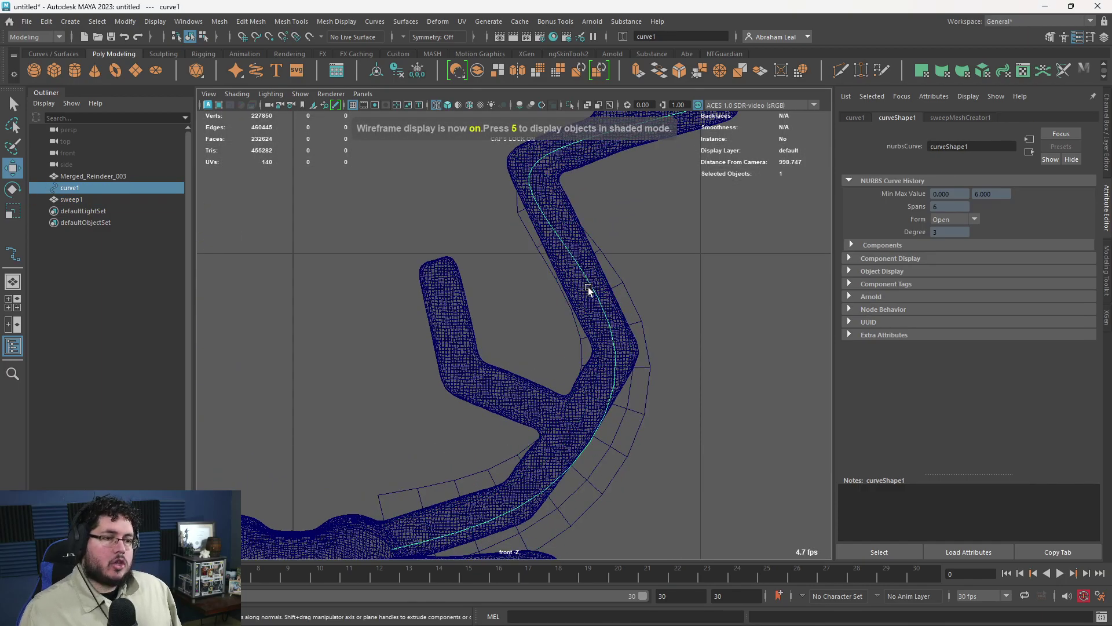
right_drag(590, 288, 557, 283)
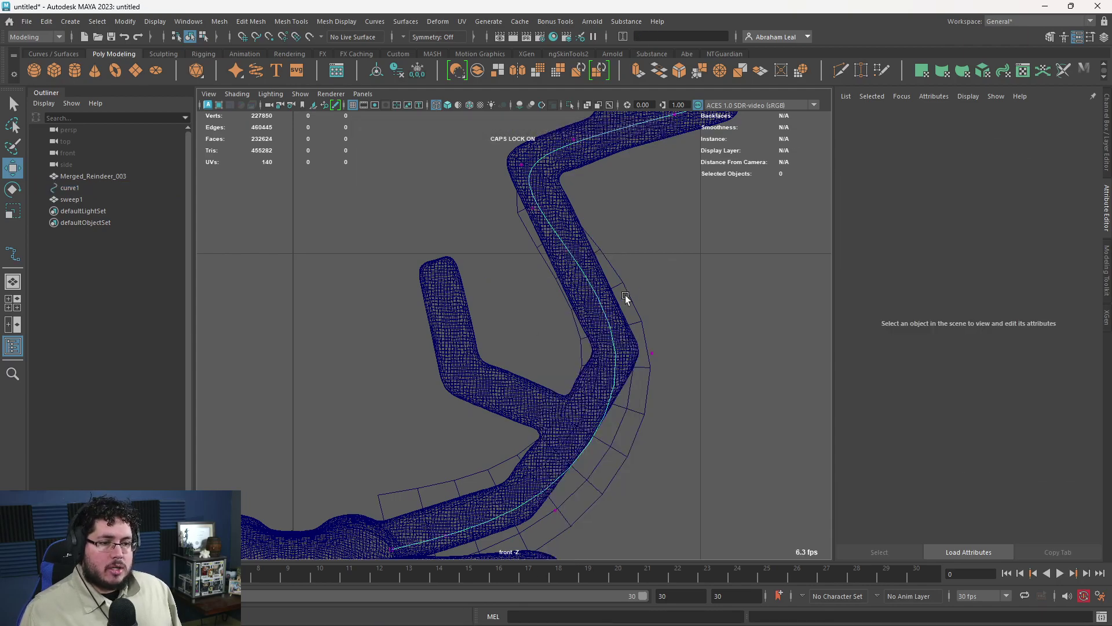
drag(670, 330, 633, 356)
alt+middle_drag(612, 434, 615, 391)
drag(648, 307, 693, 396)
alt+middle_drag(652, 359, 655, 410)
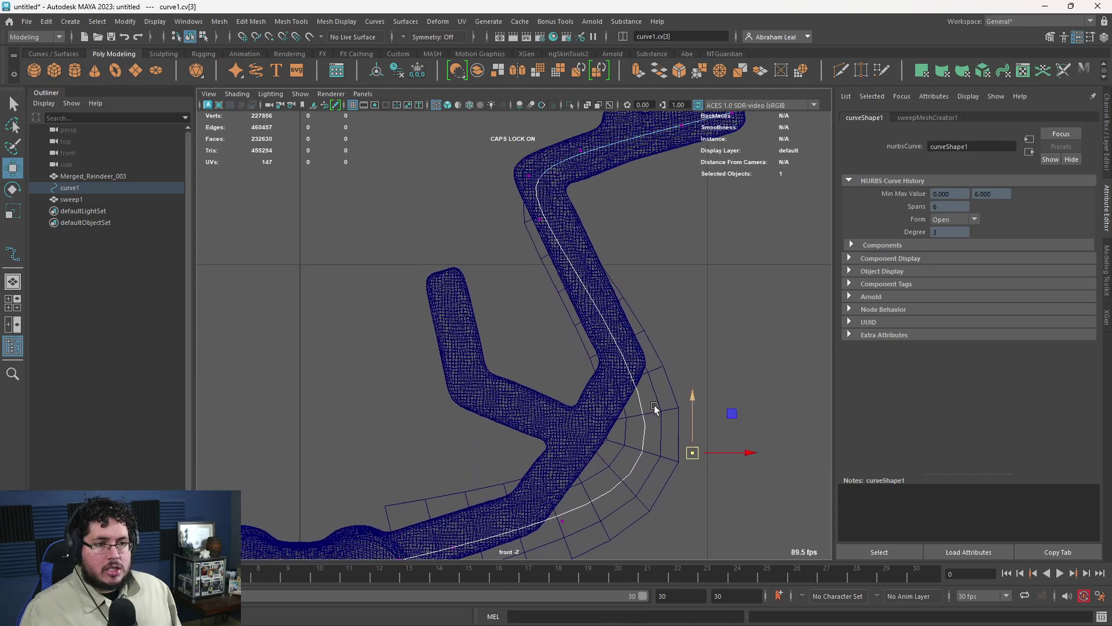
Reposition the control vertices near the curve's upper end so the antler tip curls upward, and return to shaded display.
alt+right_drag(656, 409, 603, 375)
alt+drag(603, 375, 598, 301)
alt+middle_drag(599, 301, 581, 348)
alt+right_drag(581, 347, 652, 282)
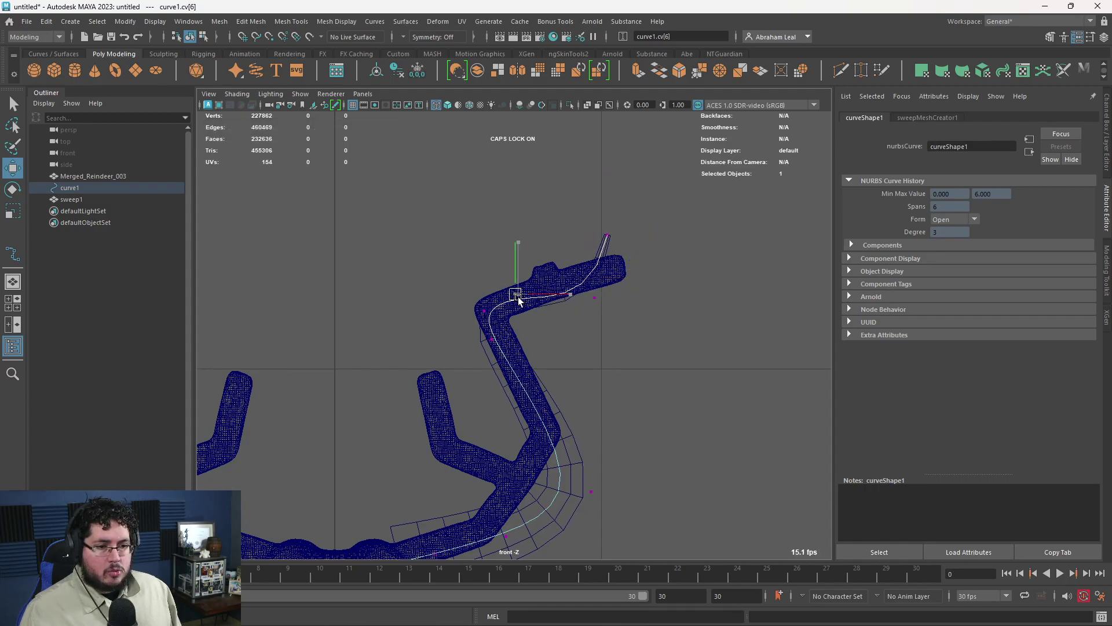
key(5)
scroll(593, 340, down, 5)
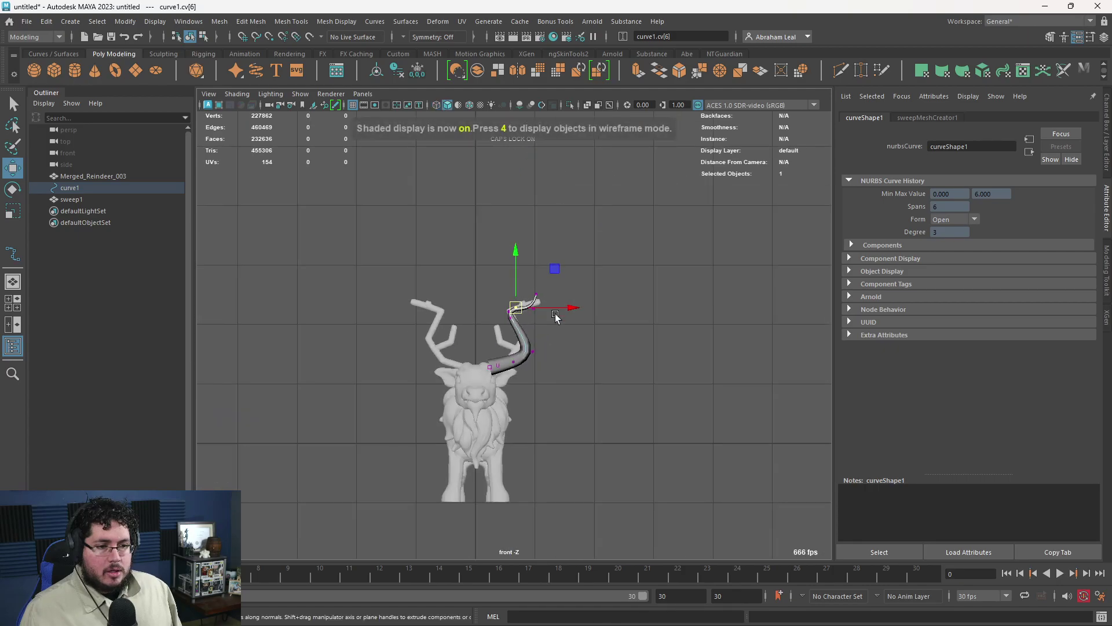
scroll(555, 314, up, 5)
Select the swept antler mesh in the perspective view and delete its construction history.
key(q)
click(550, 290)
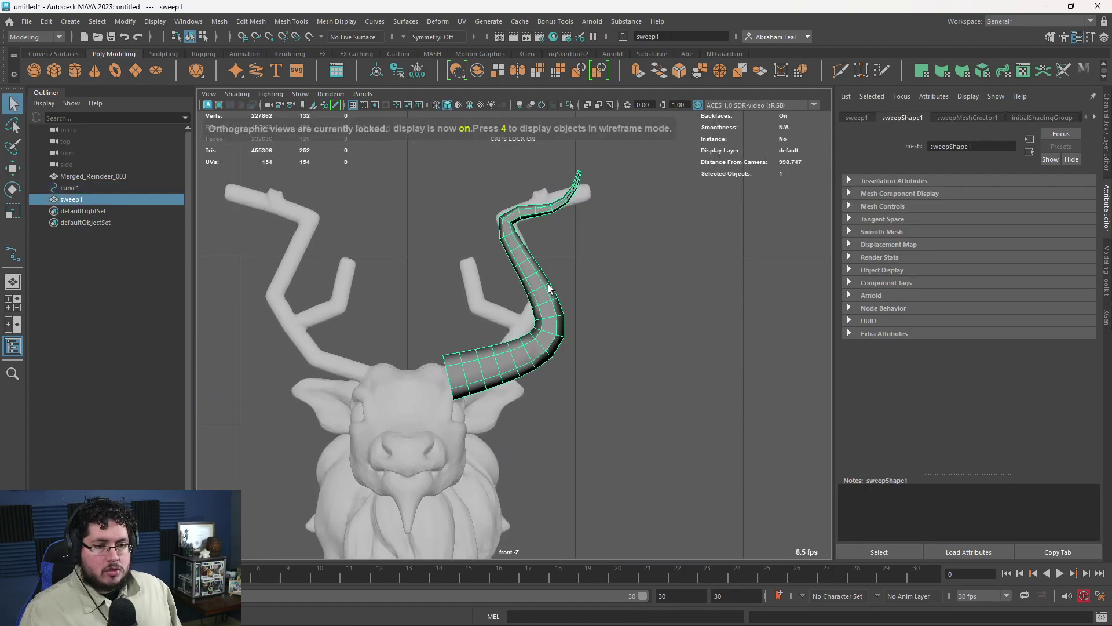
key(space)
drag(579, 297, 579, 267)
alt+drag(570, 290, 400, 343)
click(401, 342)
click(480, 342)
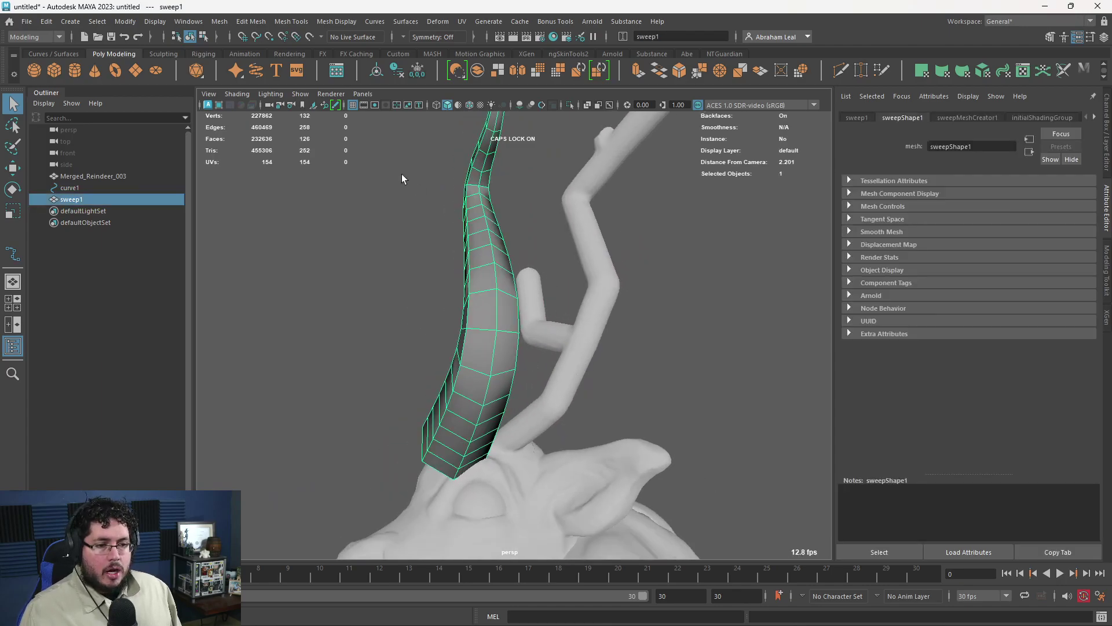
click(400, 76)
Delete the guide curve inside the swept antler.
mouse_move(433, 245)
alt+mouse_down()
mouse_move(607, 303)
mouse_move(553, 358)
mouse_move(526, 467)
mouse_move(498, 392)
mouse_move(627, 359)
mouse_move(502, 382)
mouse_move(611, 447)
mouse_move(591, 429)
alt+mouse_up()
key(4)
click(533, 448)
key(Delete)
key(5)
Delete surplus cross-section edge loops along the swept antler and return it to object mode.
click(534, 400)
alt+right_drag(591, 429, 591, 402)
alt+drag(591, 403, 454, 330)
right_drag(421, 307, 416, 277)
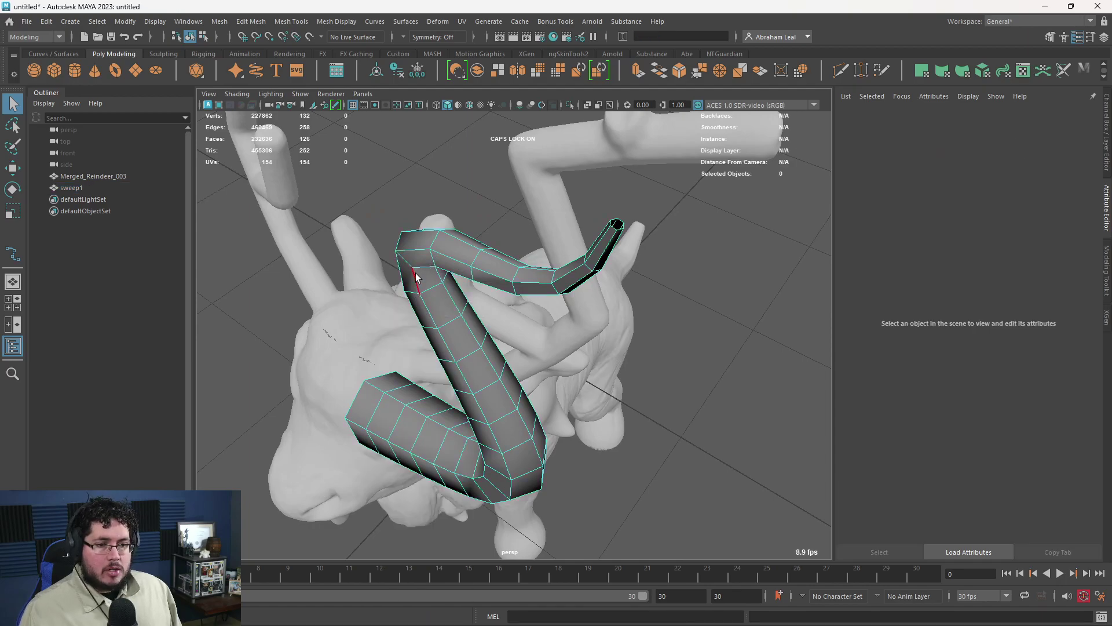
double_click(416, 277)
alt+drag(416, 277, 498, 254)
key(Delete)
right_drag(499, 255, 597, 200)
click(598, 205)
Examine the simplified antler's shape and topology from several angles in the perspective view.
alt+drag(599, 205, 502, 309)
alt+middle_drag(502, 308, 505, 300)
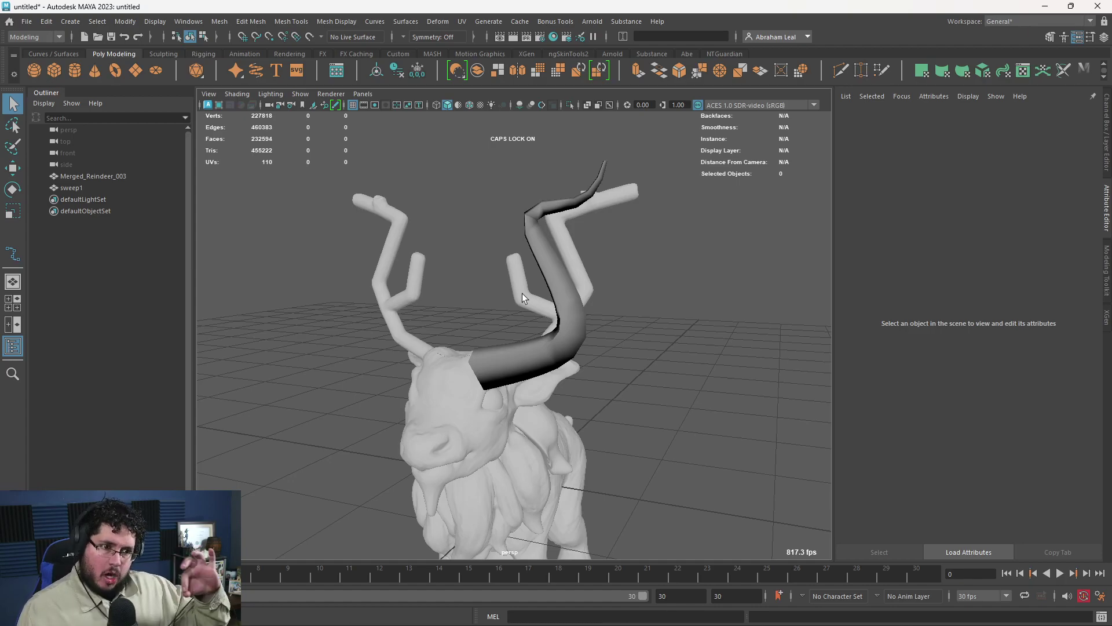
alt+drag(464, 256, 598, 284)
alt+right_drag(598, 284, 561, 375)
click(562, 376)
alt+drag(562, 376, 536, 373)
click(656, 339)
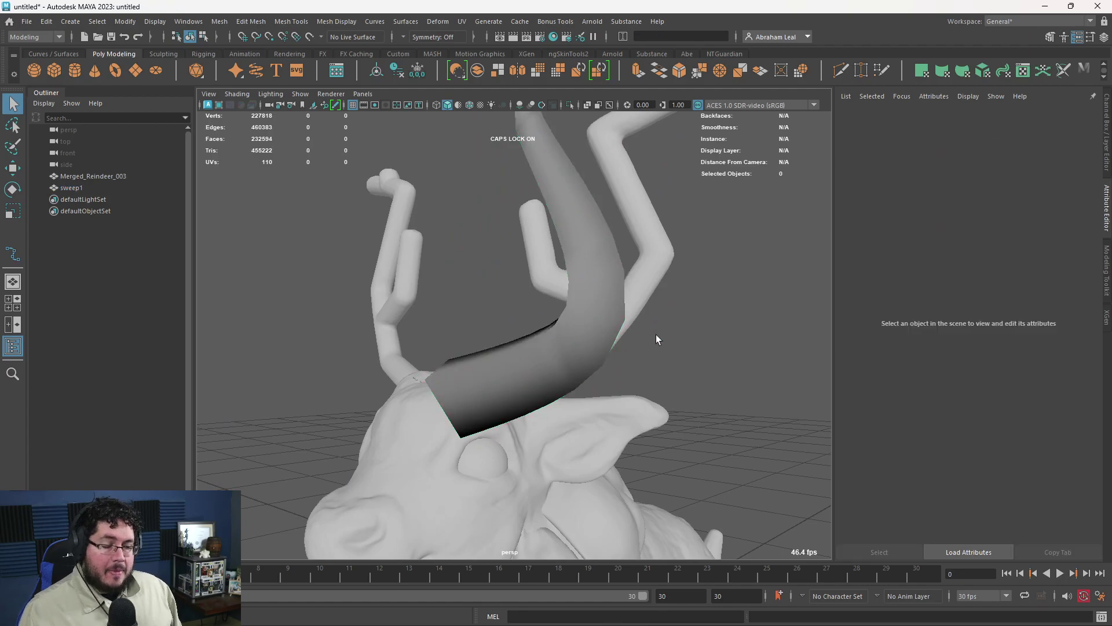
alt+drag(657, 340, 613, 340)
click(613, 340)
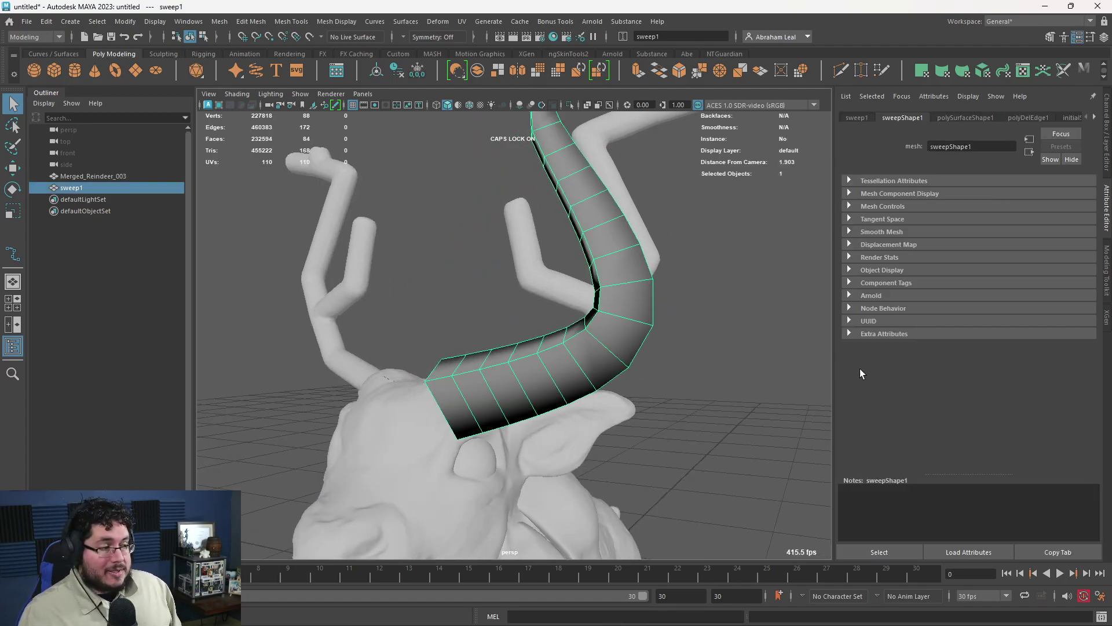
Inspect the swept antler against the reindeer's head from the front, side and above, including its open base.
alt+drag(679, 364, 707, 375)
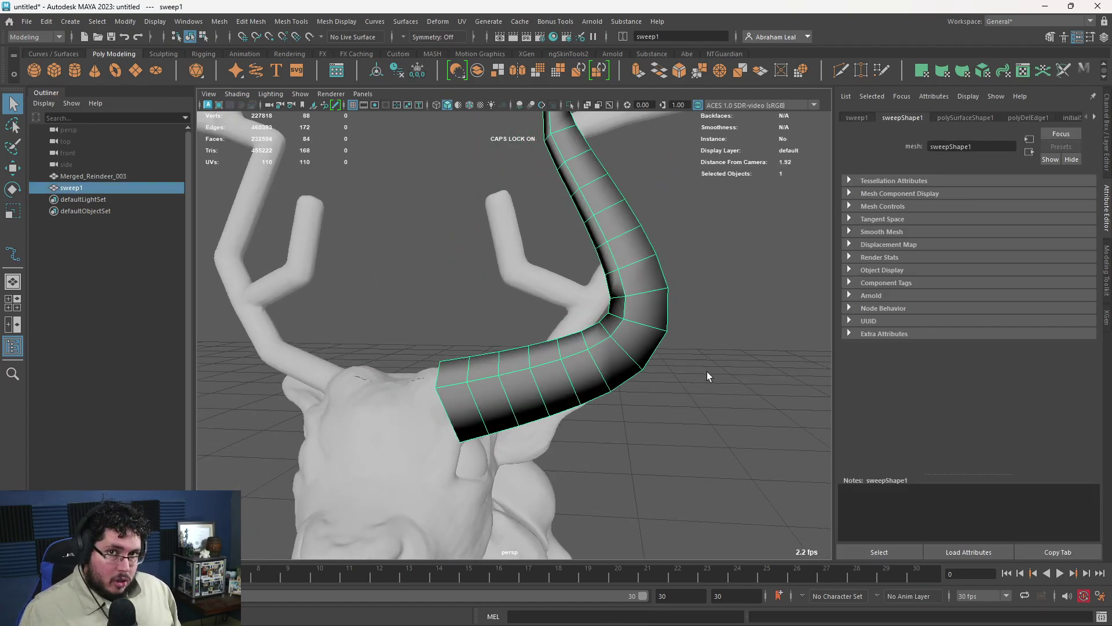
alt+drag(546, 352, 561, 393)
alt+right_drag(602, 343, 565, 281)
alt+middle_drag(566, 281, 570, 327)
alt+drag(570, 328, 575, 334)
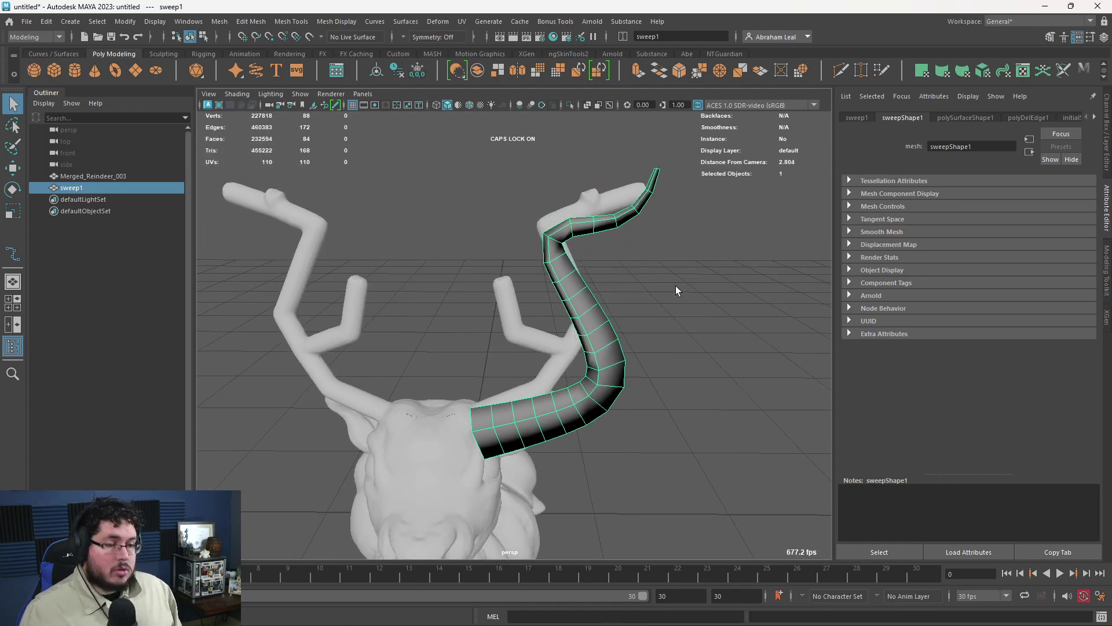
alt+drag(648, 327, 515, 283)
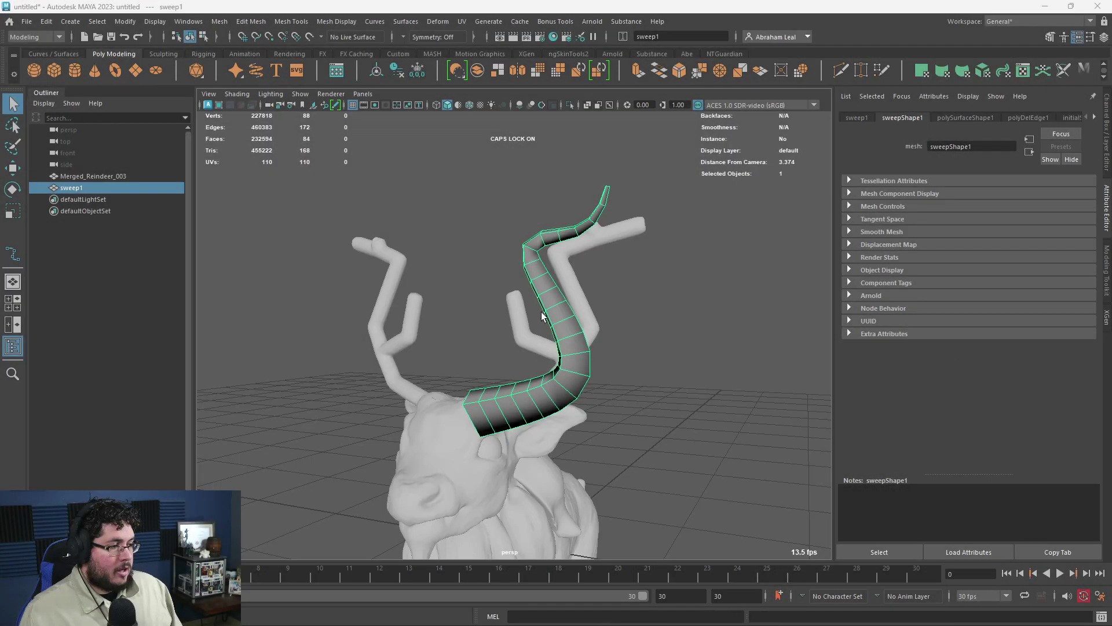
alt+drag(542, 317, 504, 352)
alt+middle_drag(504, 352, 521, 264)
alt+right_drag(550, 261, 742, 288)
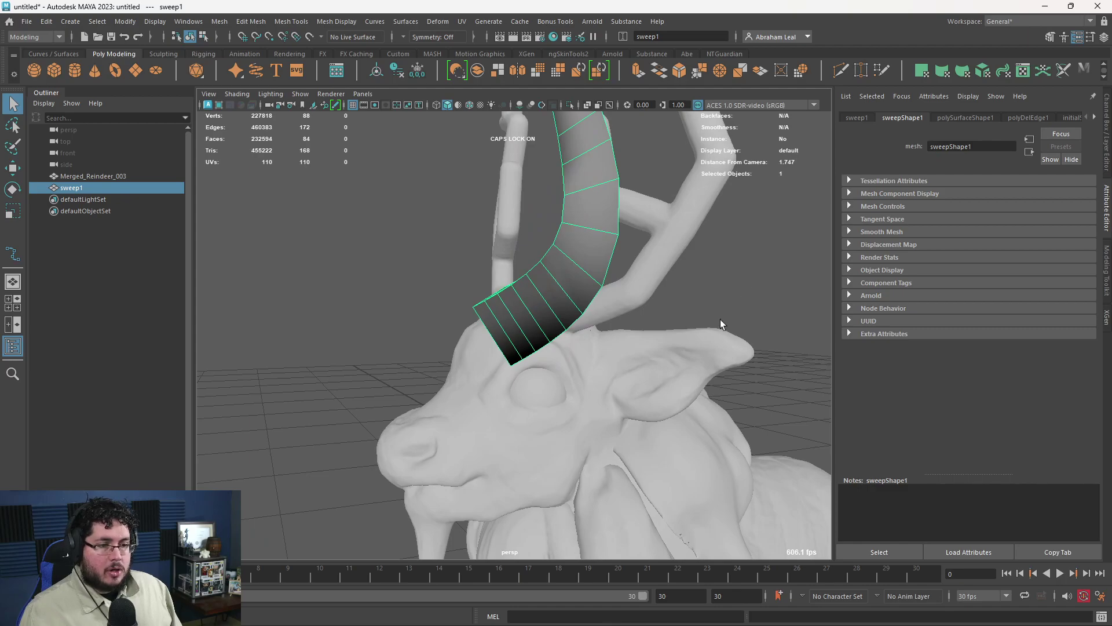
key(super)
key(super)
alt+drag(708, 318, 599, 342)
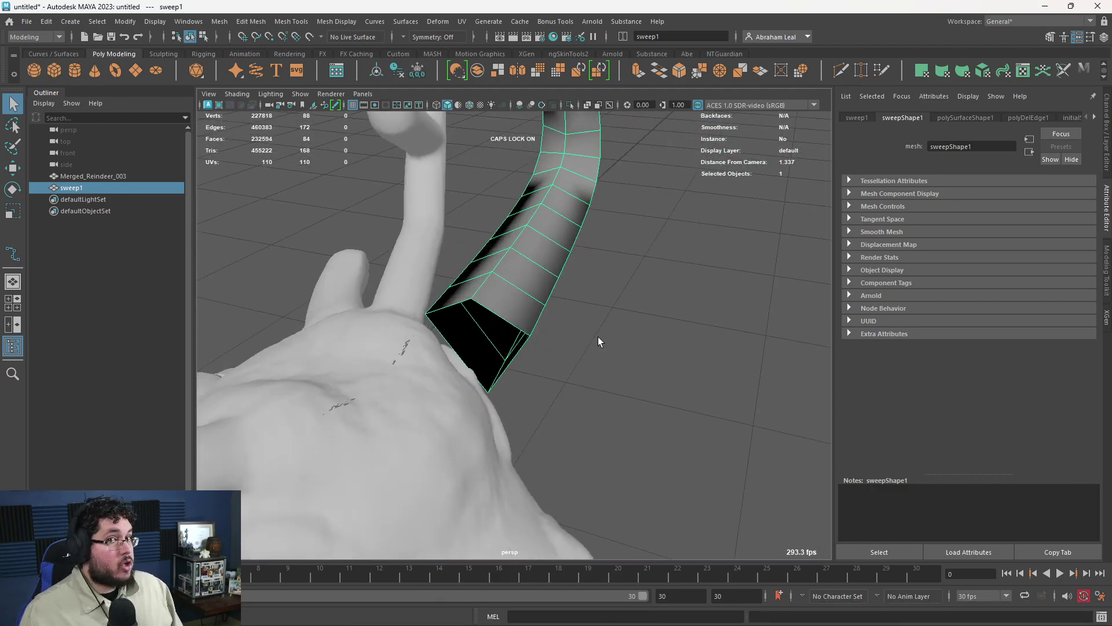
alt+drag(520, 339, 661, 350)
Show the front view in wireframe display, framed on the inner branch of the existing antler.
key(space)
scroll(629, 319, down, 6)
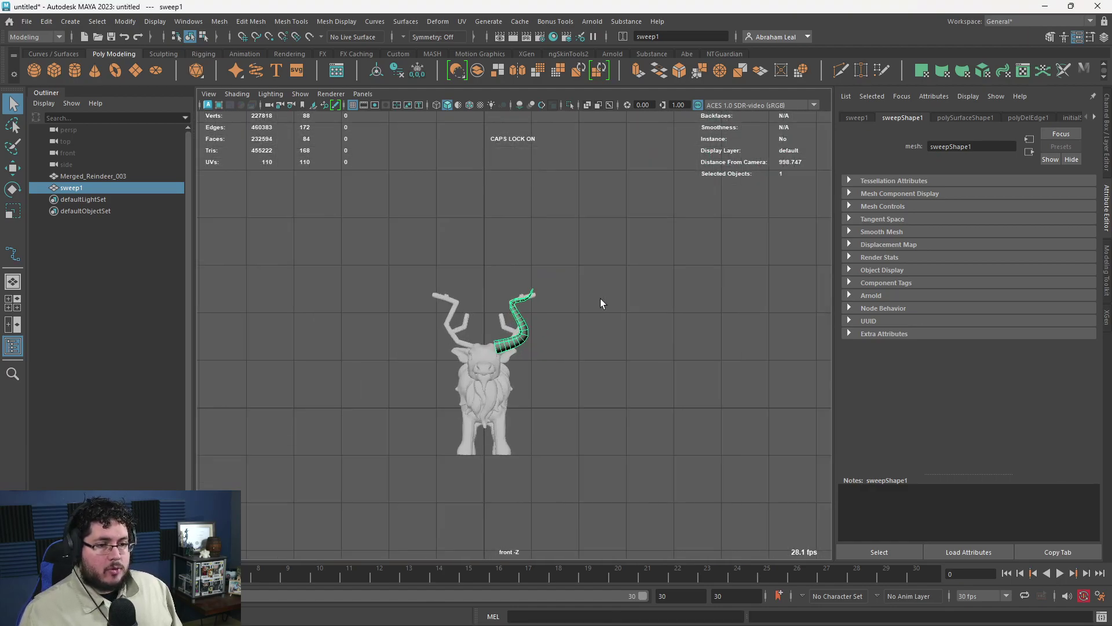
scroll(594, 299, up, 6)
key(4)
scroll(582, 391, up, 3)
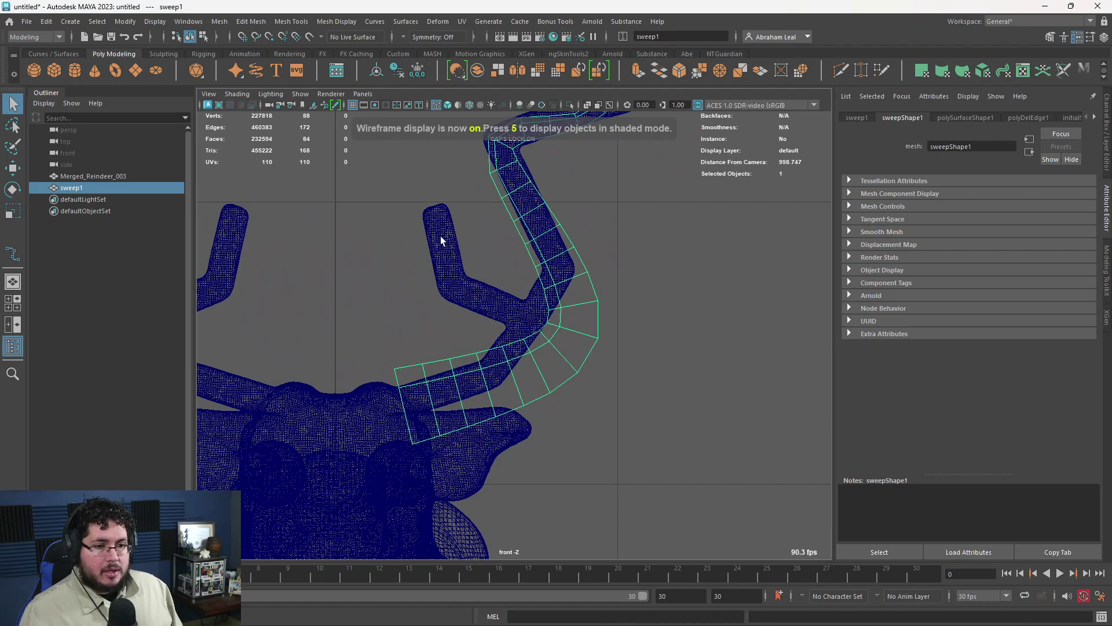
alt+middle_drag(506, 327, 510, 362)
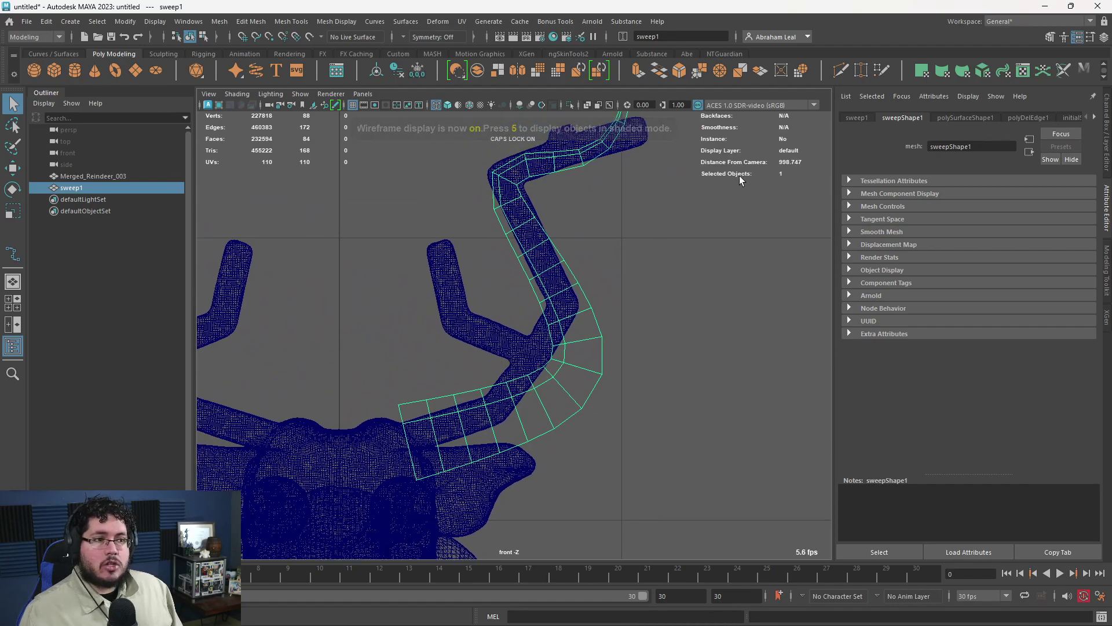
click(75, 25)
mouse_move(108, 111)
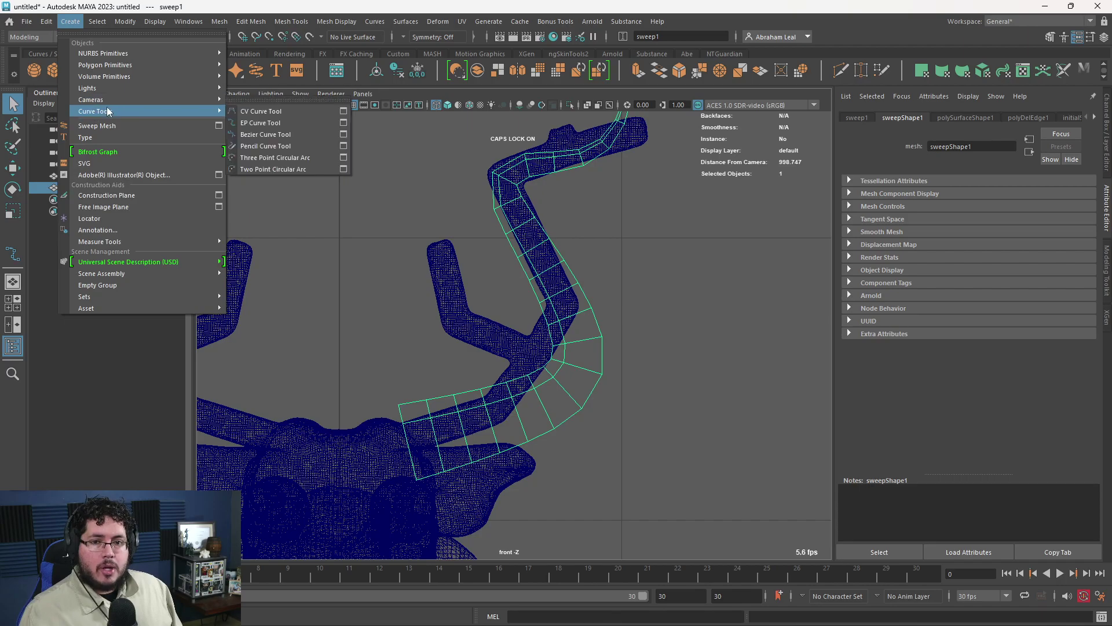
click(264, 133)
click(453, 321)
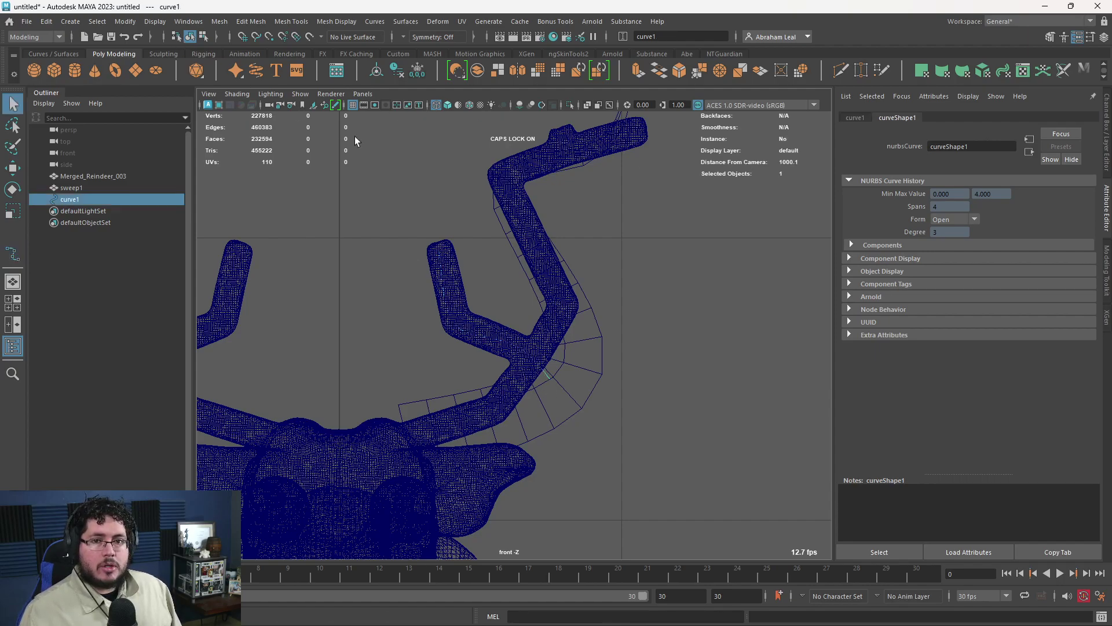
key(Delete)
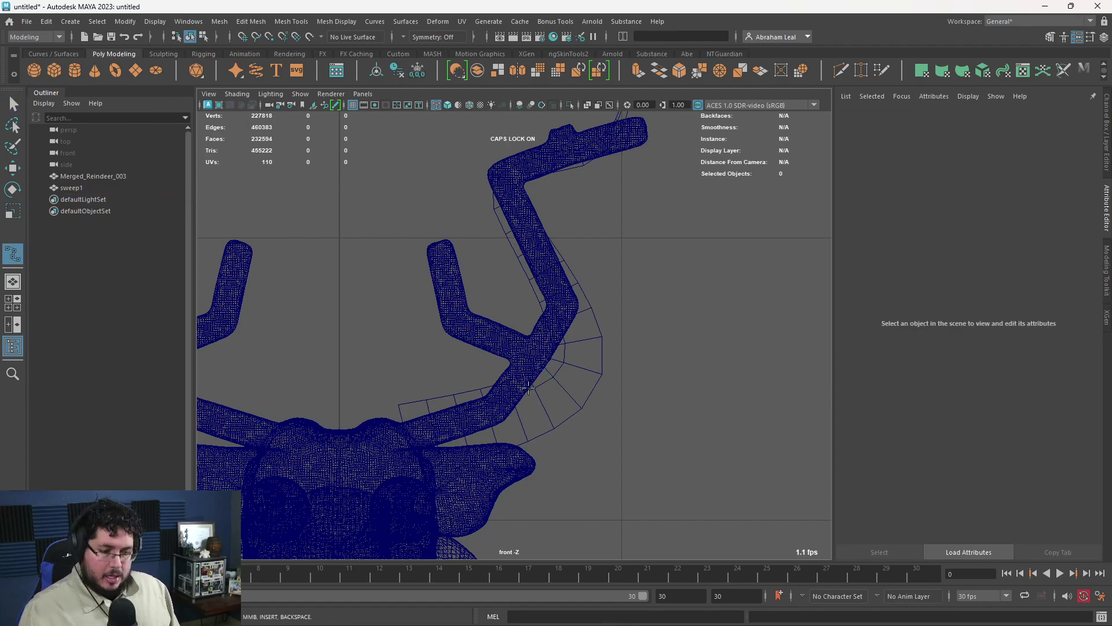
Trace a curve along the existing antler's inner branch in the front view and create a sweep mesh from it.
click(551, 362)
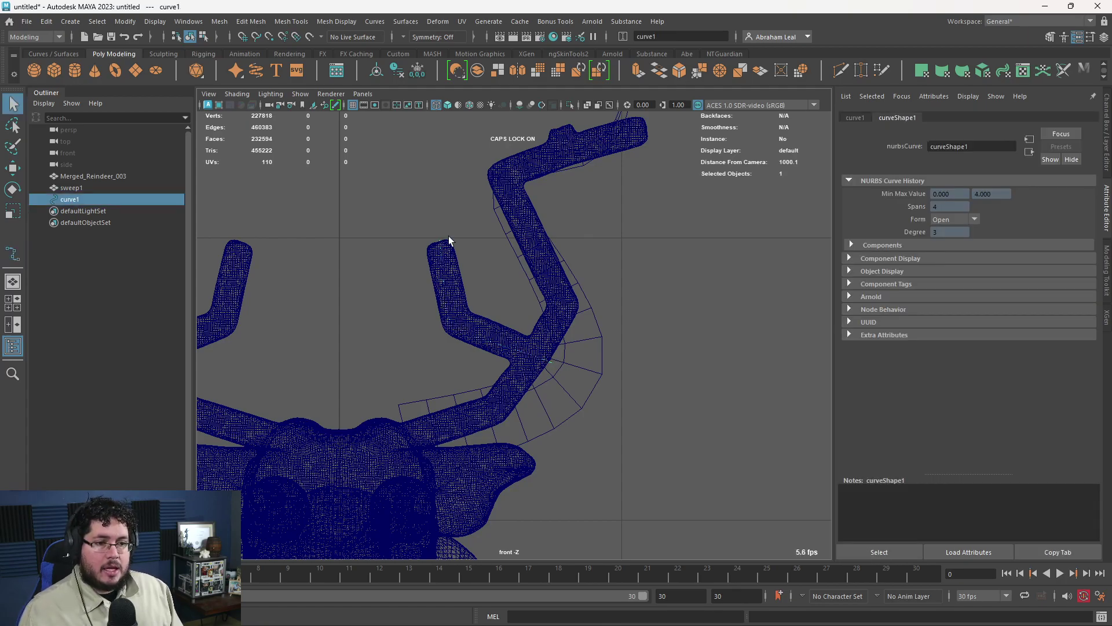
click(261, 75)
key(5)
key(space)
drag(606, 372, 608, 354)
alt+right_drag(608, 365, 465, 262)
alt+middle_drag(465, 262, 477, 308)
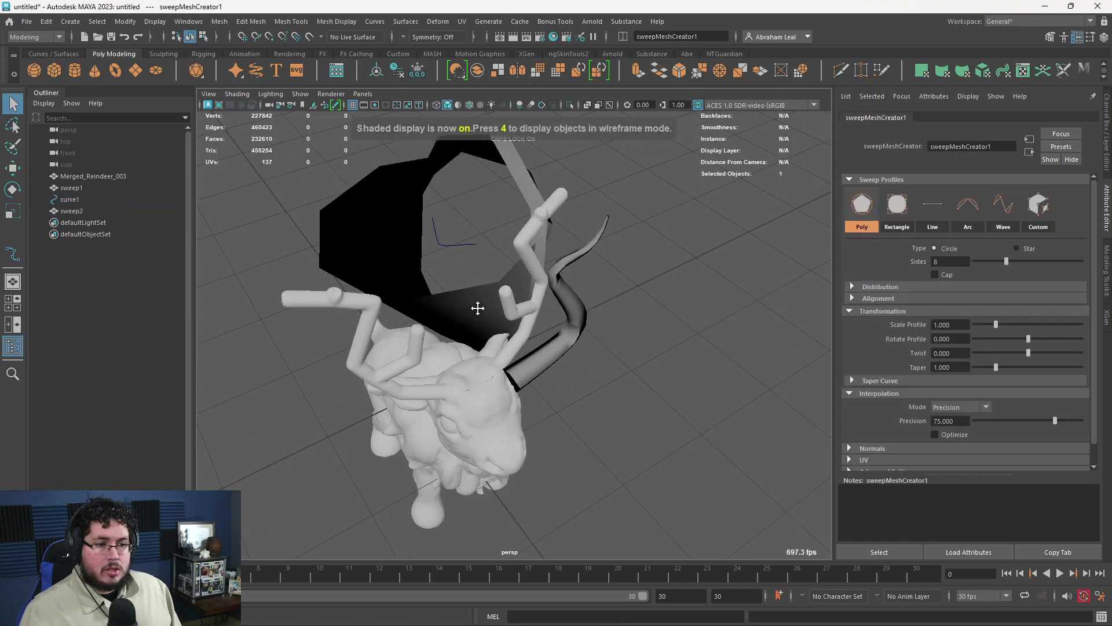
Set the branch sweep's scale profile to 0.082, taper to 0 and precision to 100, and reduce its number of sides.
scroll(478, 307, up, 2)
drag(997, 326, 978, 325)
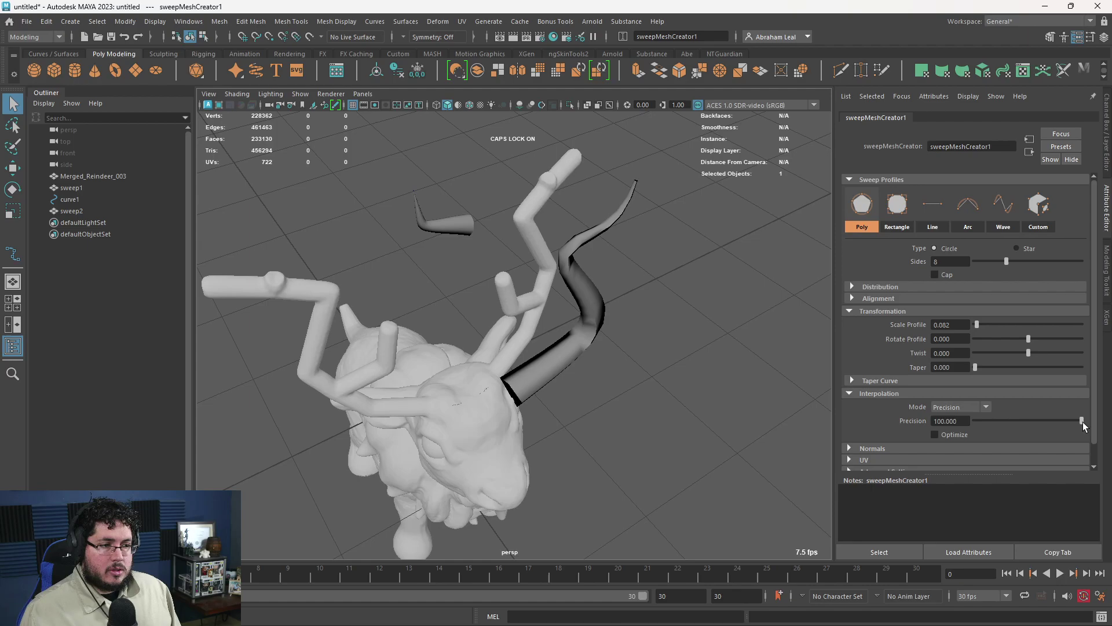
click(698, 363)
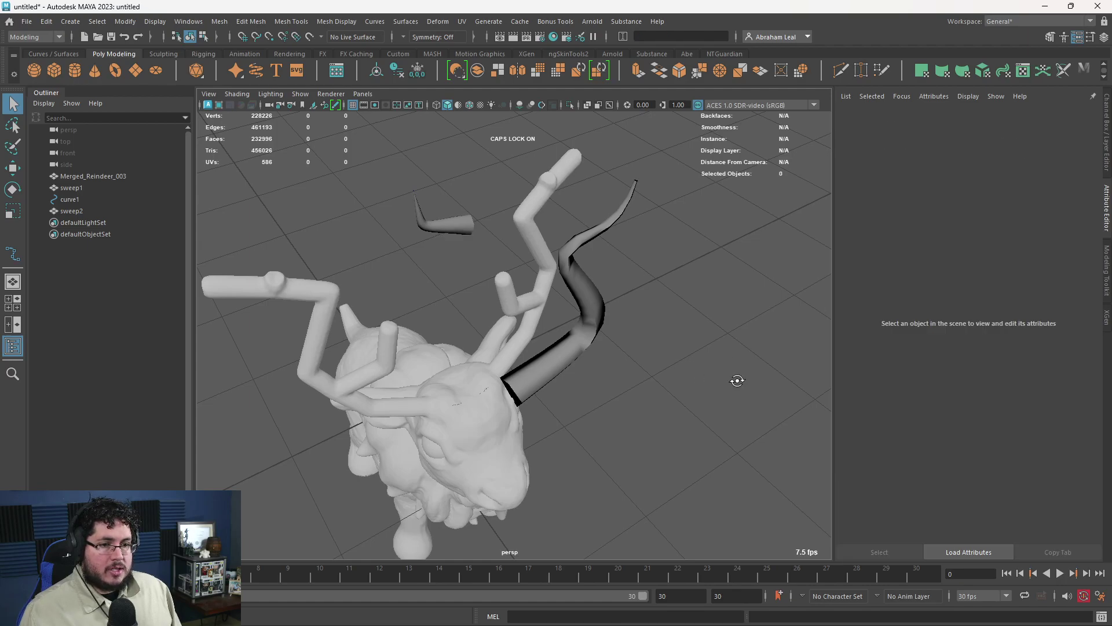
Move the swept side branch forward in depth until its base lines up with the main swept antler.
alt+right_drag(738, 380, 777, 394)
alt+drag(695, 417, 626, 423)
click(446, 153)
alt+drag(473, 188, 315, 162)
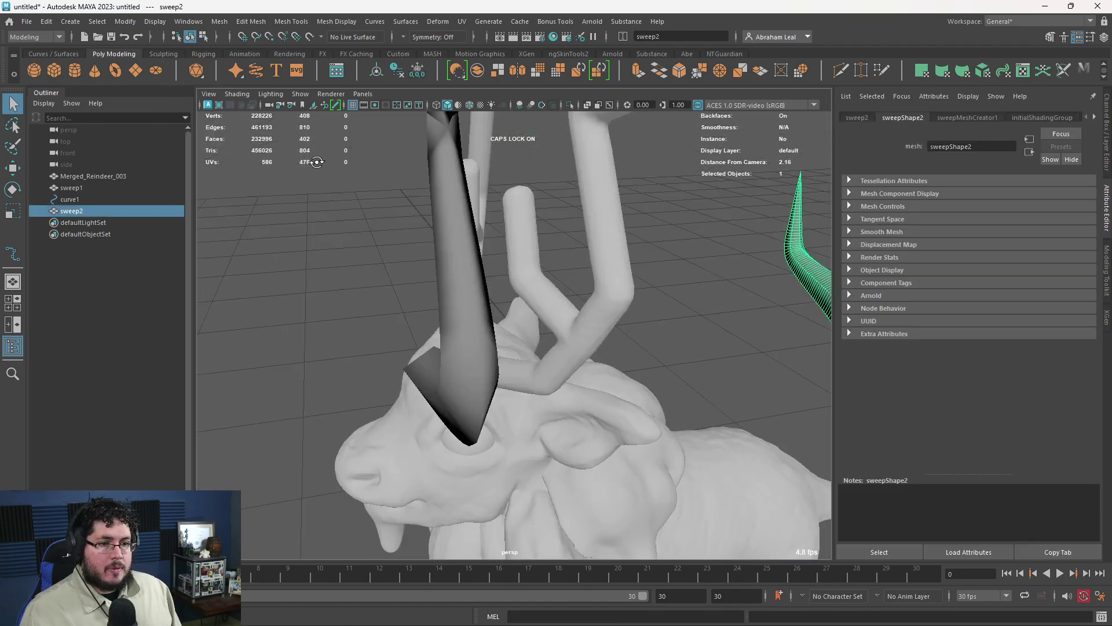
alt+right_drag(597, 290, 510, 261)
key(w)
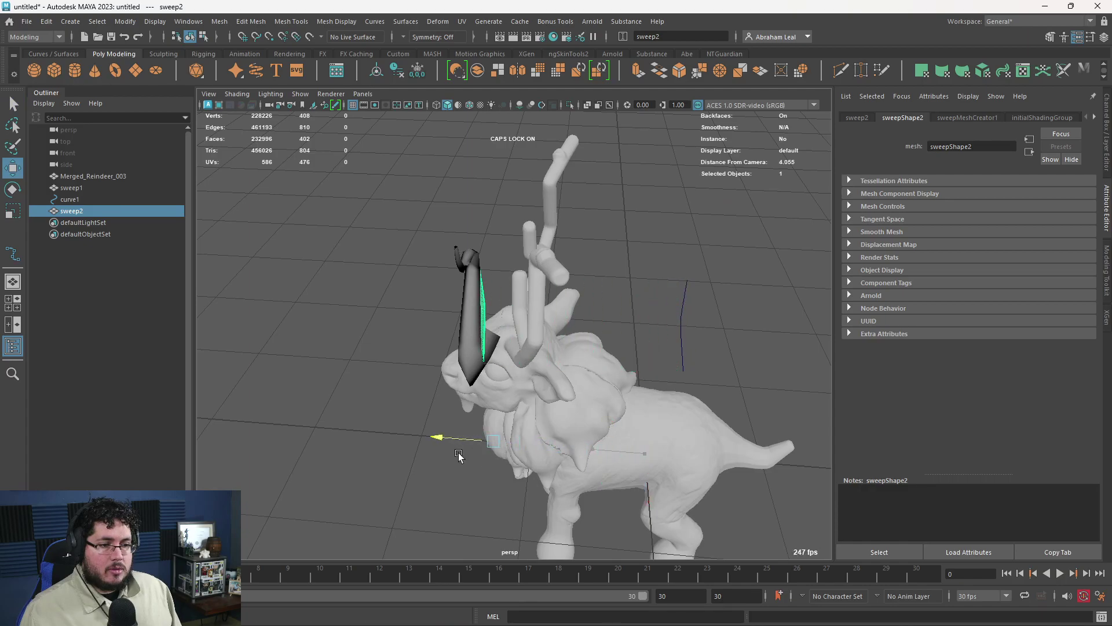
alt+drag(457, 452, 618, 420)
alt+right_drag(618, 419, 656, 400)
scroll(653, 398, up, 2)
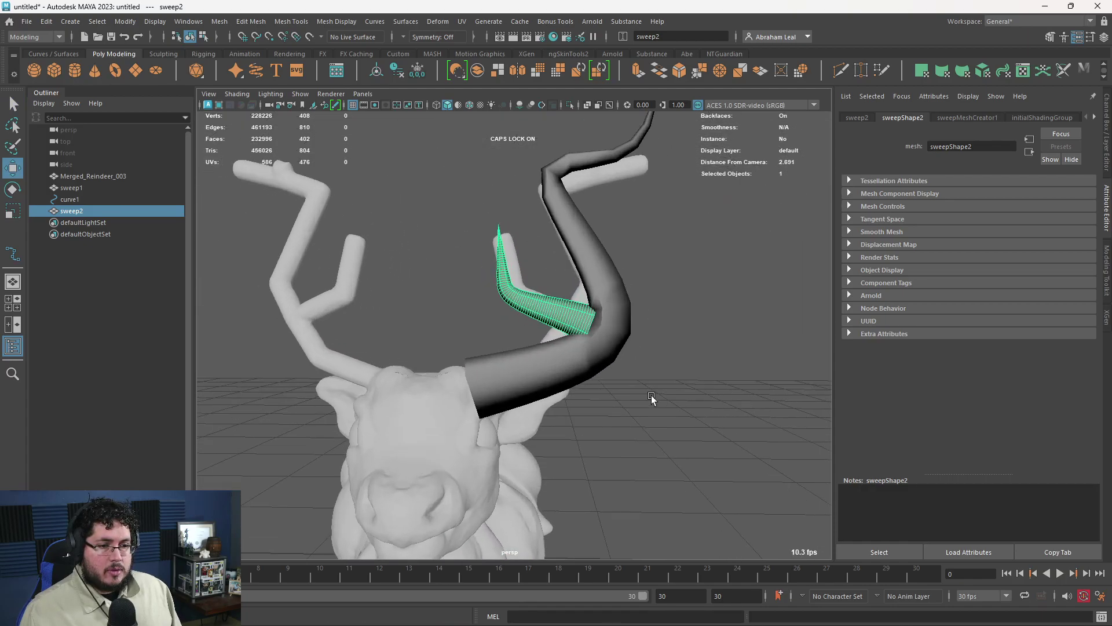
alt+drag(651, 395, 562, 279)
alt+middle_drag(562, 279, 553, 338)
alt+right_drag(553, 339, 609, 406)
Delete the faces at the pointed tip of the side branch, leaving a blunt open end.
click(554, 243)
click(549, 288)
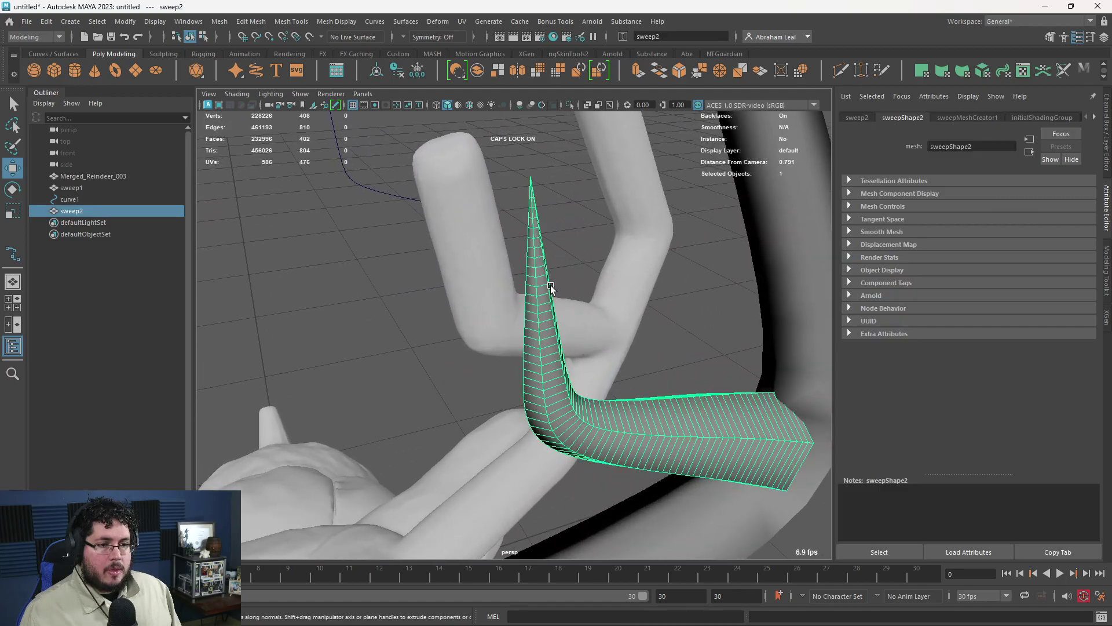
alt+drag(551, 288, 516, 258)
scroll(516, 259, up, 2)
right_drag(477, 198, 478, 237)
alt+middle_drag(481, 250, 520, 353)
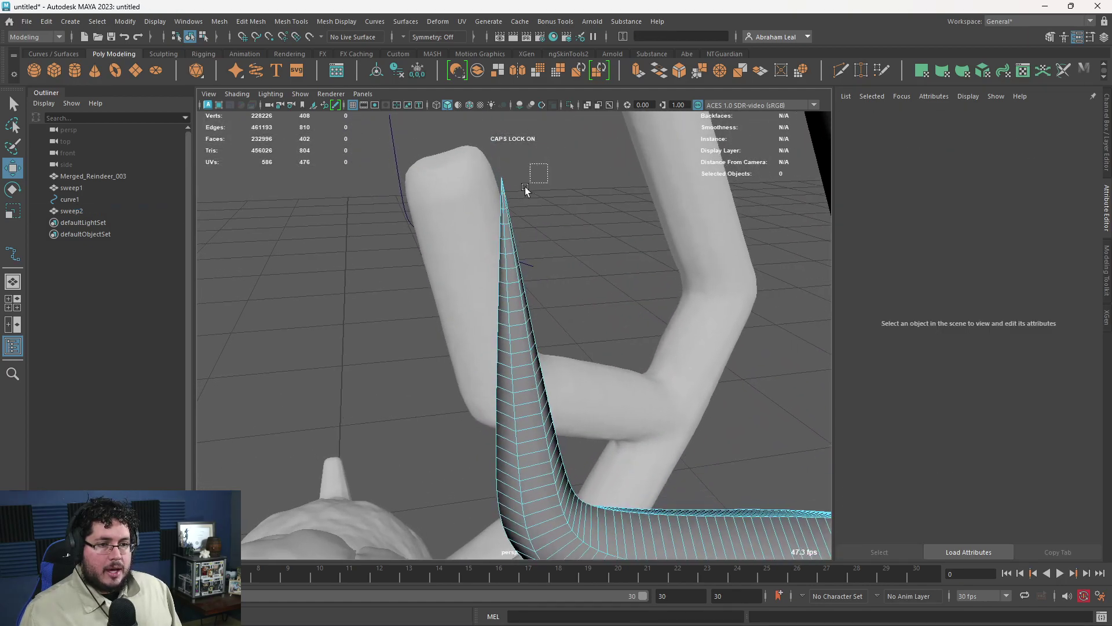
drag(458, 272, 464, 272)
key(Delete)
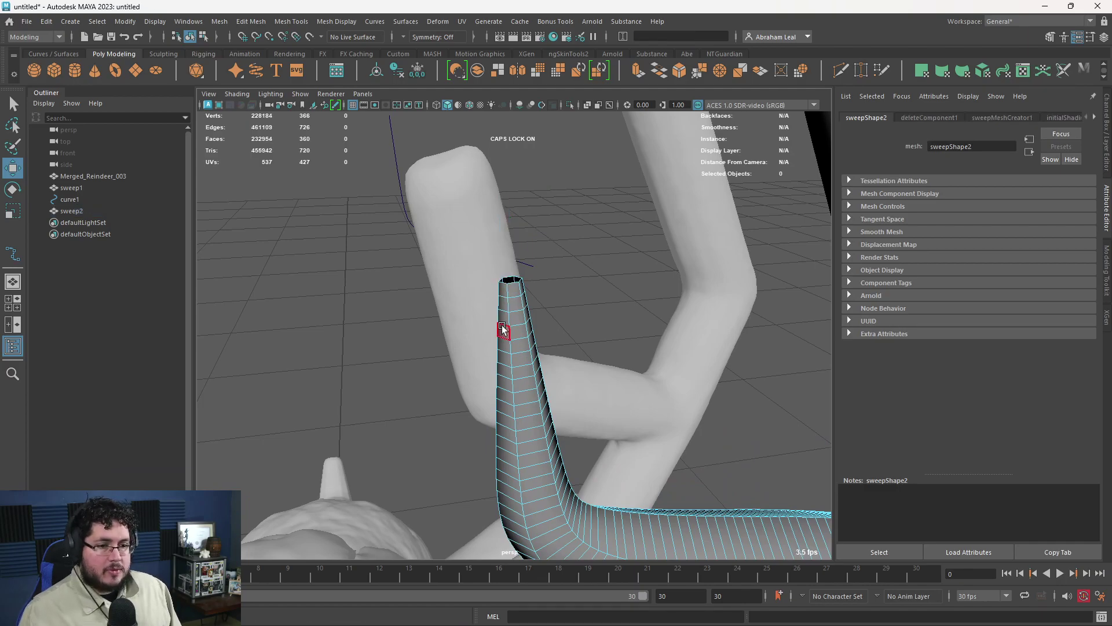
Return the side branch to object mode and delete its construction history.
right_drag(502, 327, 559, 251)
alt+drag(566, 394, 524, 362)
click(392, 72)
Delete surplus lengthwise edge loops from the side branch to simplify its cross-section, and return it to object mode.
alt+drag(637, 336, 562, 249)
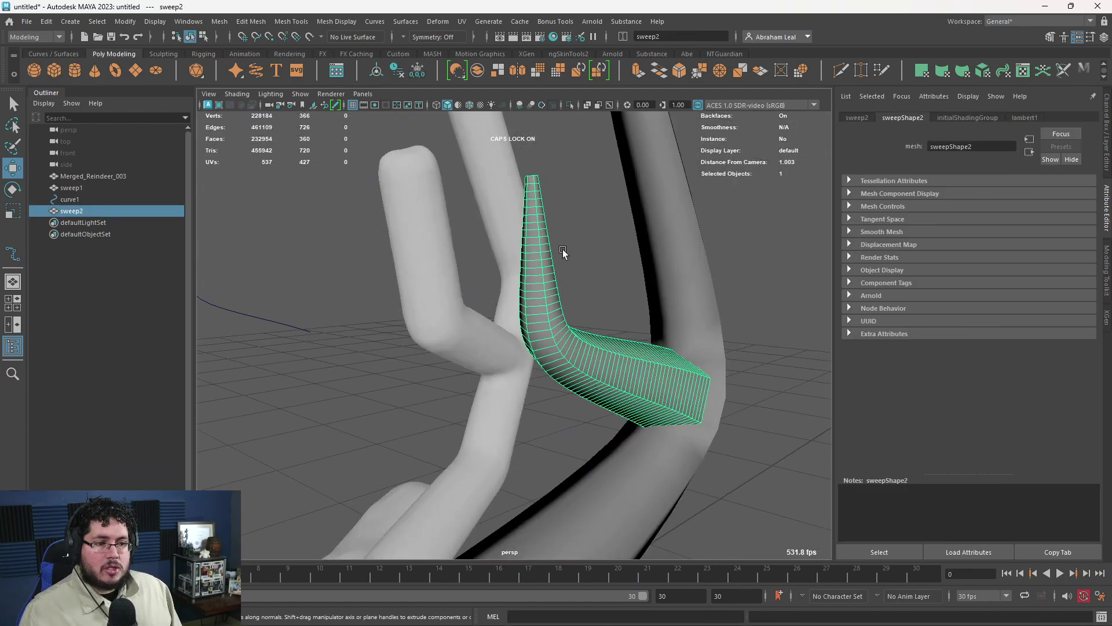
scroll(562, 250, up, 3)
right_drag(564, 290, 561, 253)
double_click(569, 278)
alt+drag(569, 278, 673, 329)
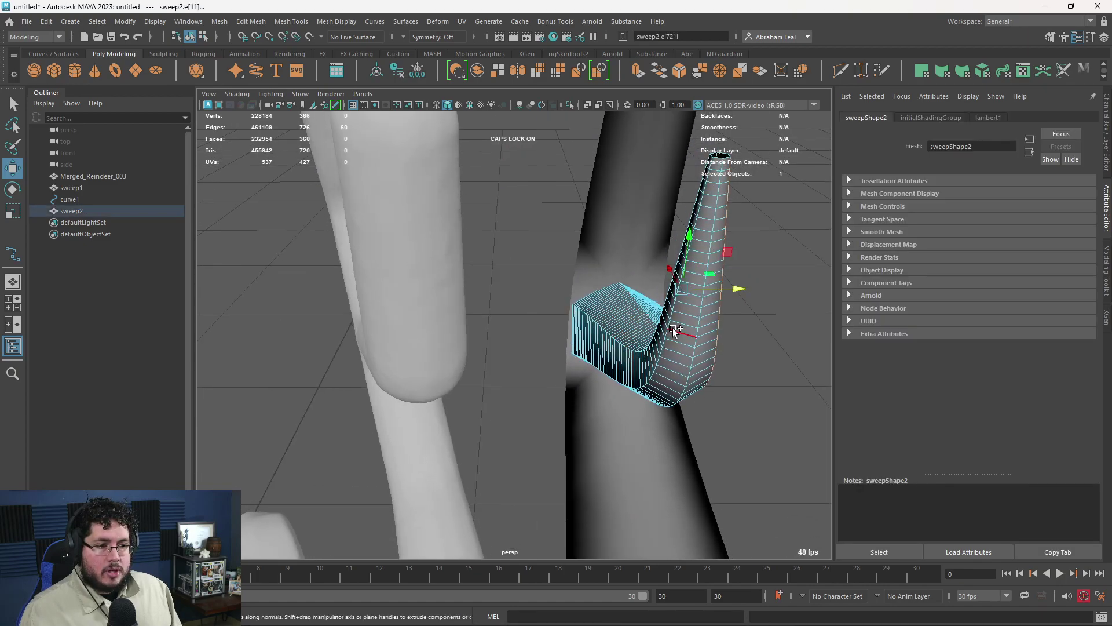
key(ctrl+Delete)
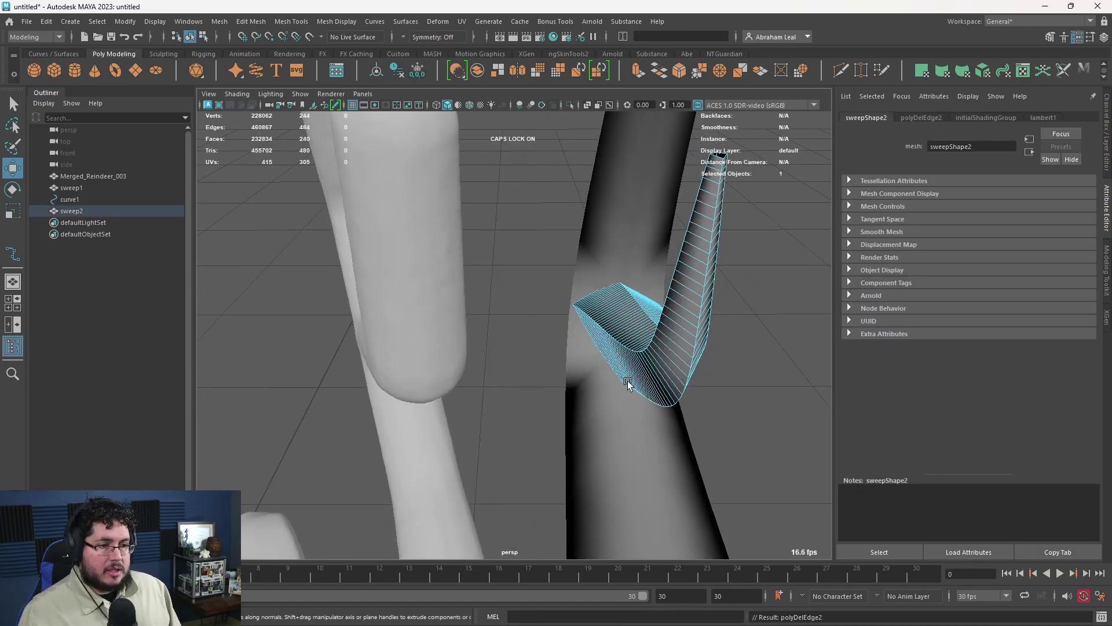
alt+drag(627, 382, 658, 350)
right_drag(659, 350, 728, 289)
Compare the topology of the main antler and the side branch where the branch's base meets it.
scroll(728, 289, down, 3)
click(724, 295)
alt+drag(677, 390, 628, 407)
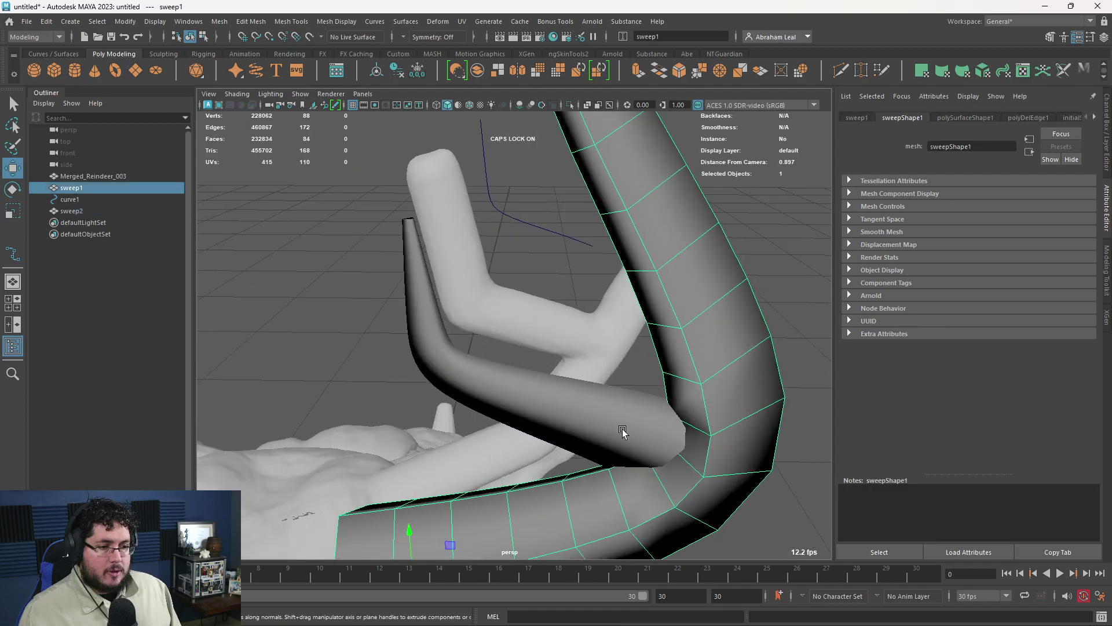
click(622, 430)
scroll(622, 430, down, 1)
alt+middle_drag(644, 458, 618, 411)
right_drag(618, 375, 583, 293)
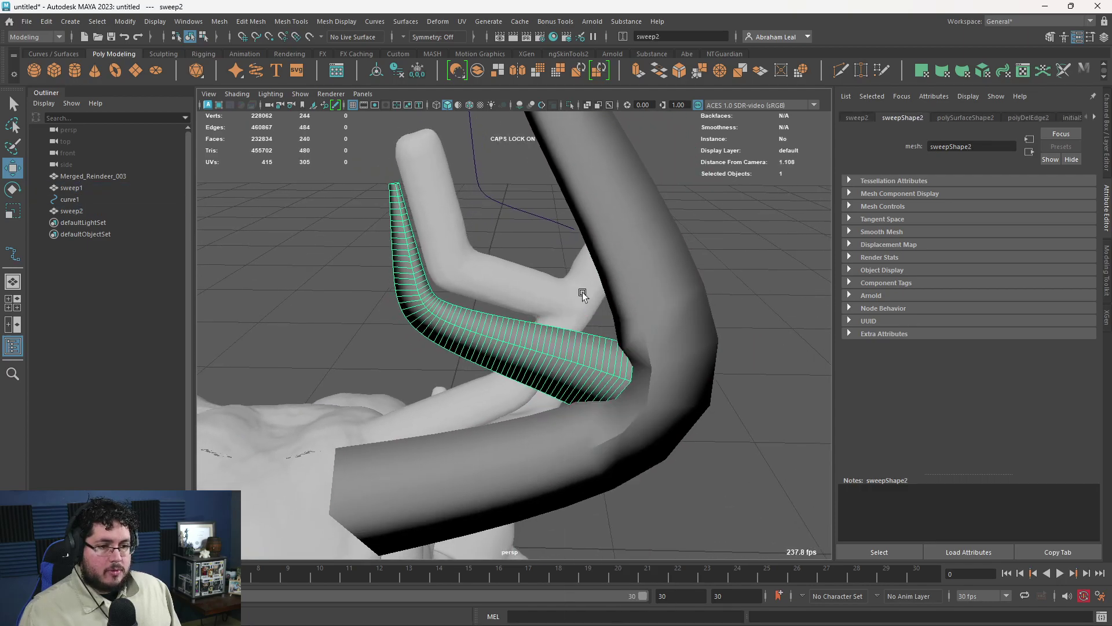
click(620, 372)
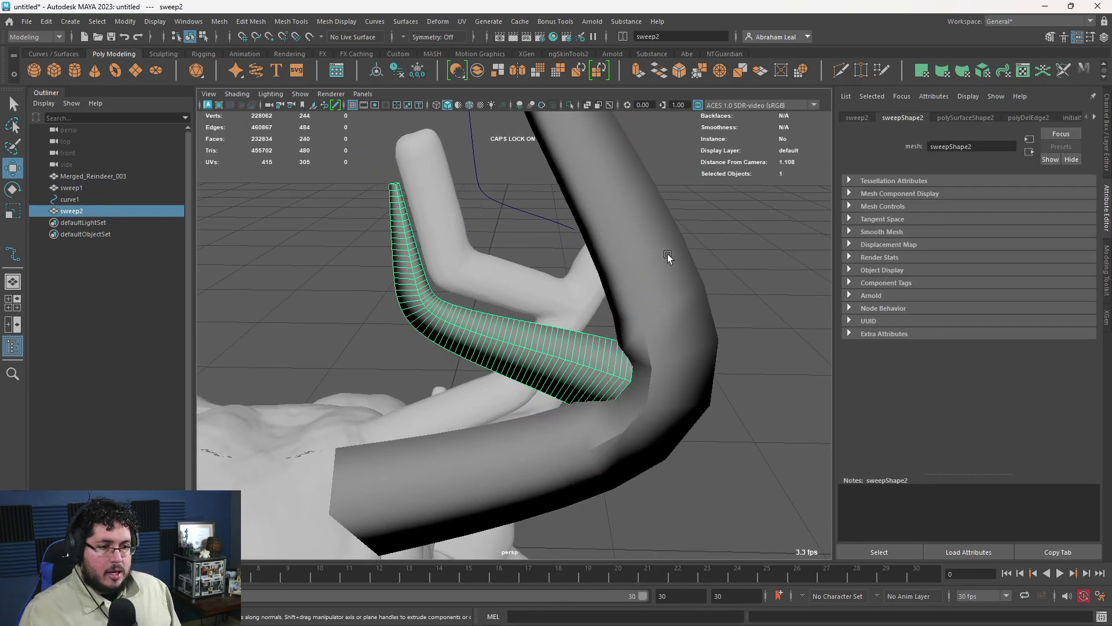
click(716, 288)
alt+middle_drag(714, 289, 649, 254)
scroll(649, 254, up, 3)
click(569, 327)
right_drag(568, 327, 516, 294)
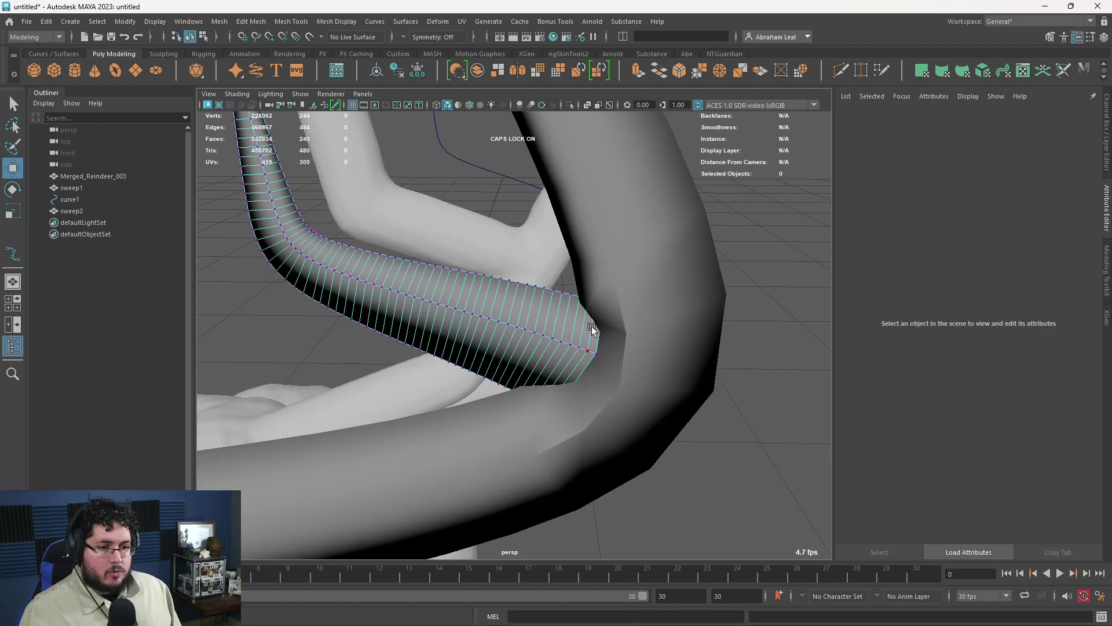
key(space)
click(607, 329)
right_drag(589, 295, 652, 249)
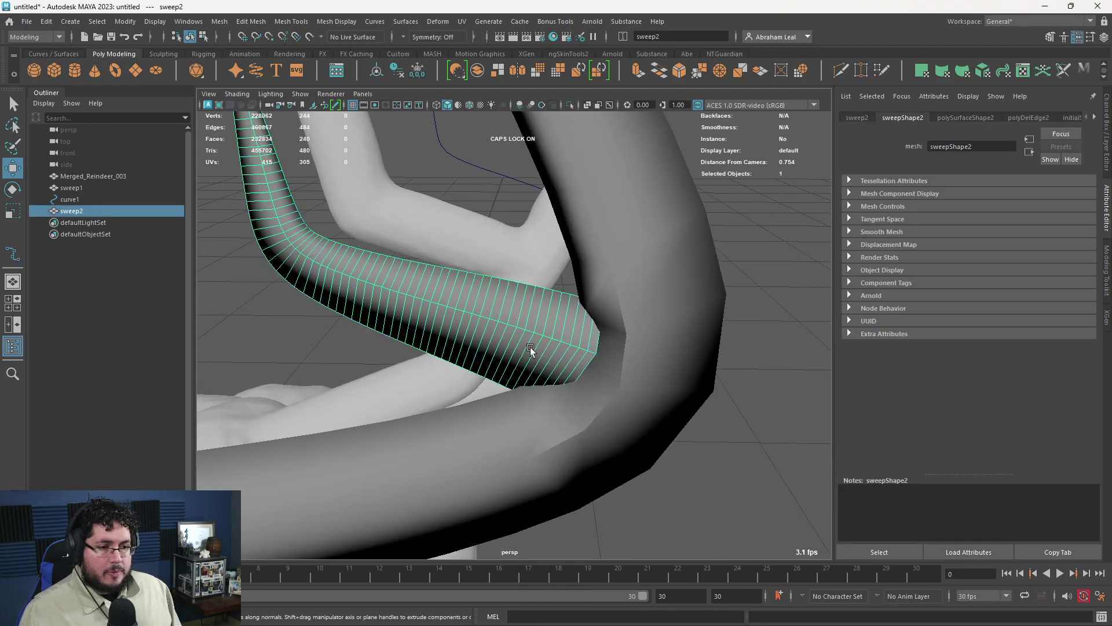
Move the side branch outward in the front view so its base sinks into the main antler, then deselect it.
key(space)
drag(530, 347, 533, 376)
scroll(528, 374, down, 10)
scroll(523, 348, up, 10)
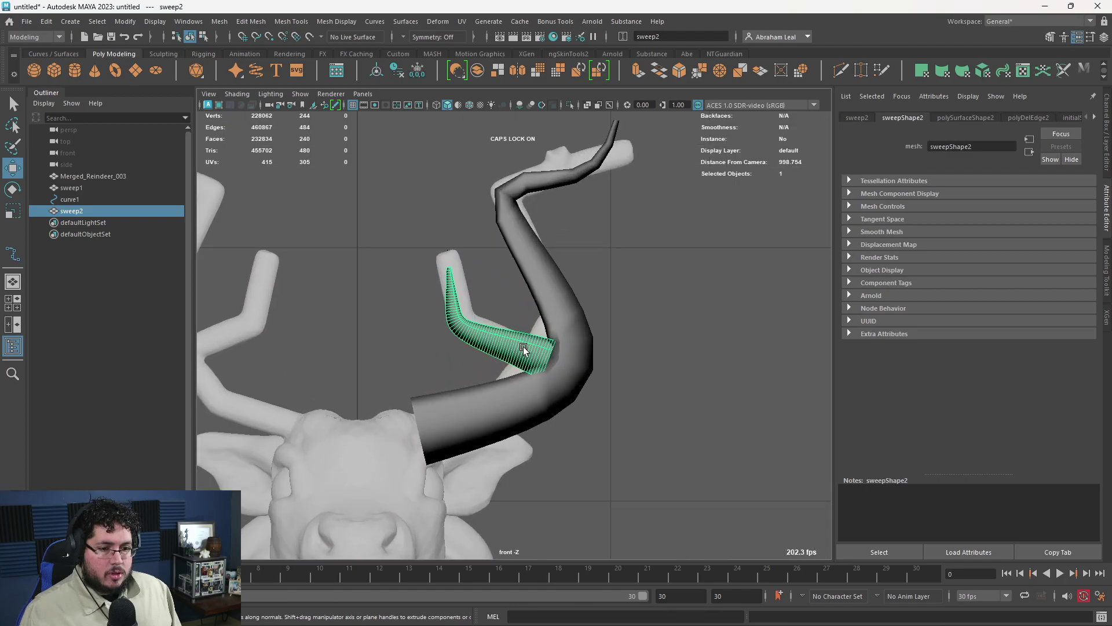
middle_drag(572, 385, 591, 392)
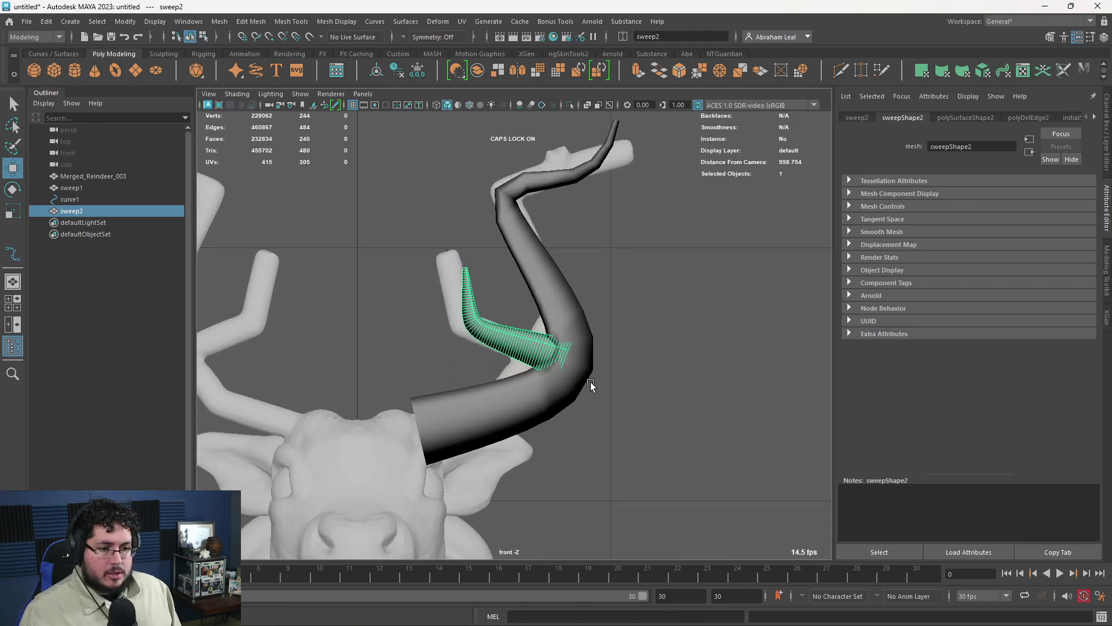
click(626, 408)
mouse_move(637, 428)
alt+mouse_down()
mouse_move(653, 456)
mouse_move(655, 429)
alt+mouse_up()
Bevel the four lengthwise edge loops of the main swept antler in the perspective view.
key(space)
scroll(637, 405, down, 5)
alt+drag(579, 331, 517, 322)
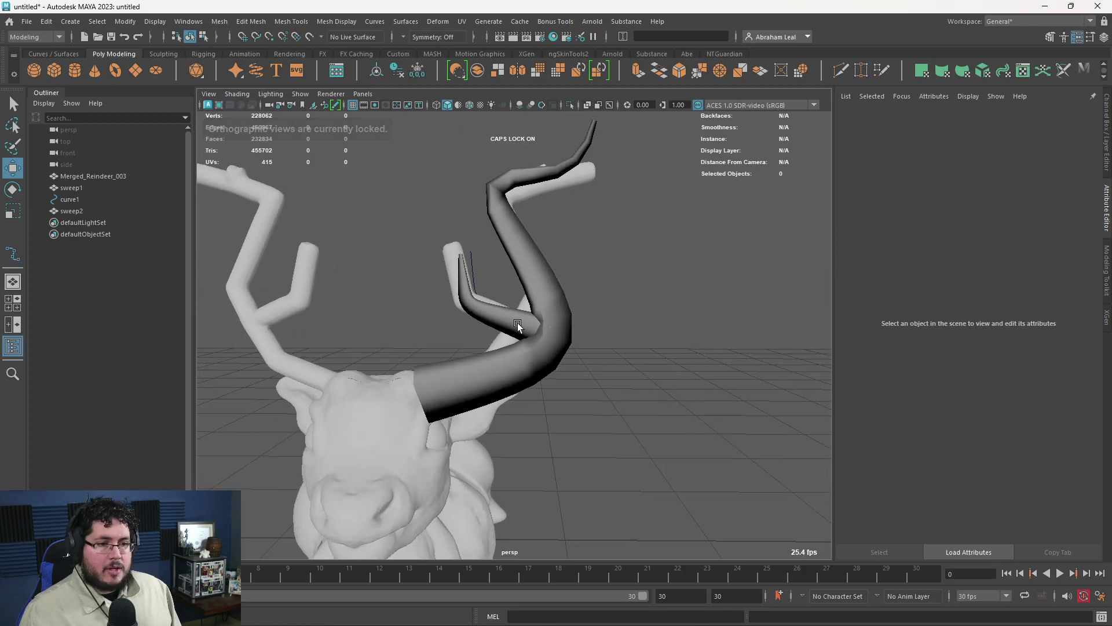
alt+right_drag(518, 323, 601, 385)
click(550, 328)
alt+drag(601, 384, 554, 331)
shift+click(524, 325)
right_drag(549, 274, 546, 237)
double_click(529, 267)
alt+drag(550, 272, 464, 269)
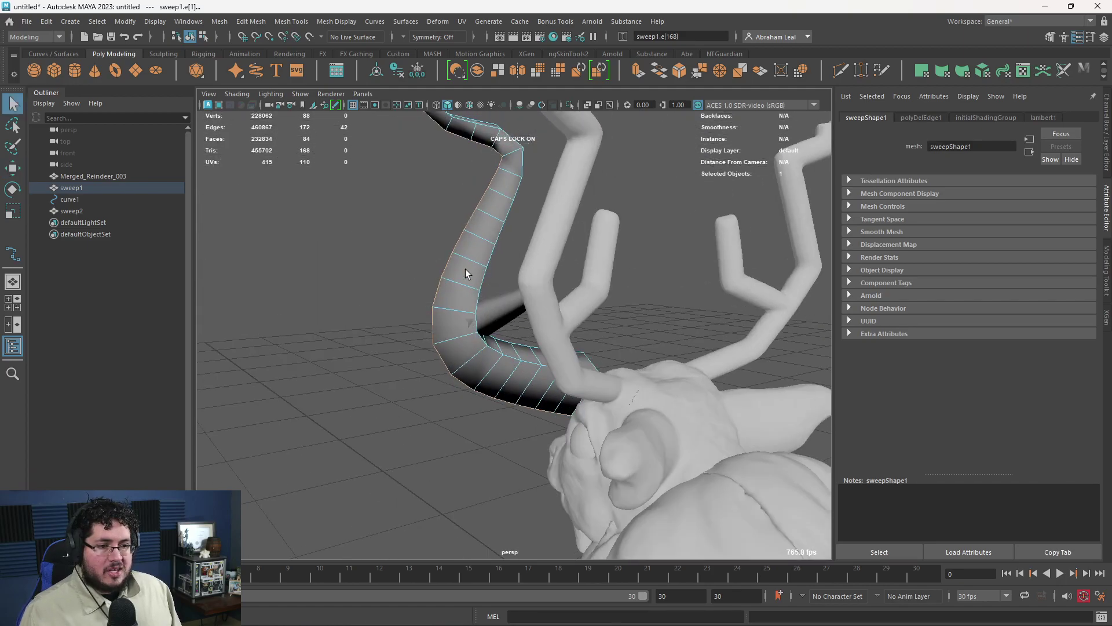
shift+double_click(502, 233)
alt+drag(501, 233, 749, 288)
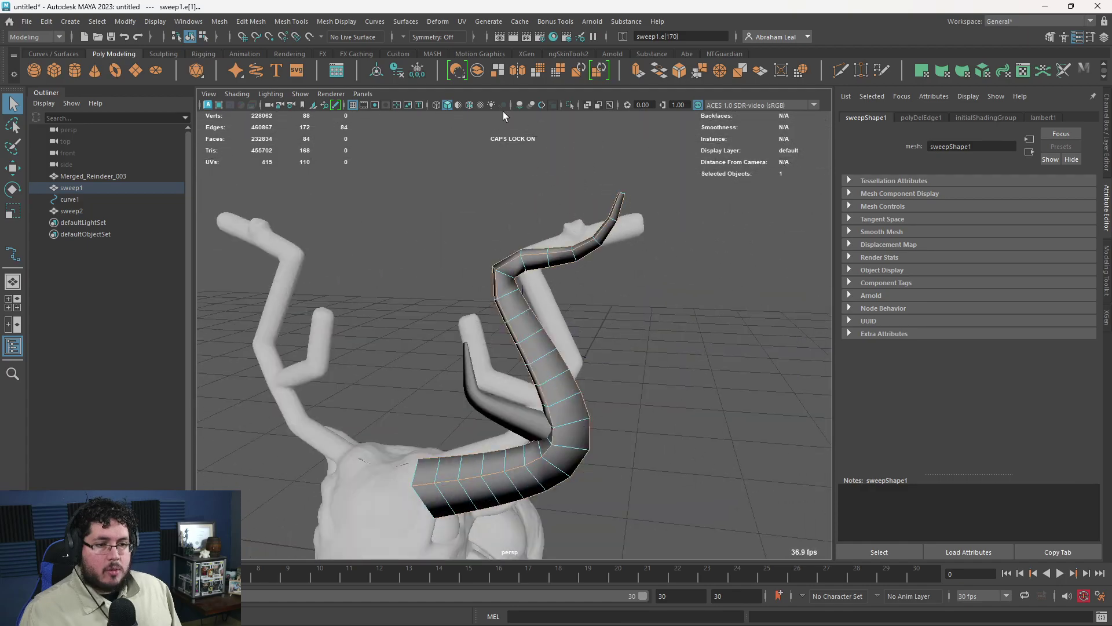
key(ctrl+b)
alt+drag(624, 217, 627, 326)
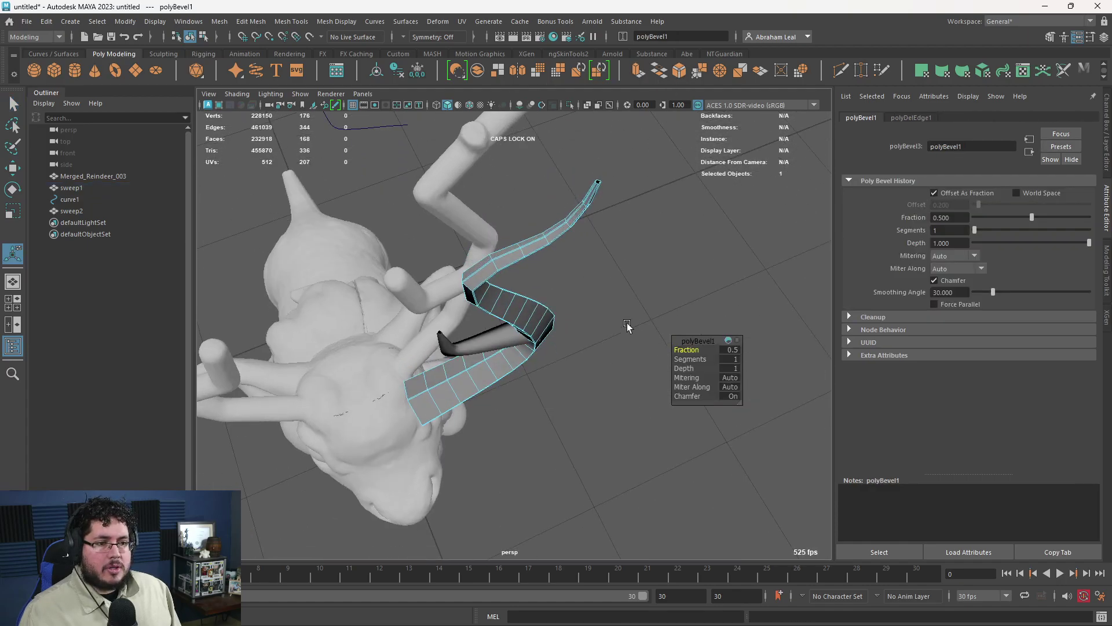
Return the beveled main antler to object mode and display it unsmoothed to check its upper bend.
right_drag(524, 346, 605, 271)
key(q)
click(605, 272)
alt+drag(604, 272, 535, 328)
click(536, 328)
key(1)
alt+right_drag(581, 407, 614, 429)
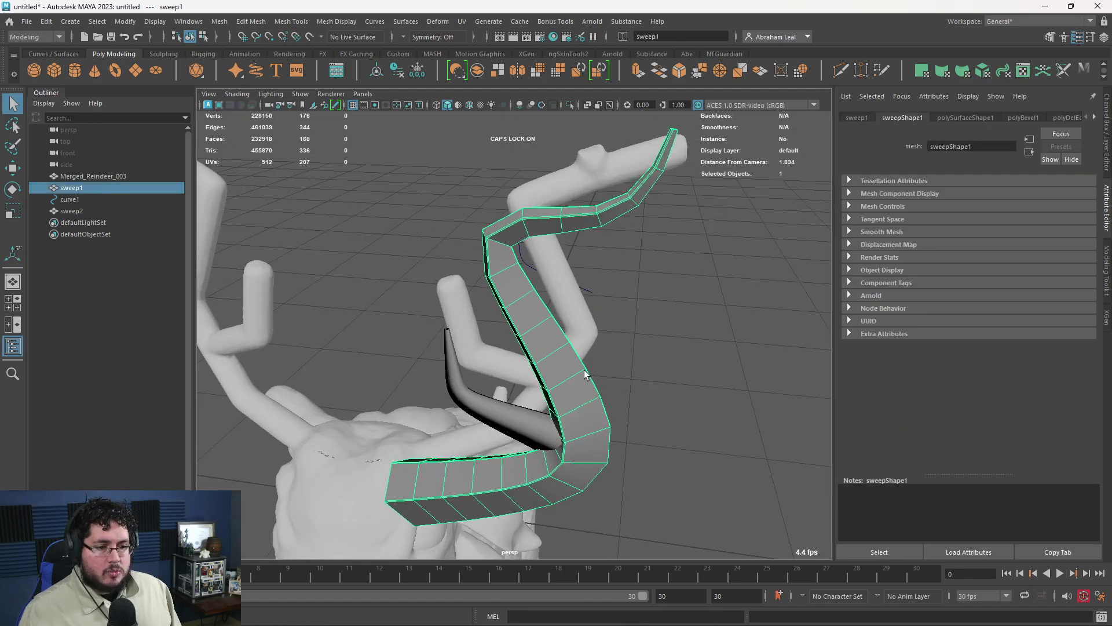
alt+drag(615, 429, 569, 382)
alt+right_drag(569, 383, 683, 465)
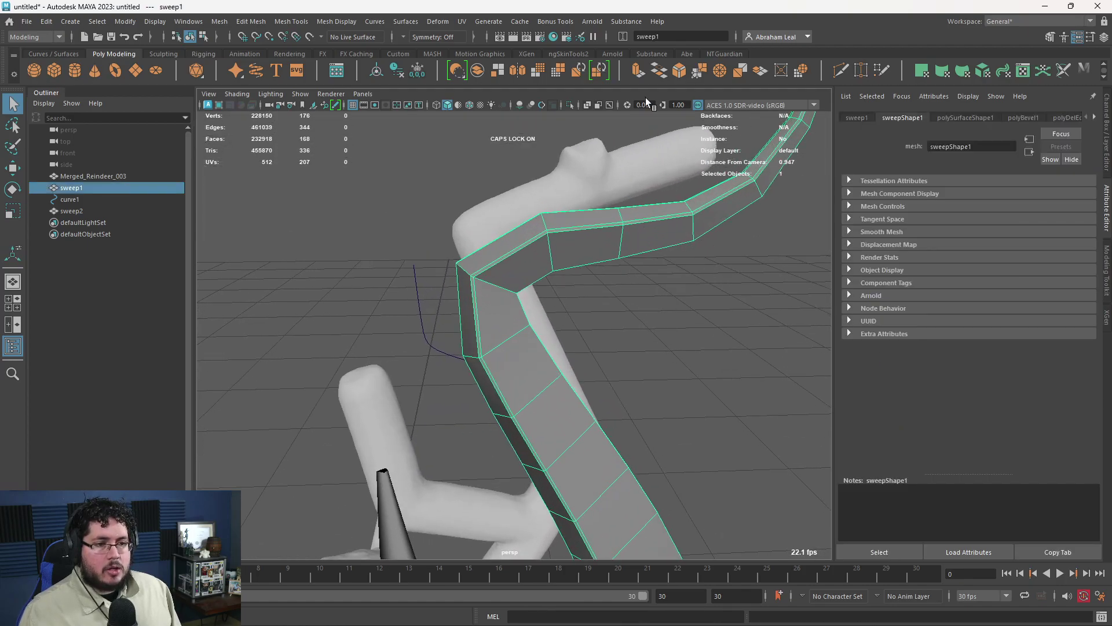
Insert supporting edge loops around the main antler's upper bend with Multi-Cut, preview it smoothed, and return it to object mode.
click(485, 262)
key(3)
alt+right_drag(592, 348, 544, 377)
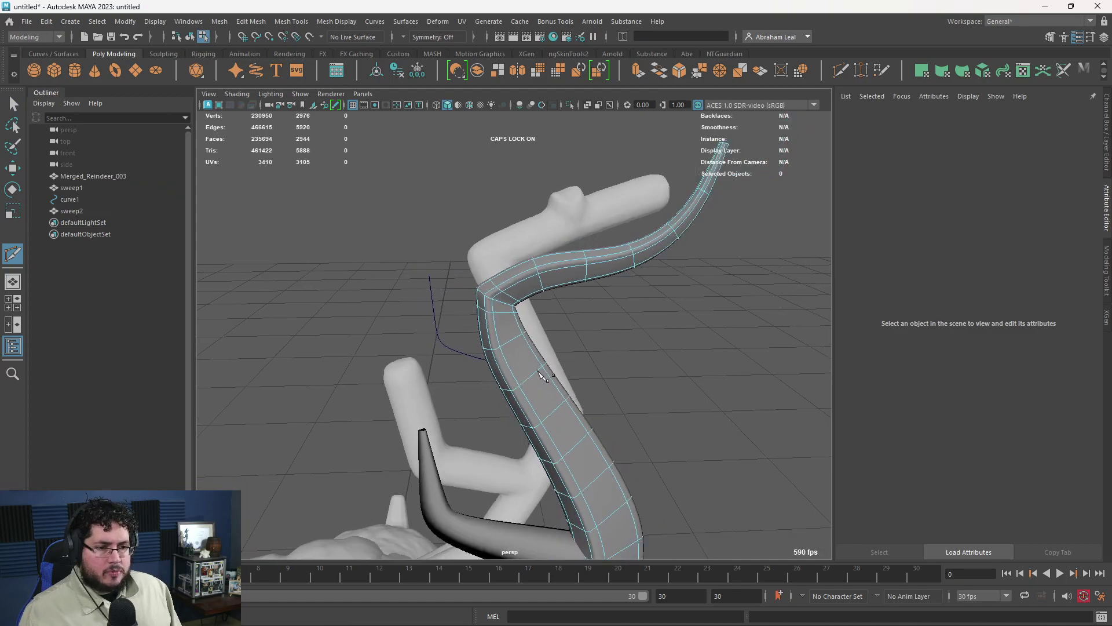
key(q)
right_drag(509, 295, 581, 237)
click(652, 331)
mouse_move(652, 331)
alt+mouse_down()
mouse_move(627, 343)
mouse_move(649, 331)
alt+mouse_up()
key(ctrl+z)
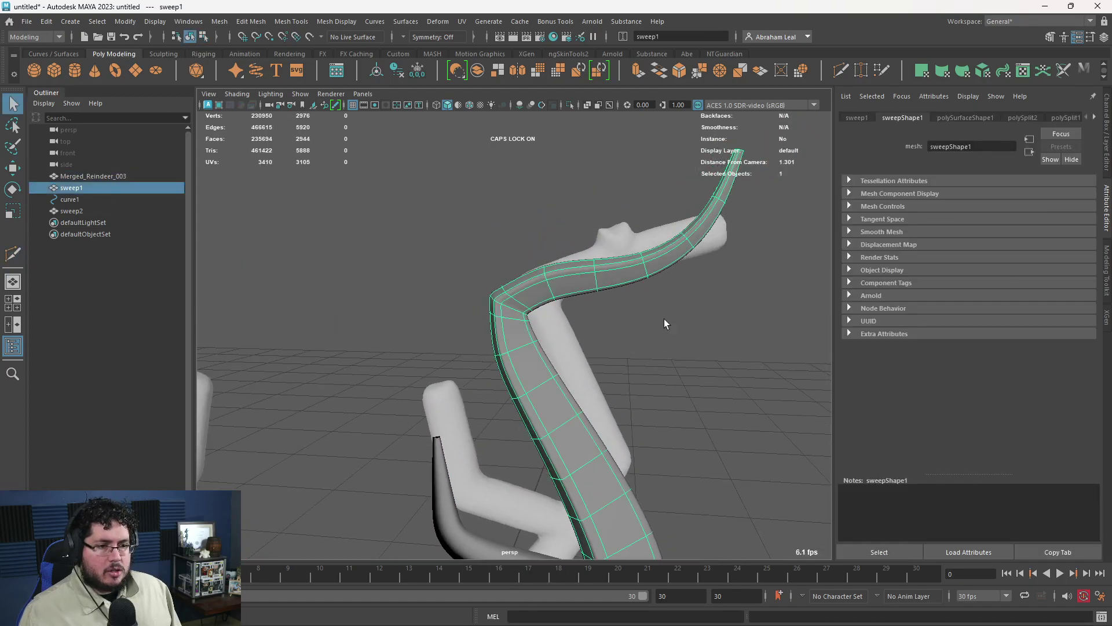
In the front view, lower the vertex ring near the main antler's tip to sharpen that bend and insert supporting edge loops beside it.
key(1)
alt+middle_drag(664, 321, 536, 343)
alt+right_drag(536, 343, 591, 429)
key(F9)
key(space)
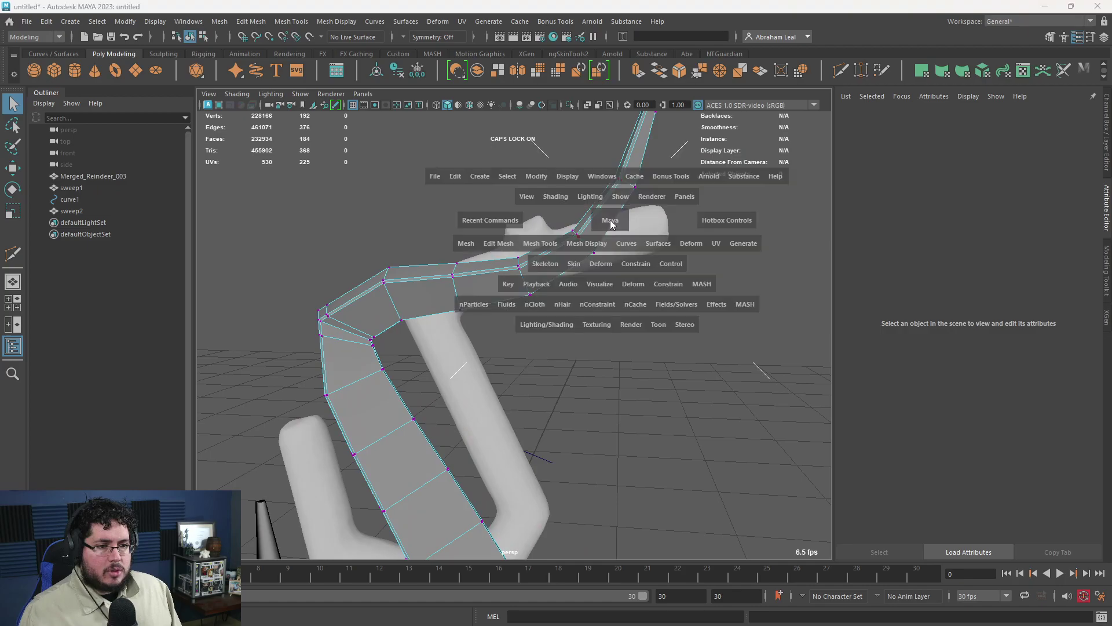
drag(606, 220, 608, 272)
alt+right_drag(530, 366, 553, 281)
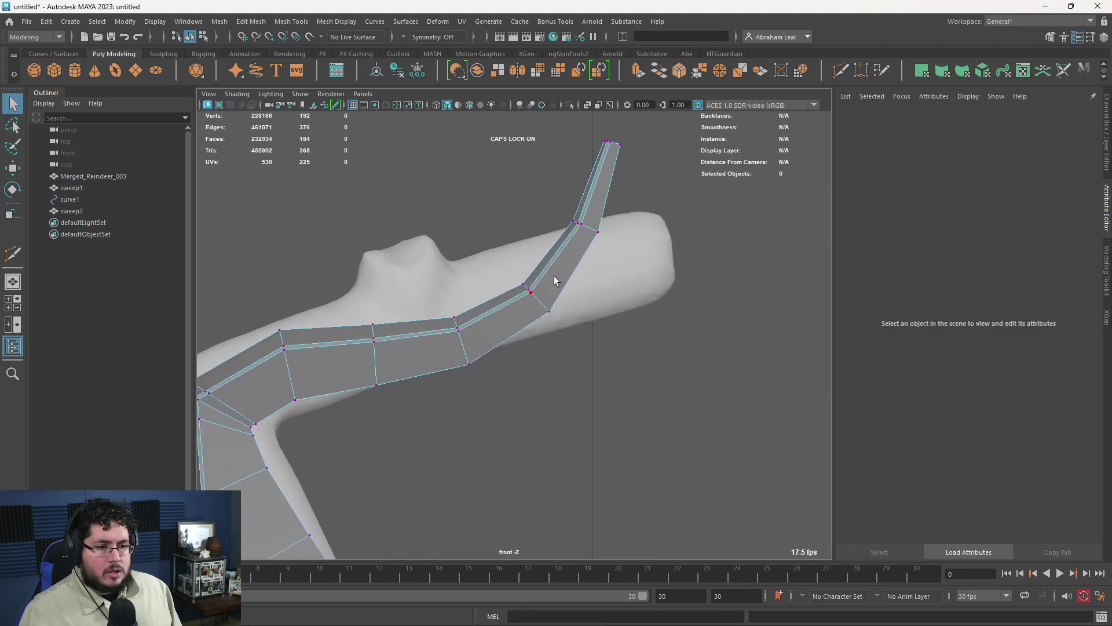
drag(502, 342, 560, 273)
key(w)
drag(534, 299, 548, 331)
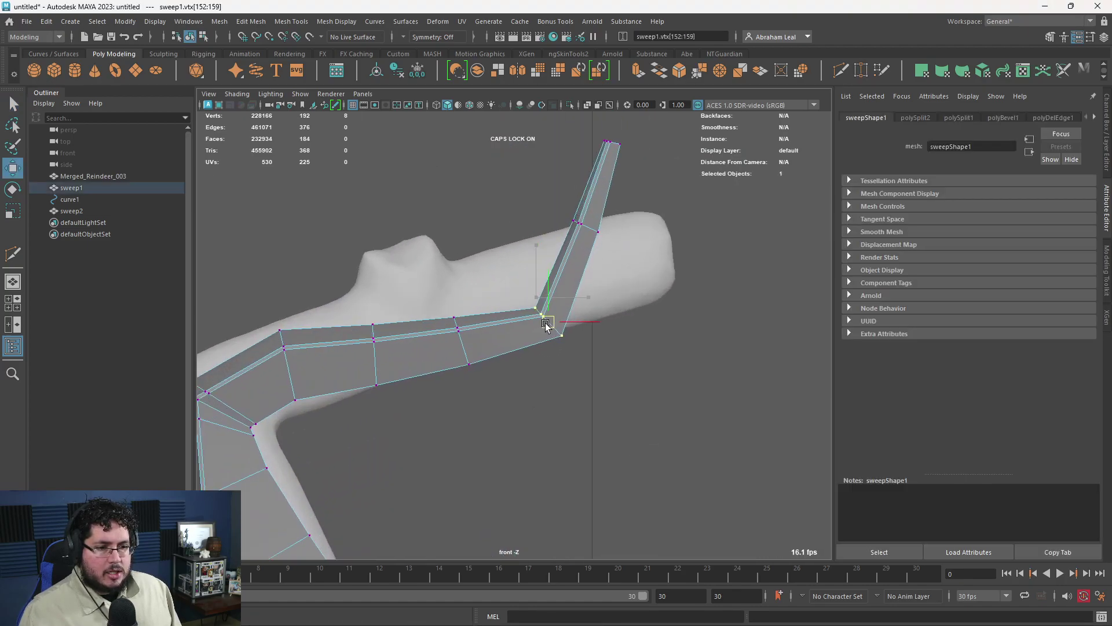
scroll(747, 289, down, 3)
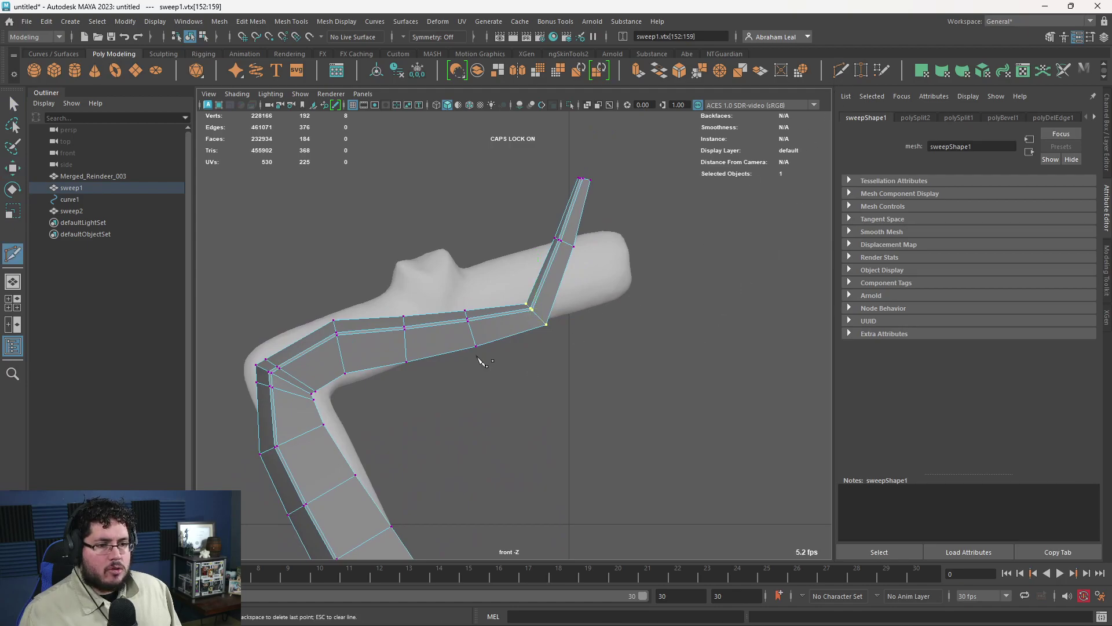
ctrl+click(531, 305)
Move the edge loop at the main antler's lower bend outward, add supporting loops beside it, and turn on the smooth preview.
alt+middle_drag(574, 522, 608, 298)
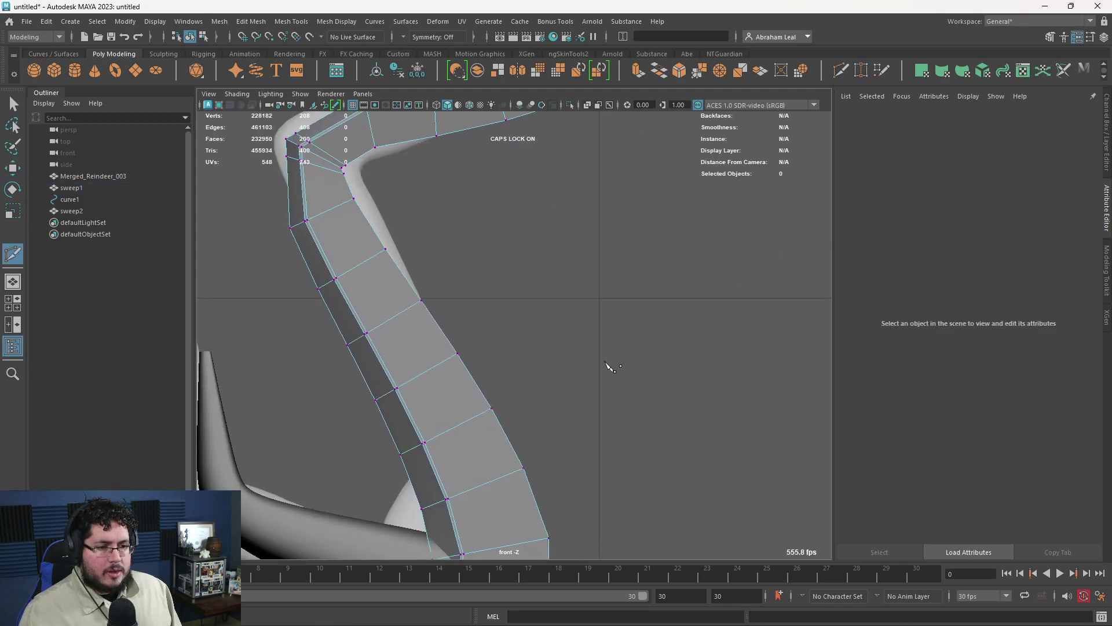
mouse_move(610, 369)
alt+right_down()
mouse_move(490, 335)
mouse_move(621, 378)
alt+right_up()
alt+middle_drag(620, 377, 585, 414)
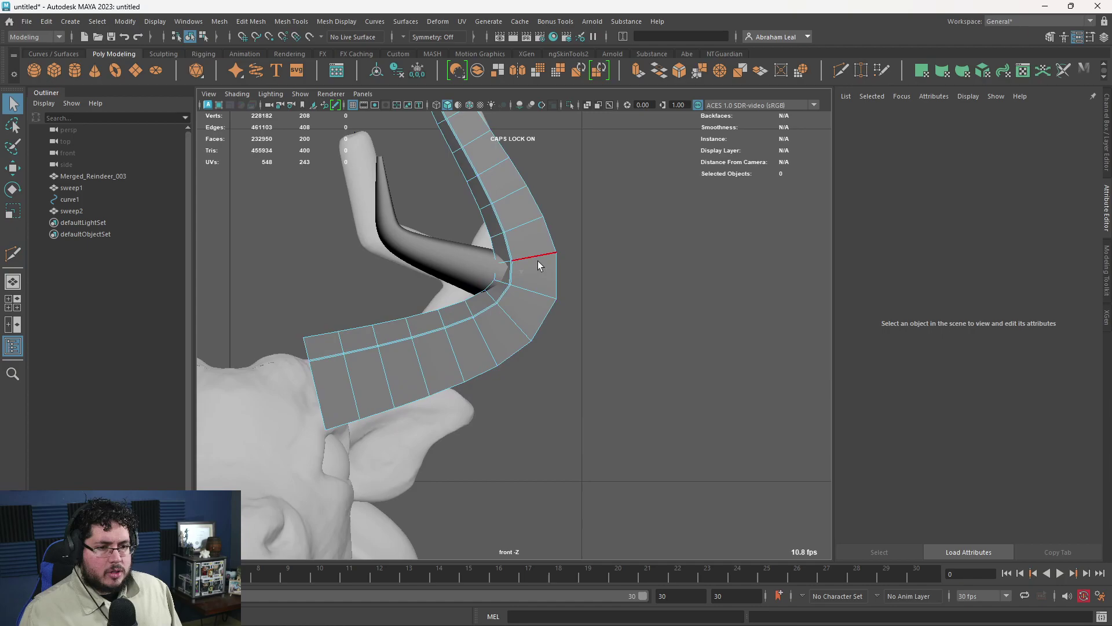
double_click(542, 295)
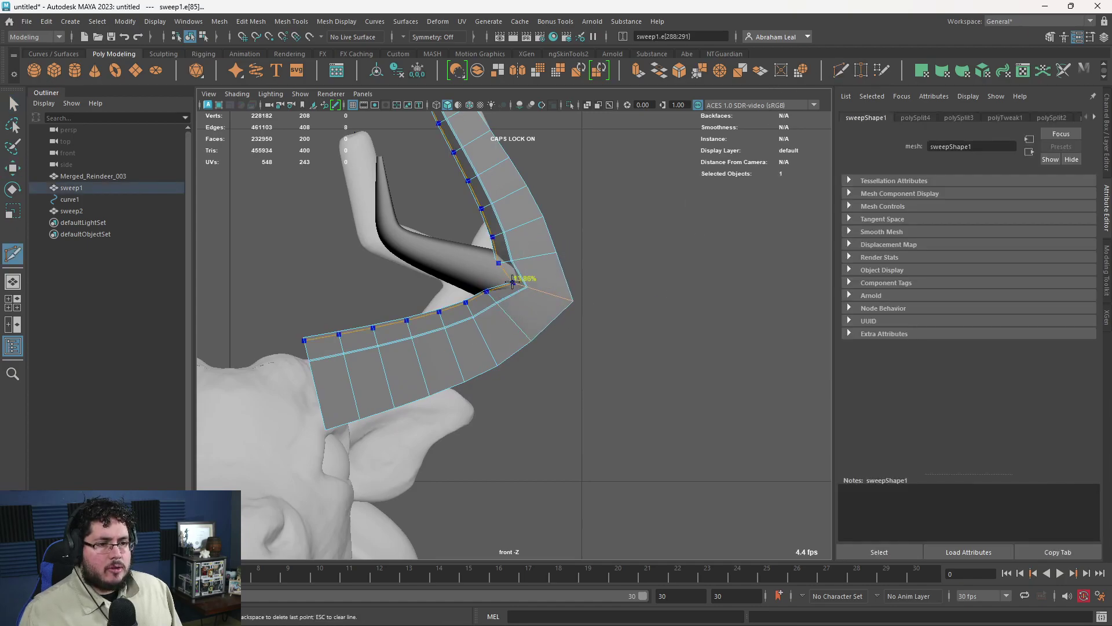
key(Return)
key(3)
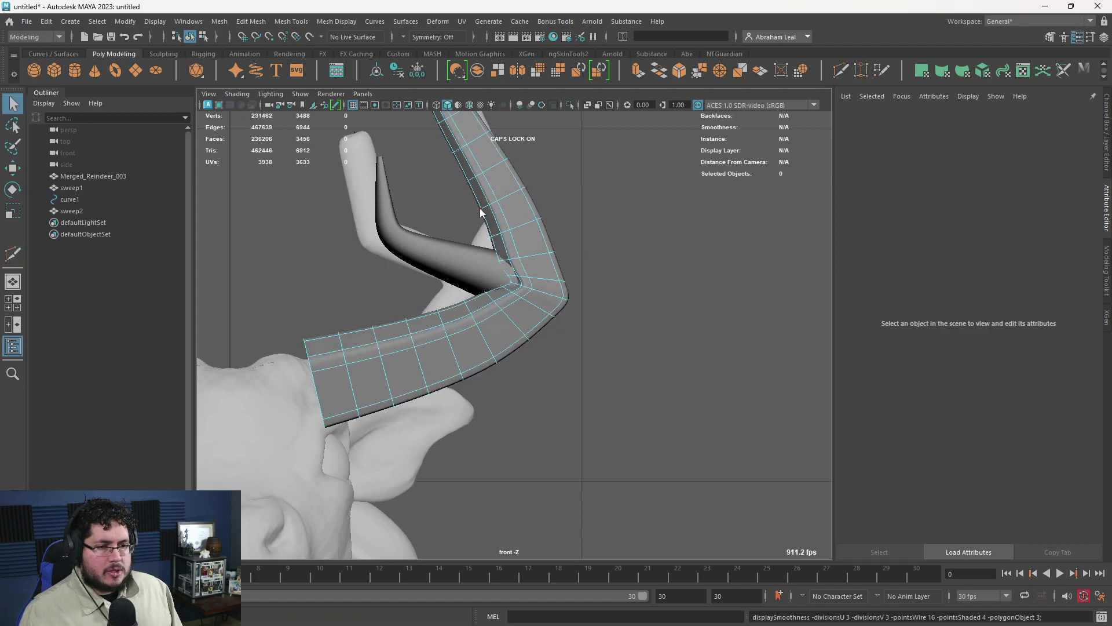
right_drag(479, 213, 522, 184)
click(545, 231)
scroll(505, 249, down, 8)
Bevel the four lengthwise edge loops of the side branch in the perspective view.
key(space)
drag(555, 339, 555, 307)
alt+drag(521, 341, 496, 401)
scroll(380, 345, down, 5)
alt+middle_drag(495, 401, 468, 316)
scroll(468, 316, up, 3)
alt+drag(377, 365, 452, 377)
click(452, 377)
alt+middle_drag(452, 378, 479, 316)
alt+right_drag(479, 316, 411, 383)
alt+middle_drag(411, 383, 506, 412)
right_drag(506, 408, 666, 510)
click(484, 338)
double_click(488, 337)
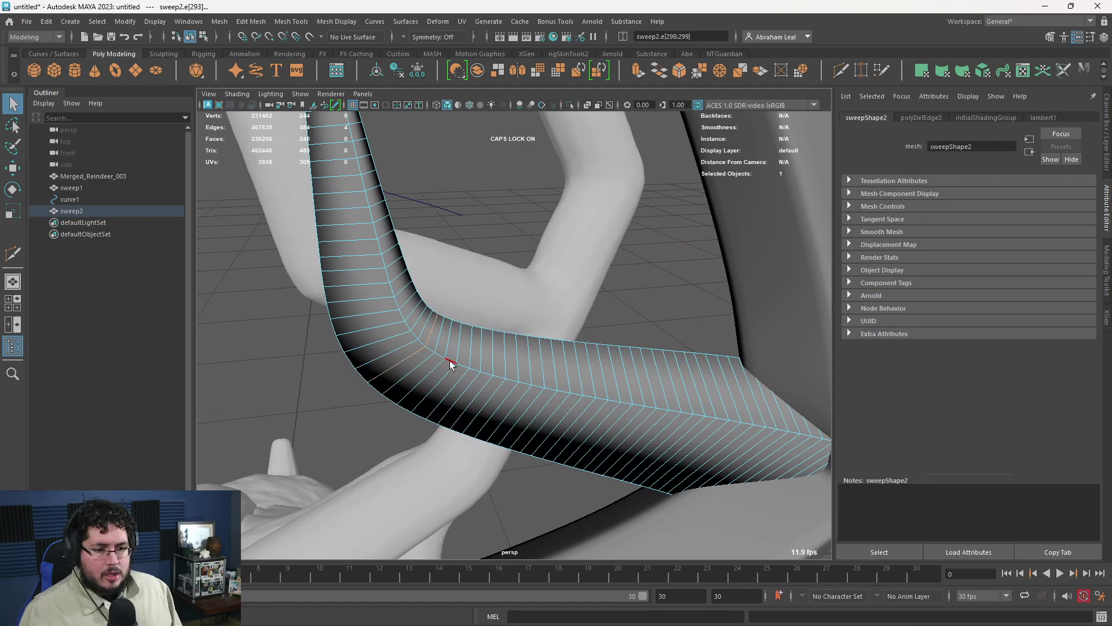
shift+double_click(446, 317)
alt+drag(446, 330, 547, 385)
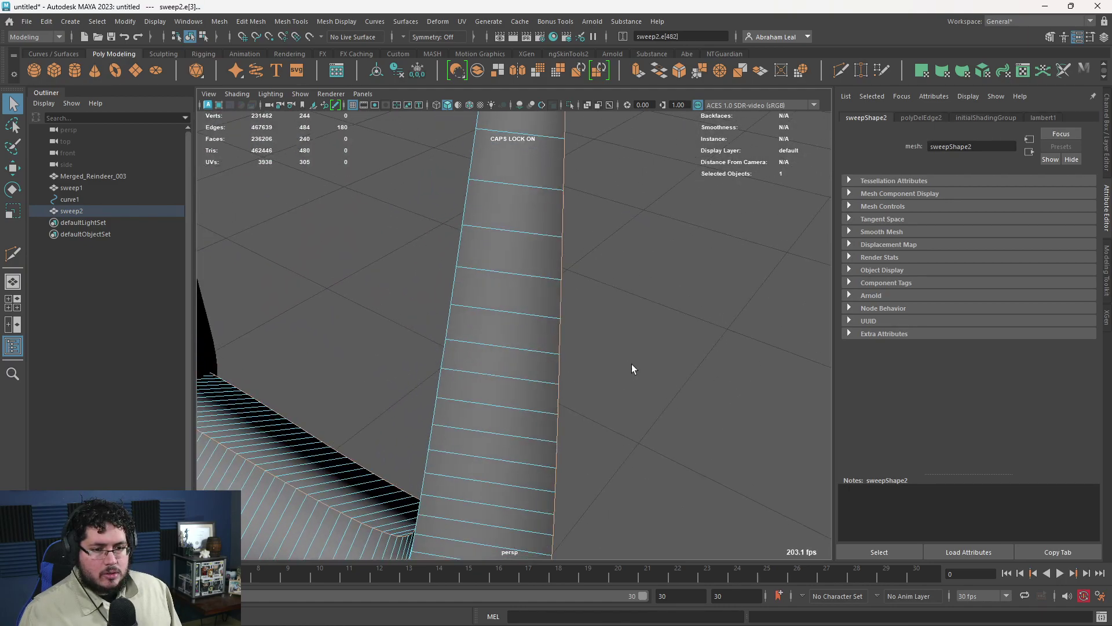
alt+right_drag(632, 364, 456, 332)
alt+drag(456, 332, 406, 406)
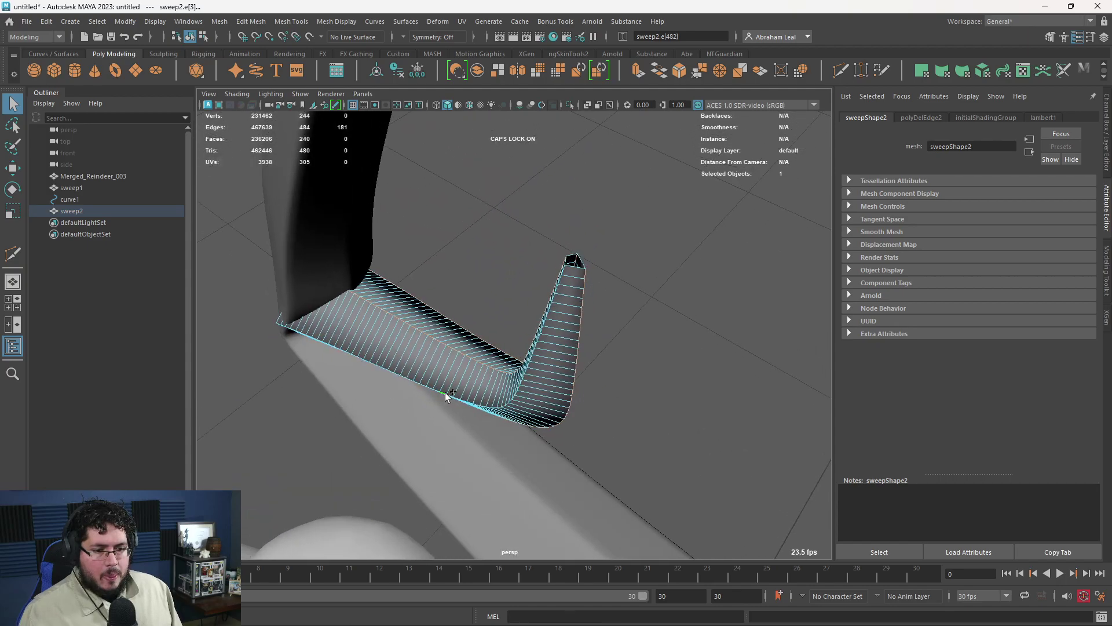
click(679, 70)
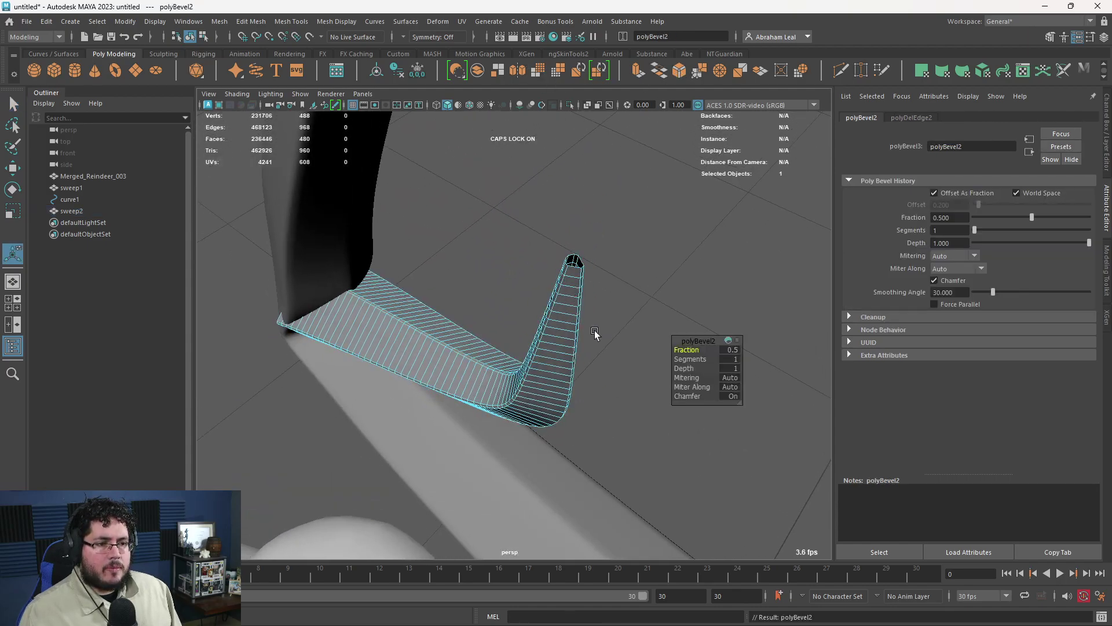
Return the side branch to object mode, turn on its smooth preview, and deselect it.
right_drag(570, 328, 655, 260)
click(649, 262)
alt+right_drag(603, 264, 457, 268)
alt+drag(457, 268, 488, 318)
click(492, 322)
key(3)
scroll(445, 339, up, 8)
scroll(384, 348, down, 8)
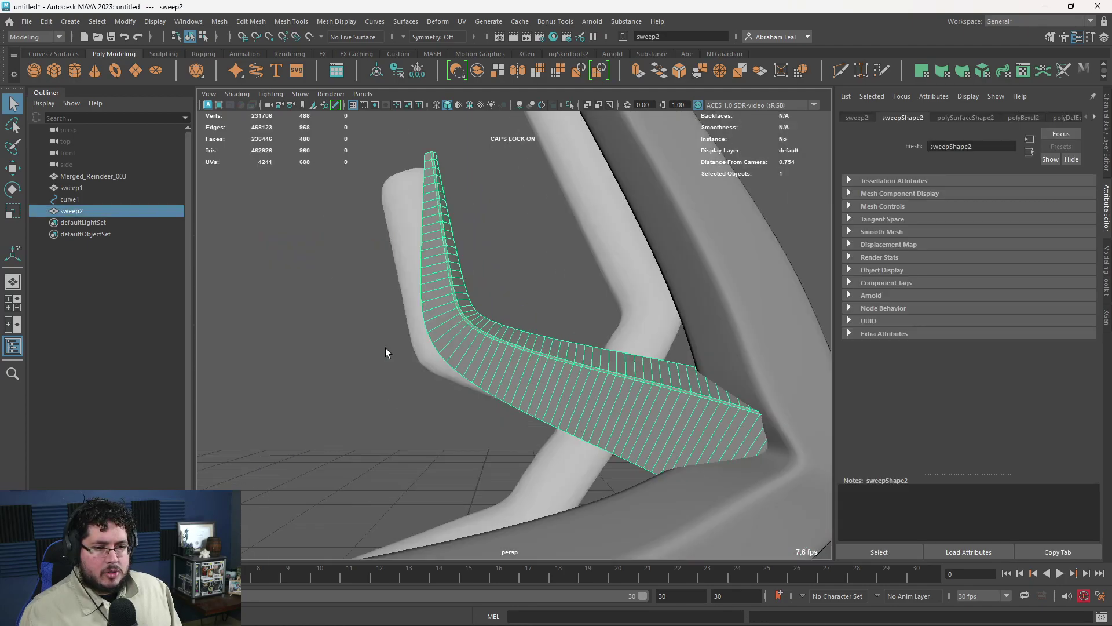
key(3)
click(574, 343)
scroll(574, 342, down, 5)
scroll(574, 342, down, 2)
alt+drag(574, 343, 568, 360)
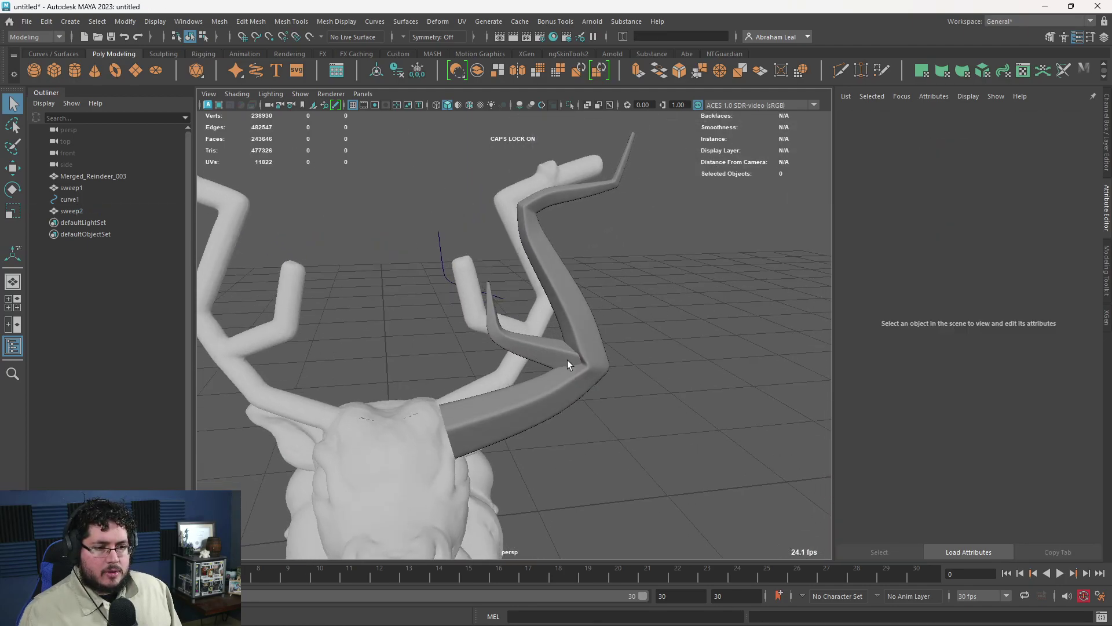
Select the side branch and the main antler together and start an Export Selection.
click(568, 359)
shift+click(605, 355)
alt+right_drag(605, 354, 281, 206)
click(27, 22)
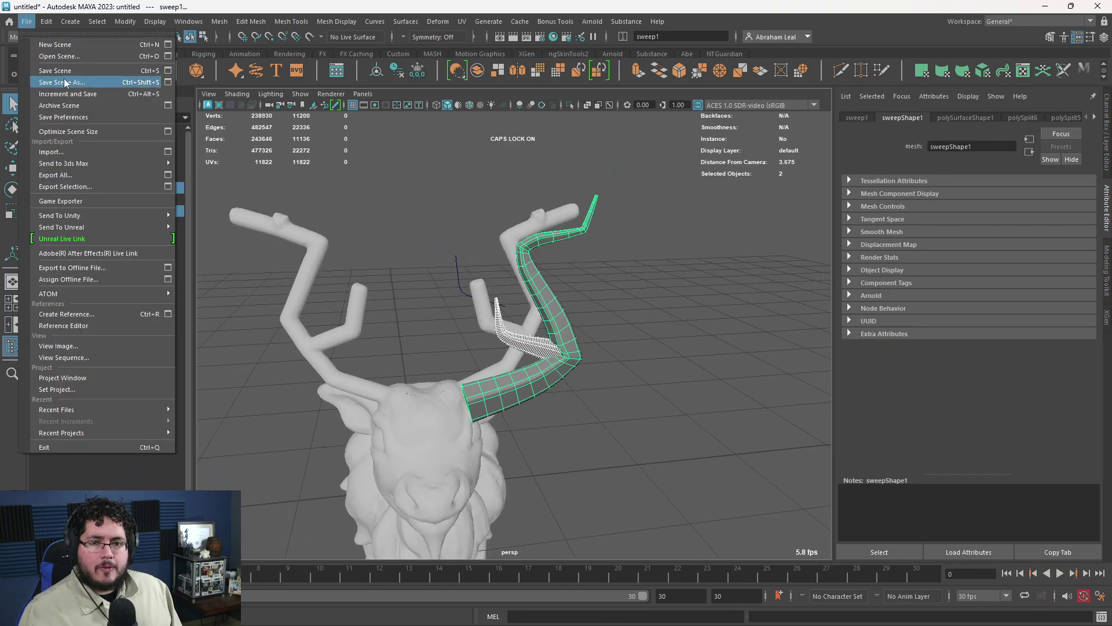
click(46, 187)
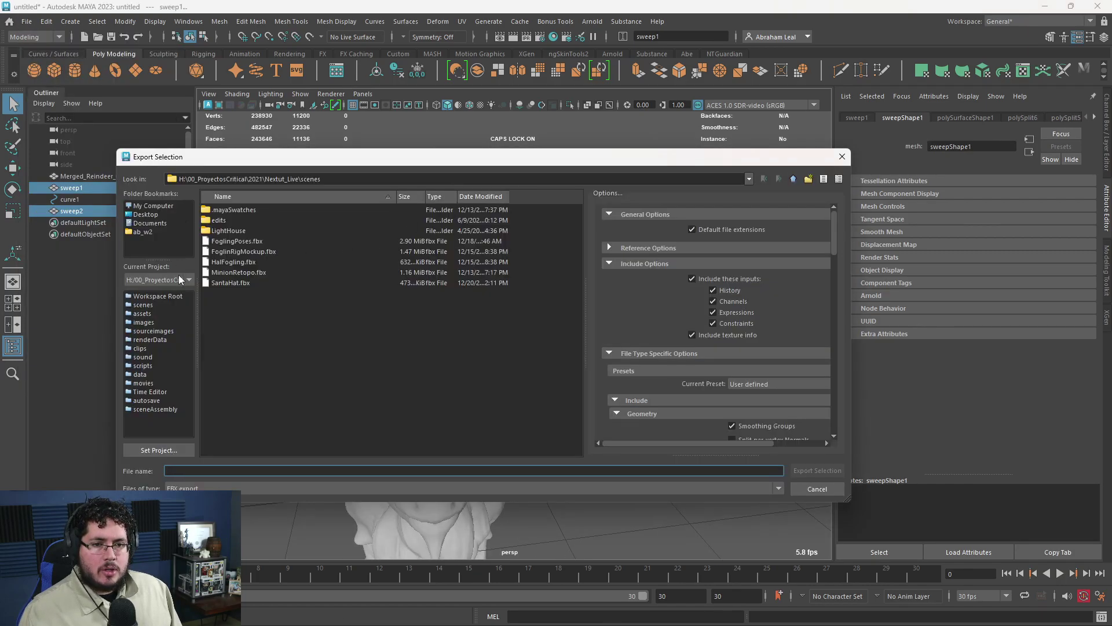
Set the export location to the Reindeer folder under 2023\NT_LIVE\assets.
click(142, 313)
click(792, 180)
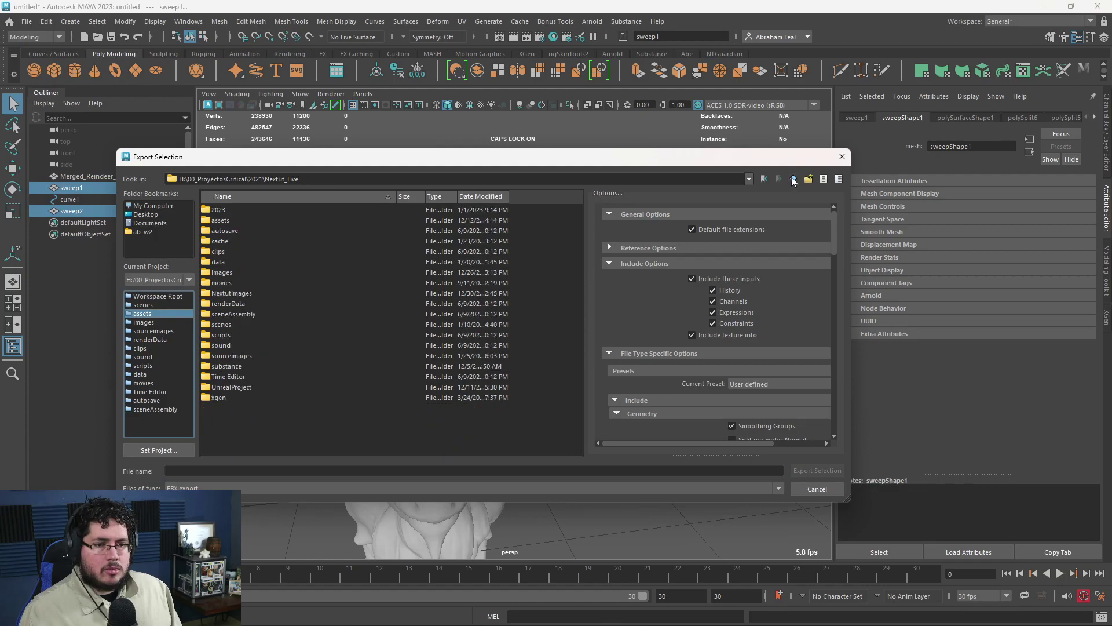
click(792, 179)
click(794, 179)
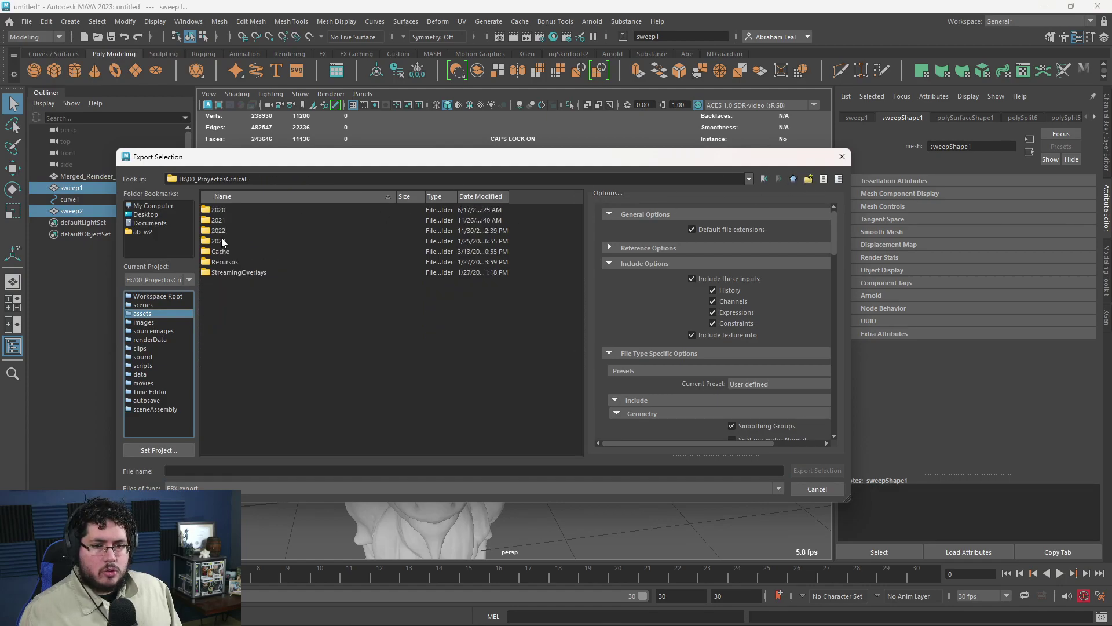
double_click(226, 241)
double_click(232, 215)
double_click(233, 210)
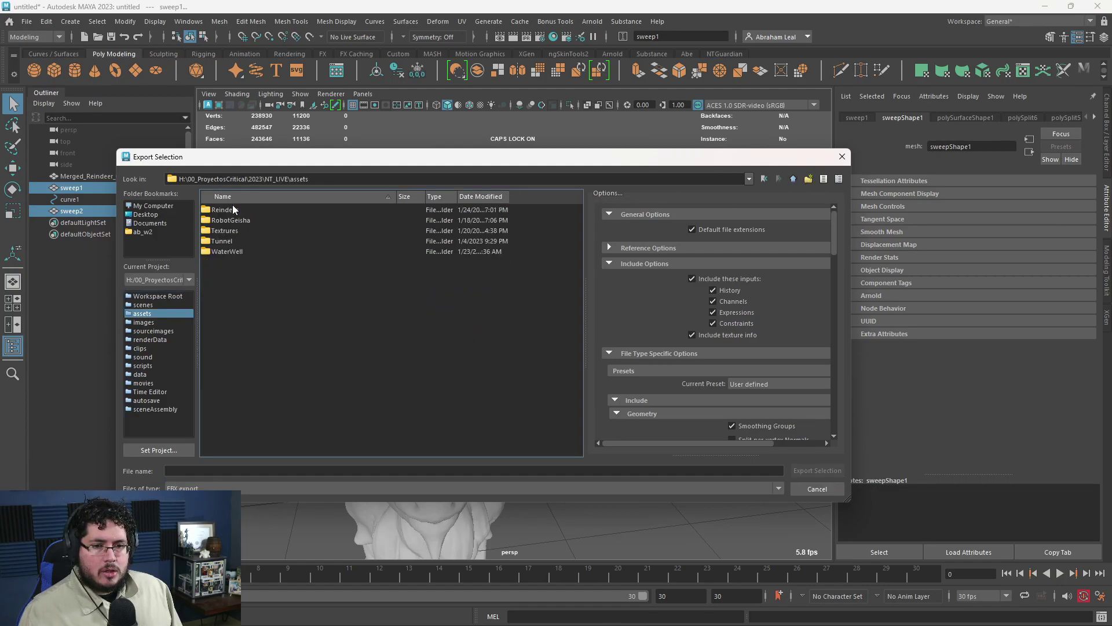
click(229, 211)
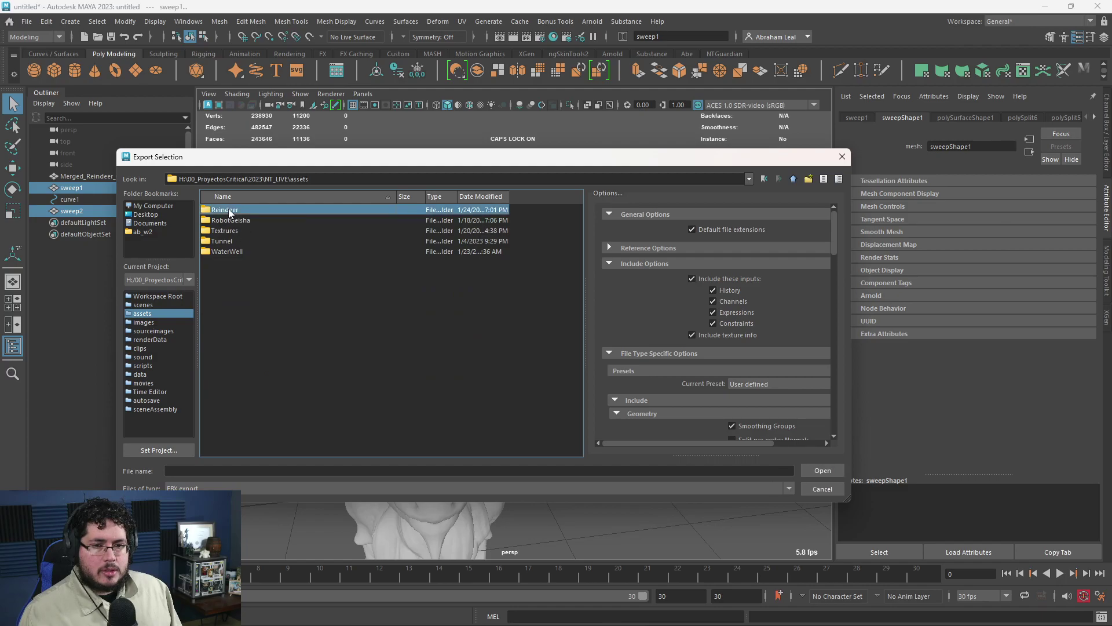
double_click(232, 212)
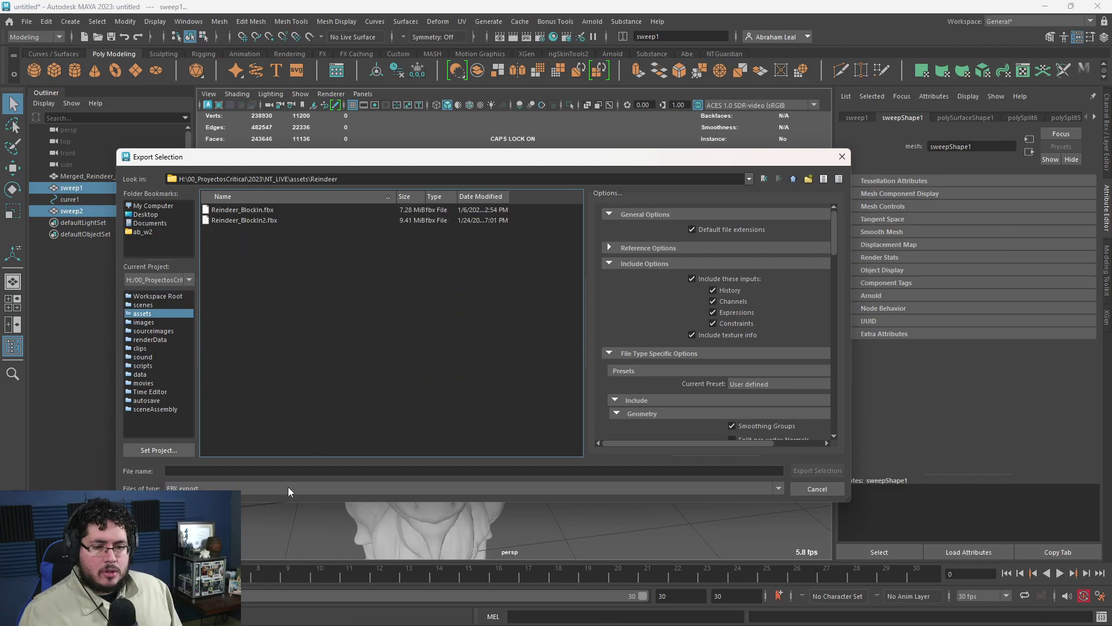
Name the file Horns and export the selected antler pieces as FBX.
click(285, 470)
text(hORNS)
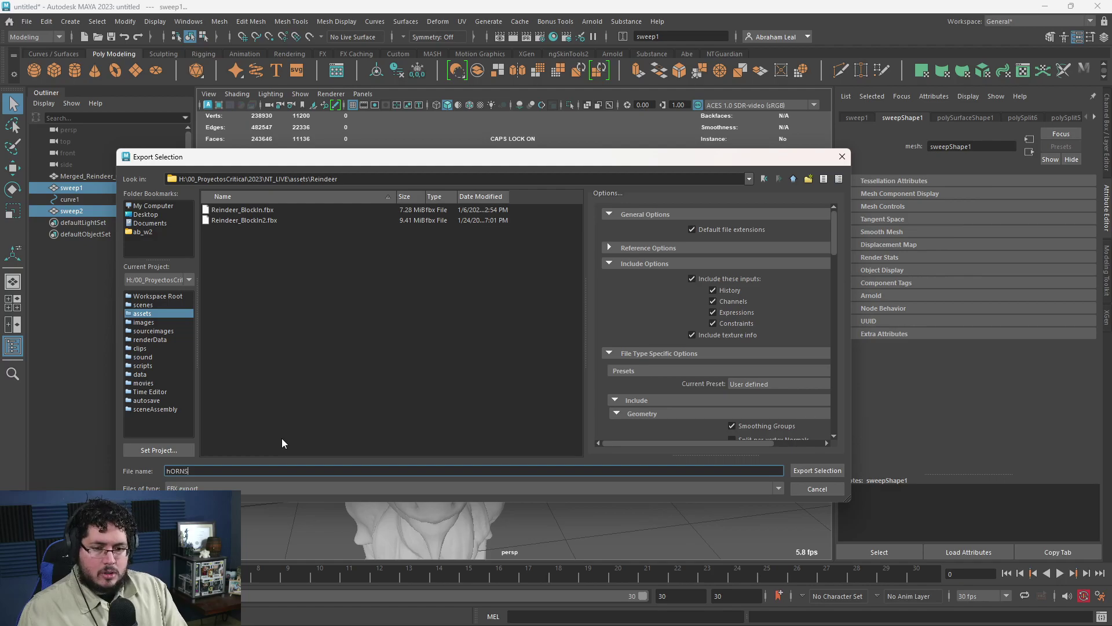
key(BackSpace)
key(BackSpace)
key(BackSpace)
key(BackSpace)
key(BackSpace)
key(Caps_Lock)
text(Horns)
key(Return)
Switch to ZBrush, where the reindeer sculpt is open.
key(alt+Tab)
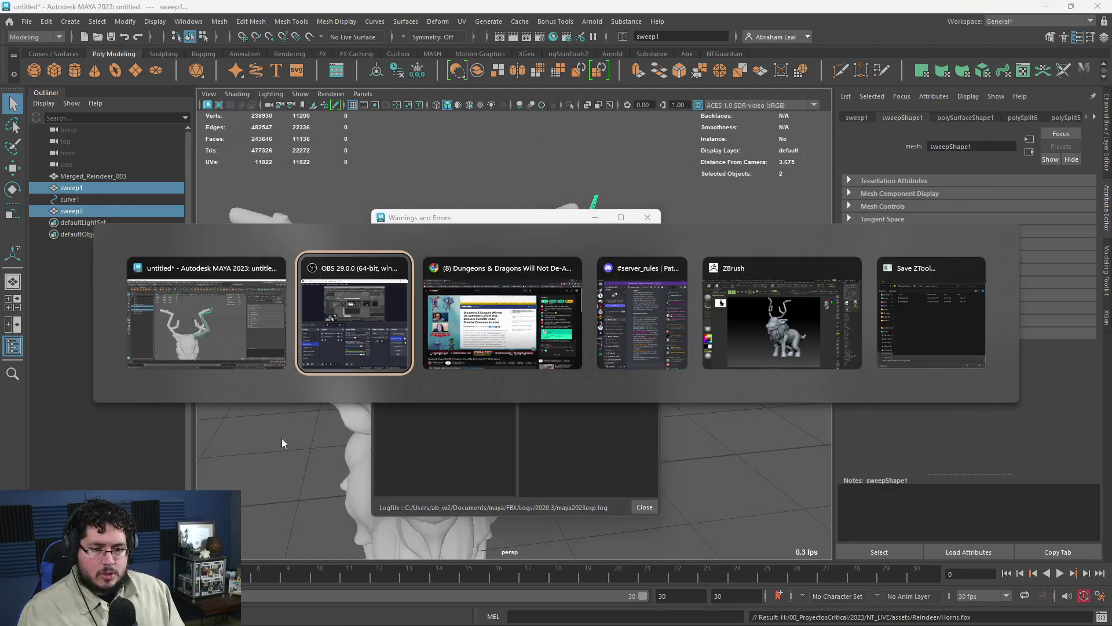
key(alt+Tab)
key(alt+Tab)
key(alt+Tab)
key(alt+Tab)
key(alt+Tab)
key(alt+Tab)
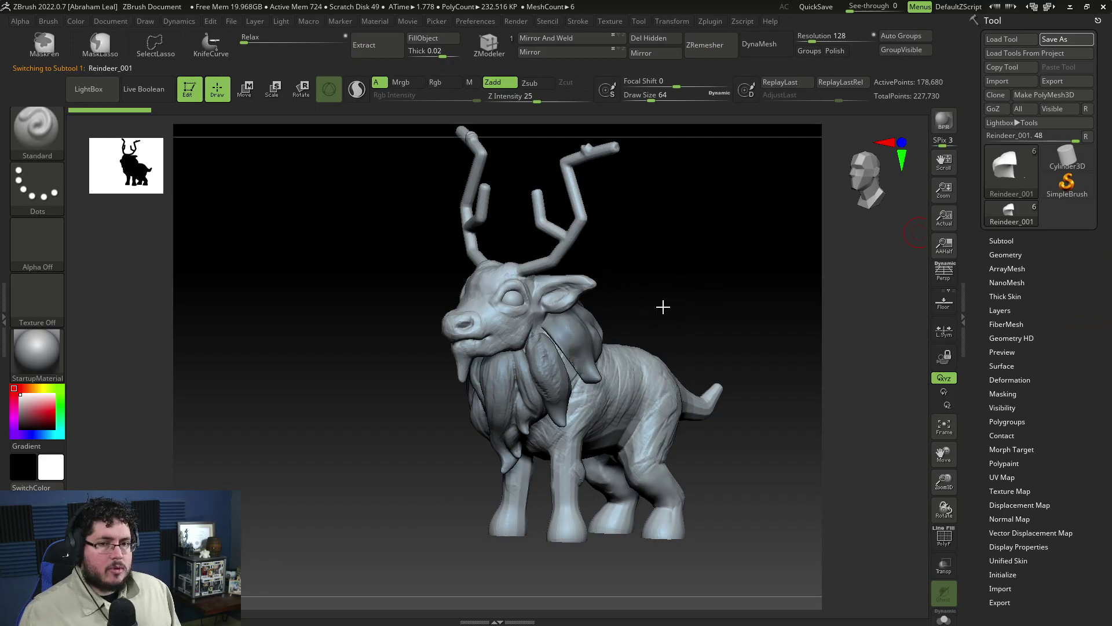
key(alt+Tab)
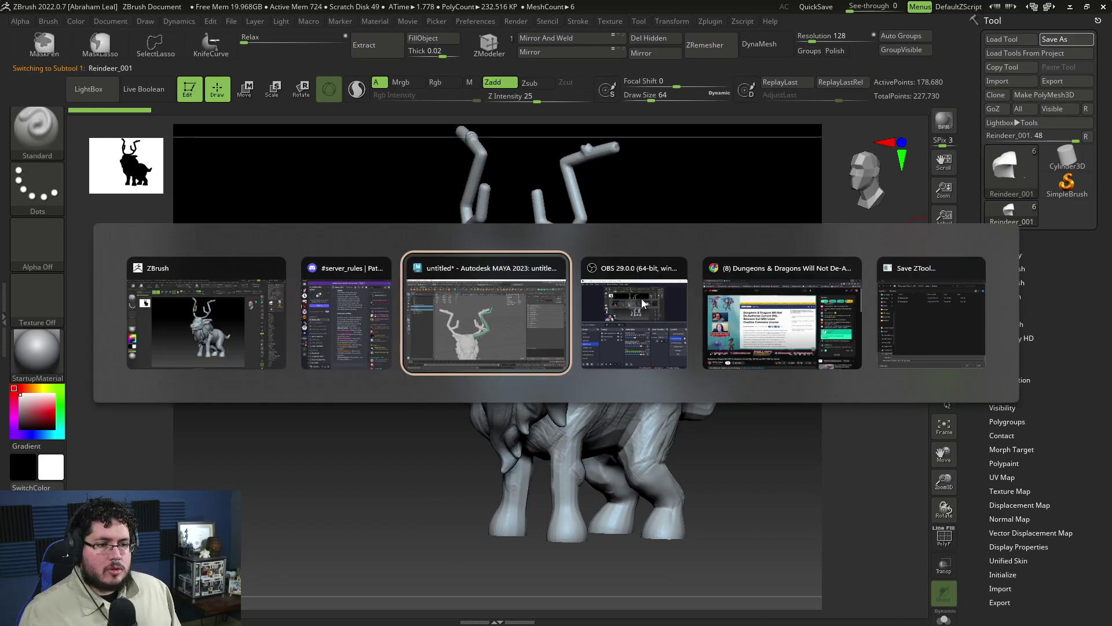
key(Tab)
key(Tab)
key(Escape)
key(super)
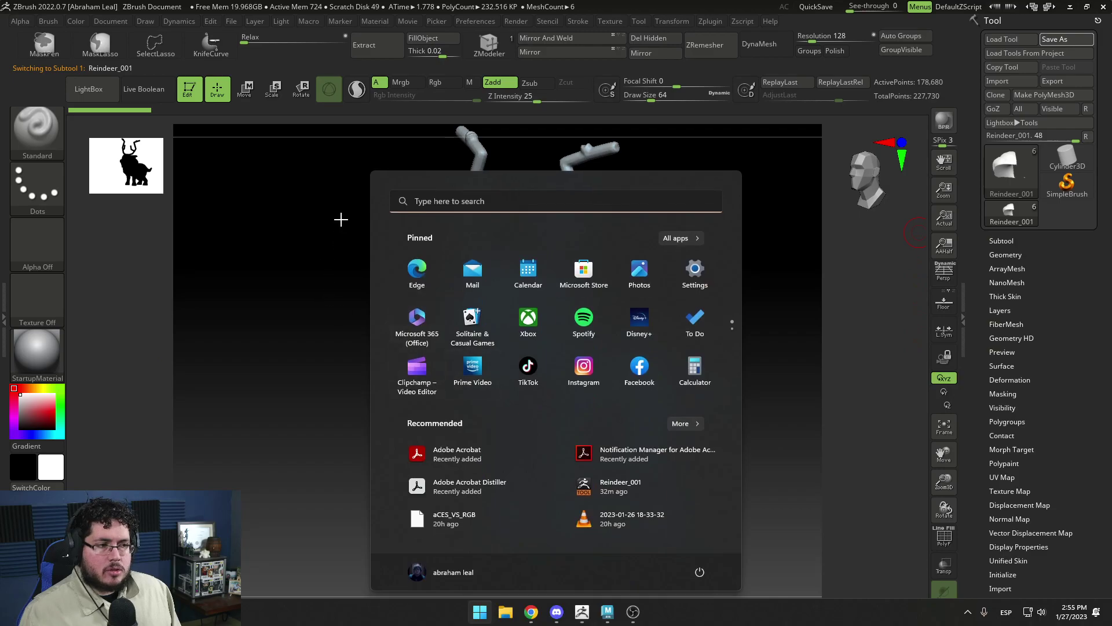
key(Escape)
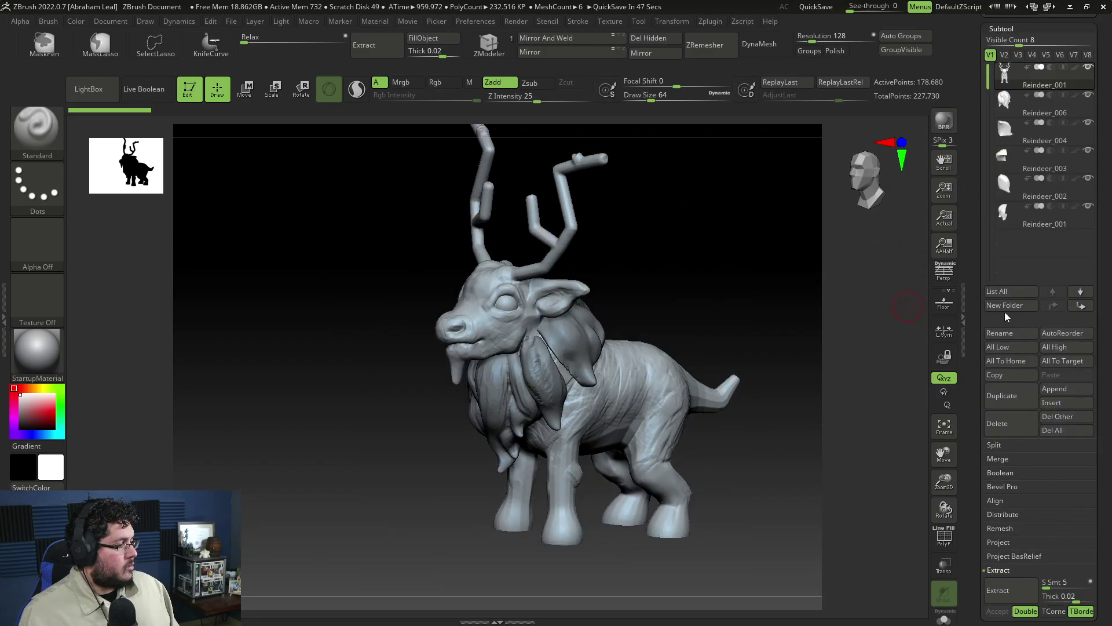
Append a Sphere3D subtool to the reindeer and make it the active subtool.
drag(775, 312, 672, 295)
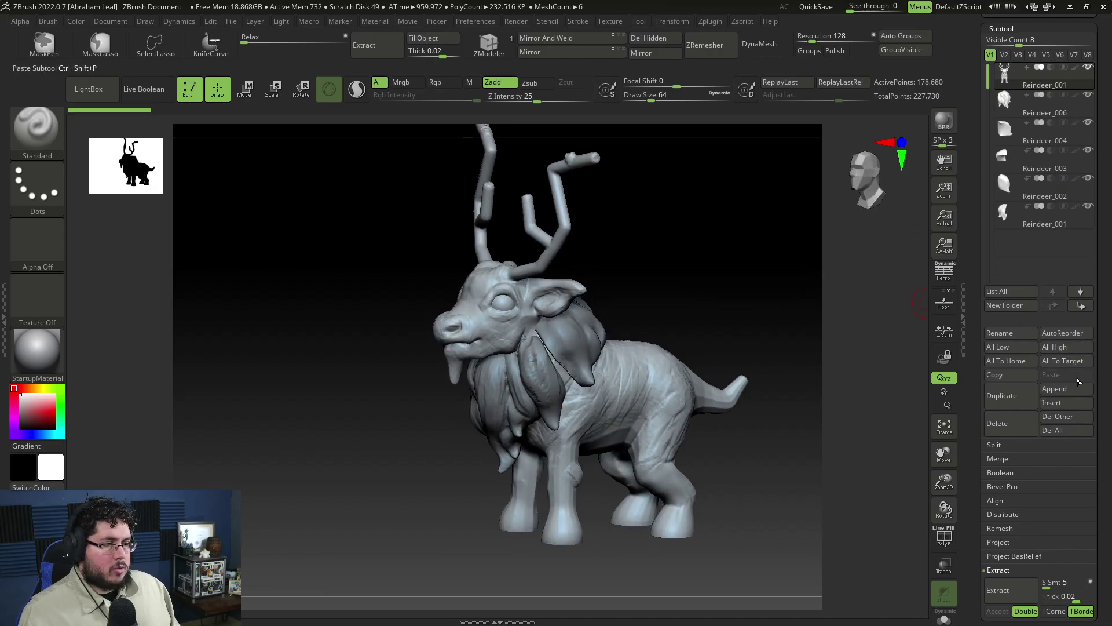
click(1075, 389)
click(1055, 389)
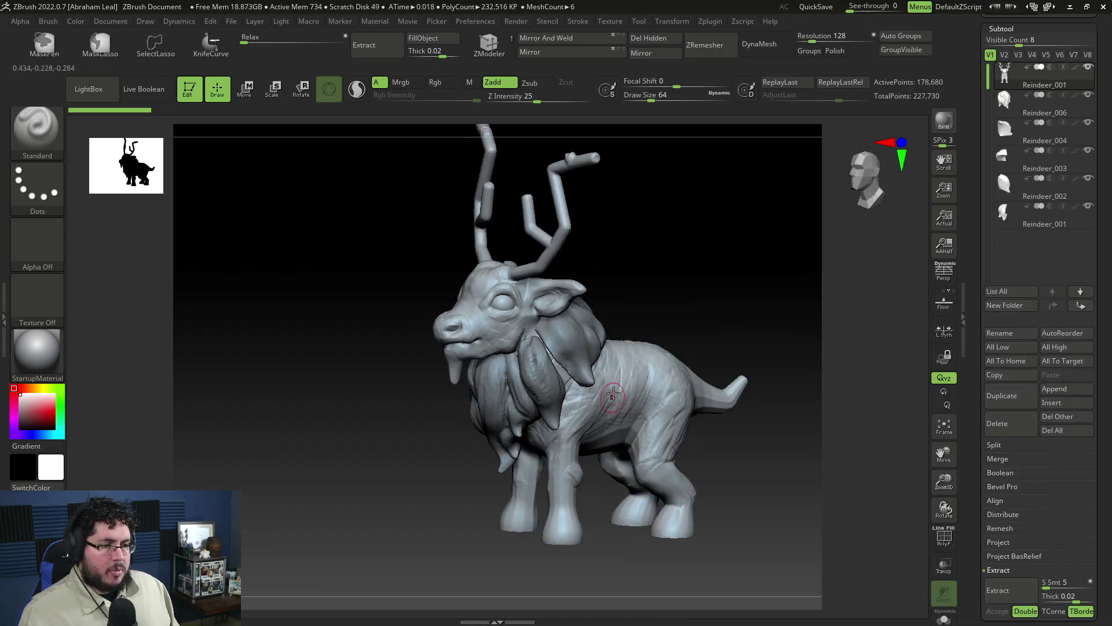
click(1066, 389)
click(663, 379)
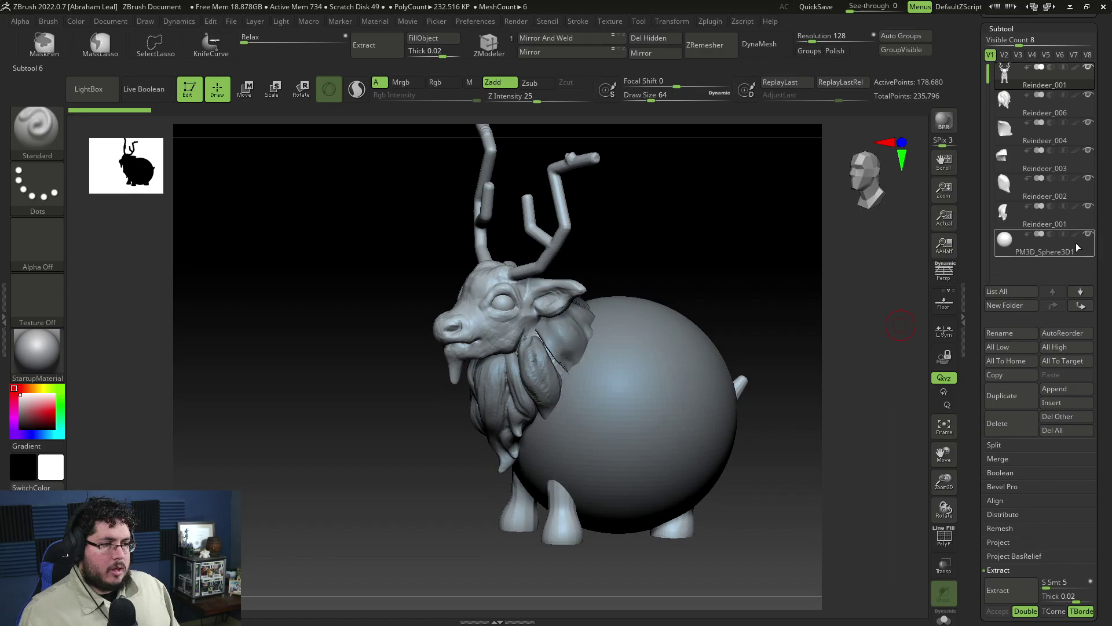
click(1006, 248)
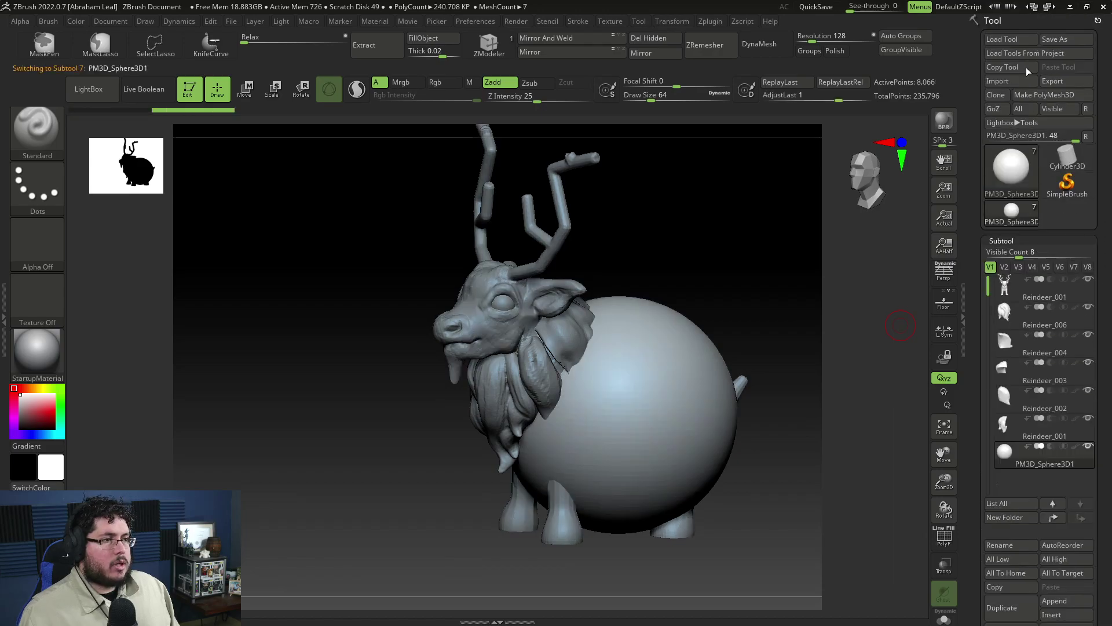
Import Horns.fbx from the Reindeer folder, accepting the default FBX import options.
click(1013, 81)
click(381, 266)
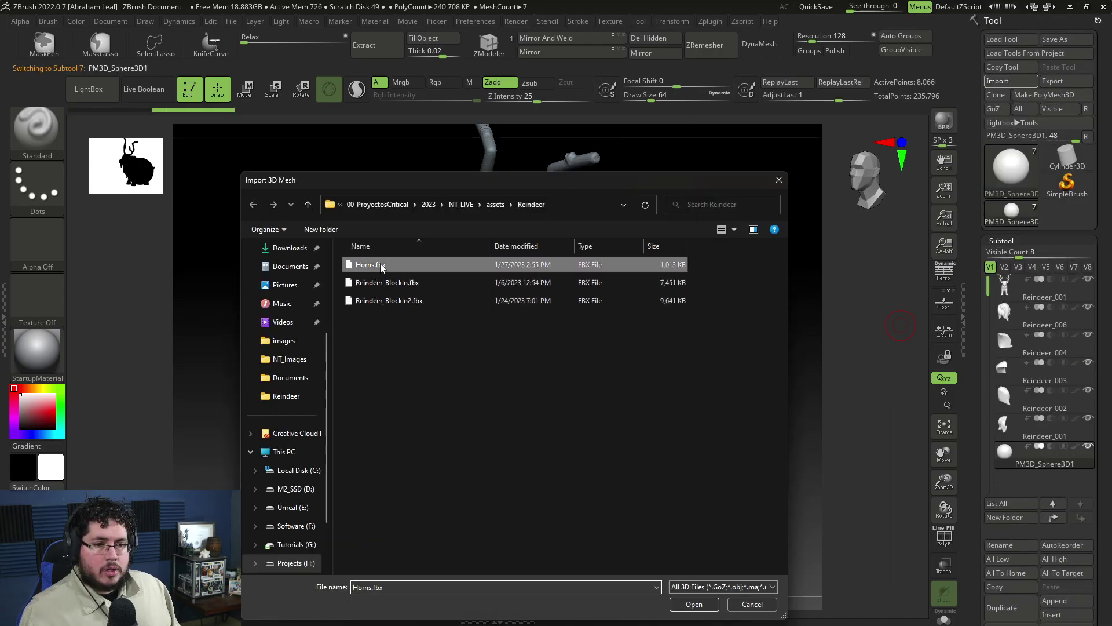
click(681, 606)
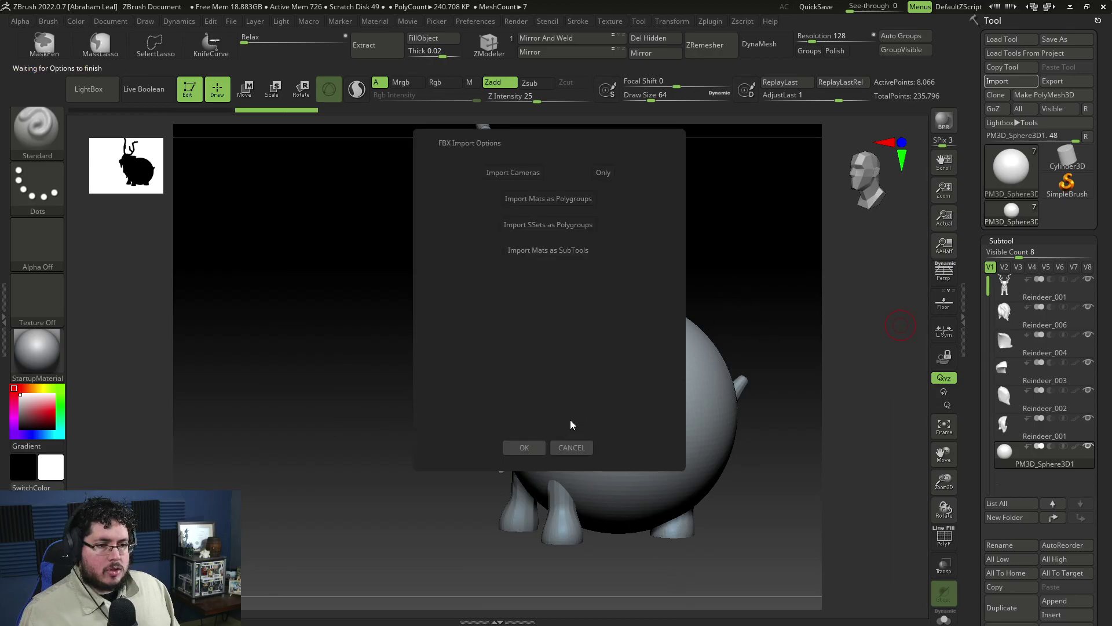
click(538, 445)
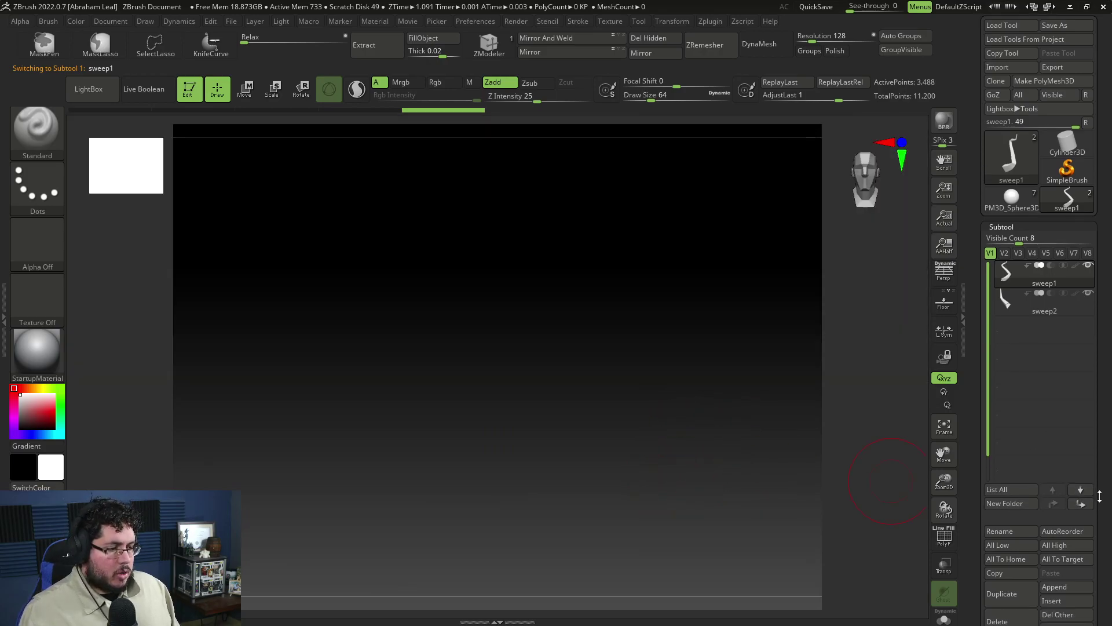
Merge the visible sweep1 and sweep2 subtools into a single tool and return to the reindeer tool.
scroll(1104, 515, down, 2)
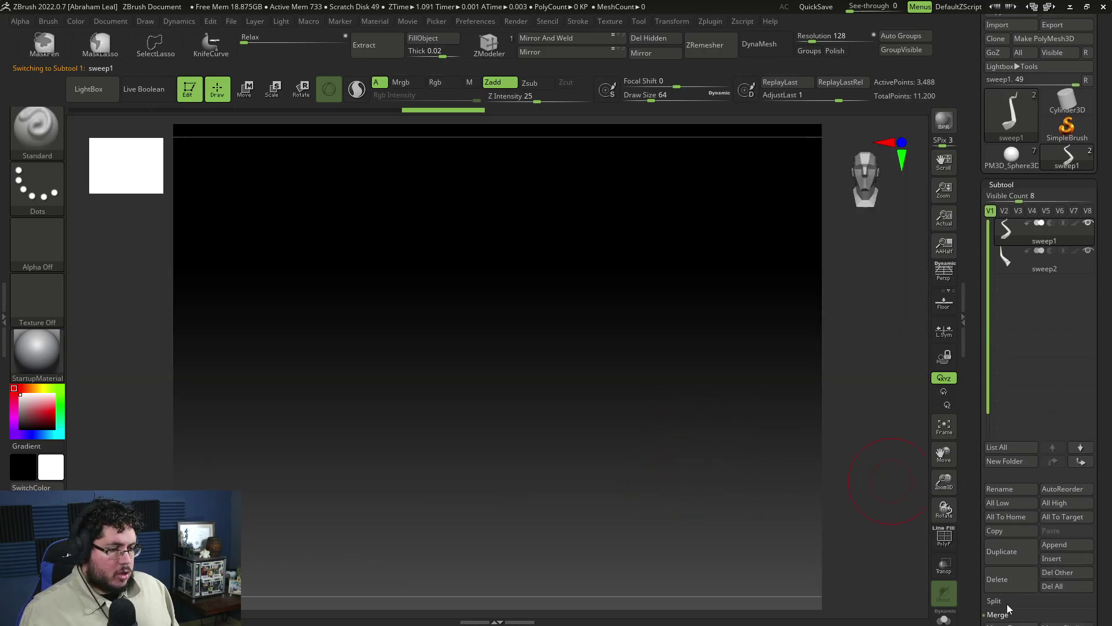
scroll(1087, 501, down, 2)
click(1008, 583)
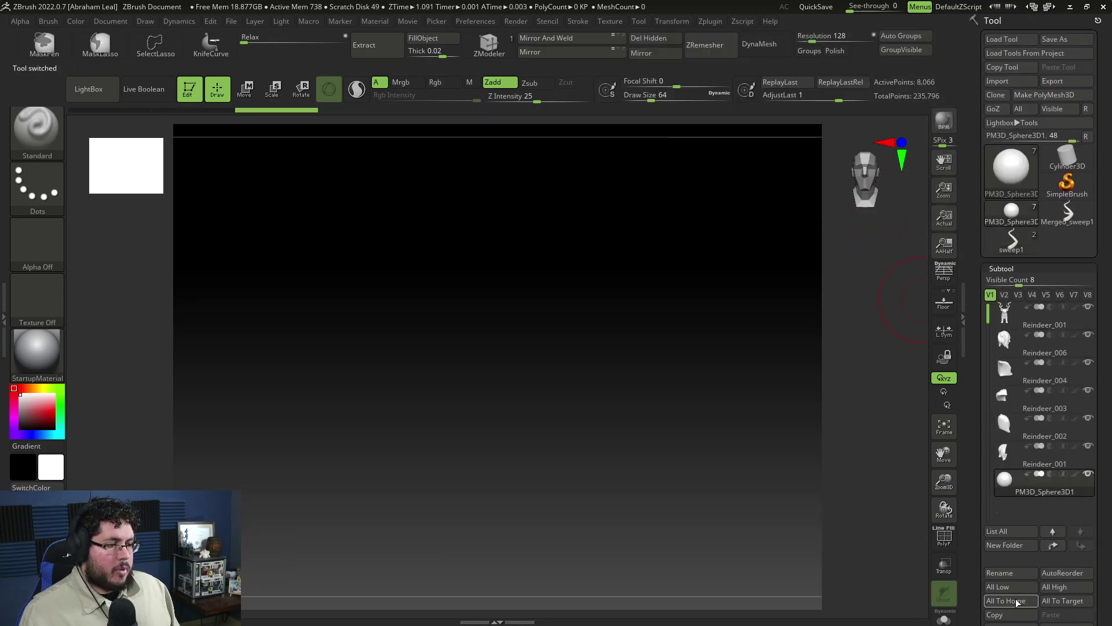
Delete the placeholder sphere subtool and append the merged antler mesh to the reindeer.
key(f)
ctrl+right_drag(632, 412, 763, 393)
drag(1099, 540, 1099, 538)
scroll(1098, 539, down, 3)
click(997, 542)
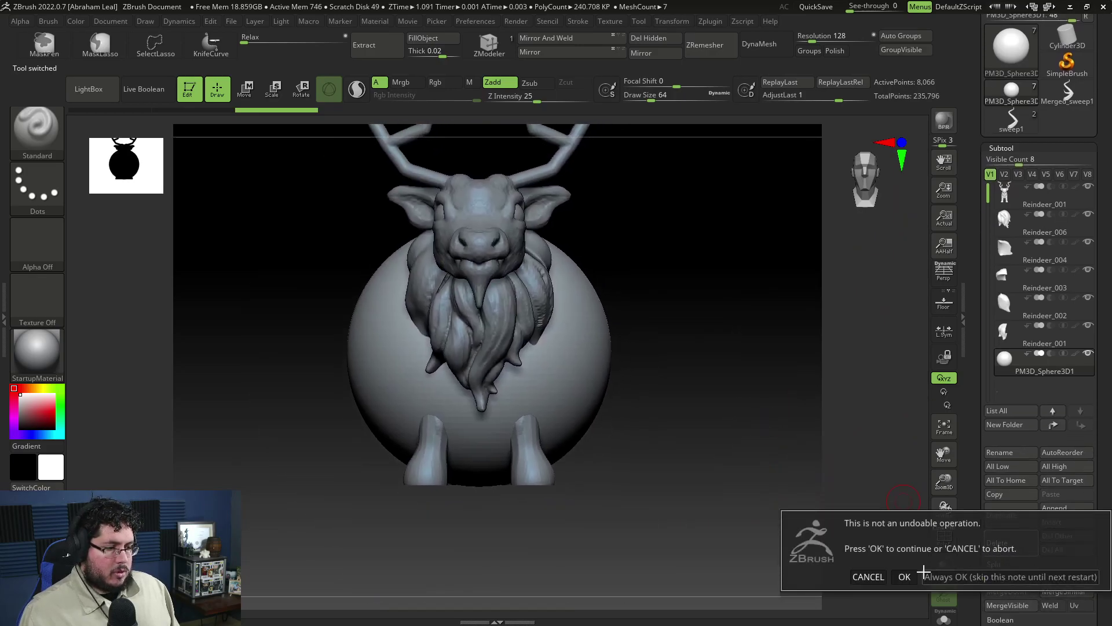
click(906, 573)
click(1054, 508)
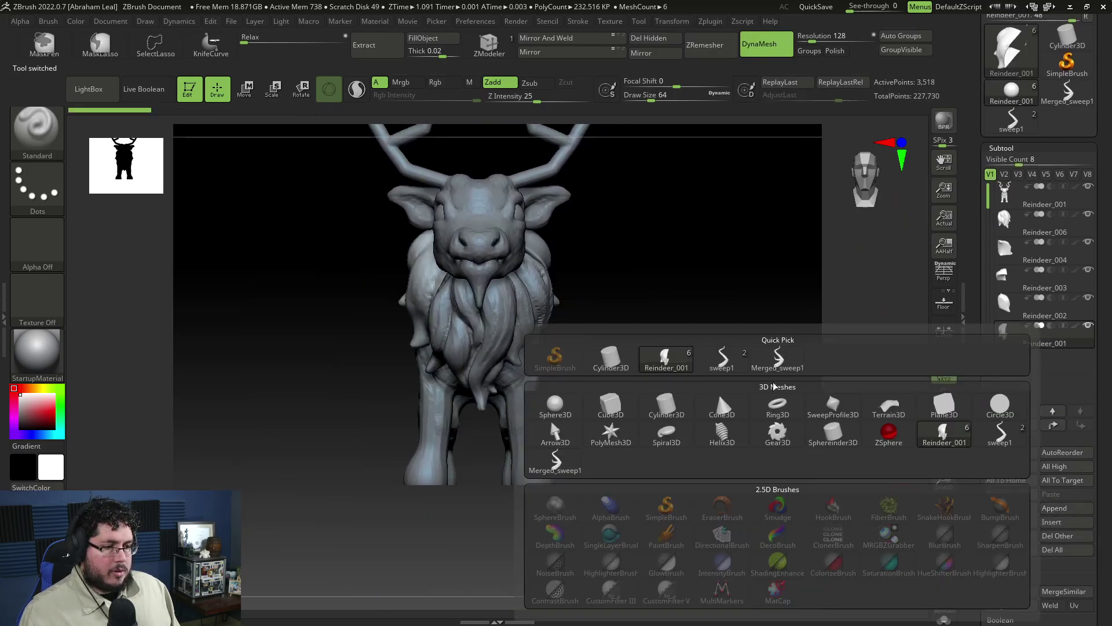
click(768, 355)
right_drag(684, 389, 664, 327)
key(w)
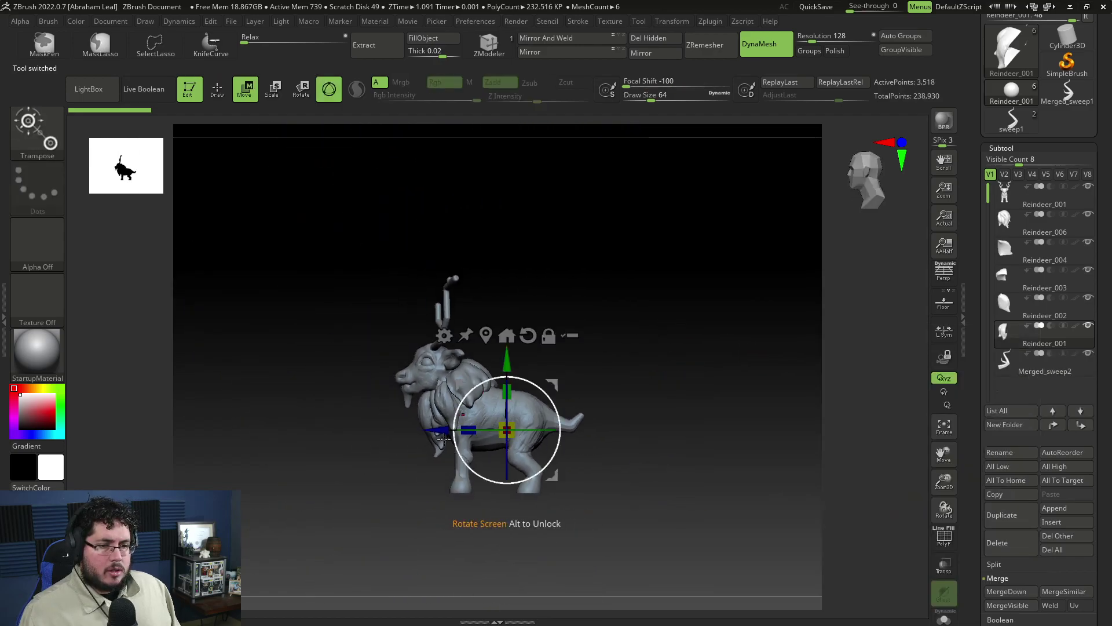
drag(438, 430, 333, 412)
key(ctrl+z)
right_drag(669, 357, 665, 393)
alt+right_drag(591, 333, 678, 320)
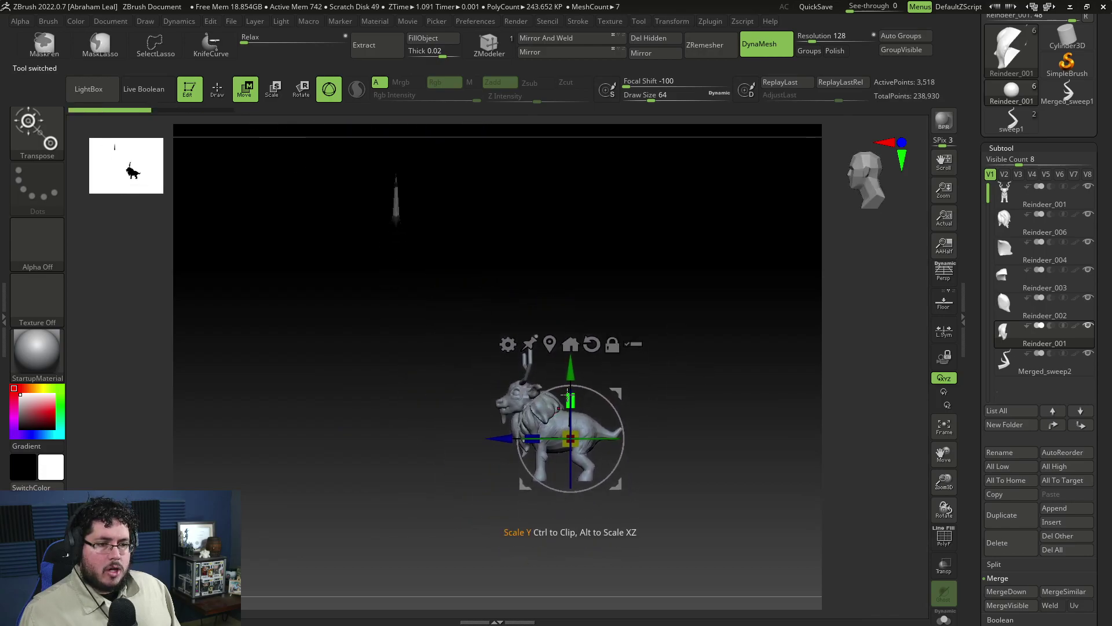
drag(570, 369, 571, 428)
key(ctrl+z)
key(ctrl+z)
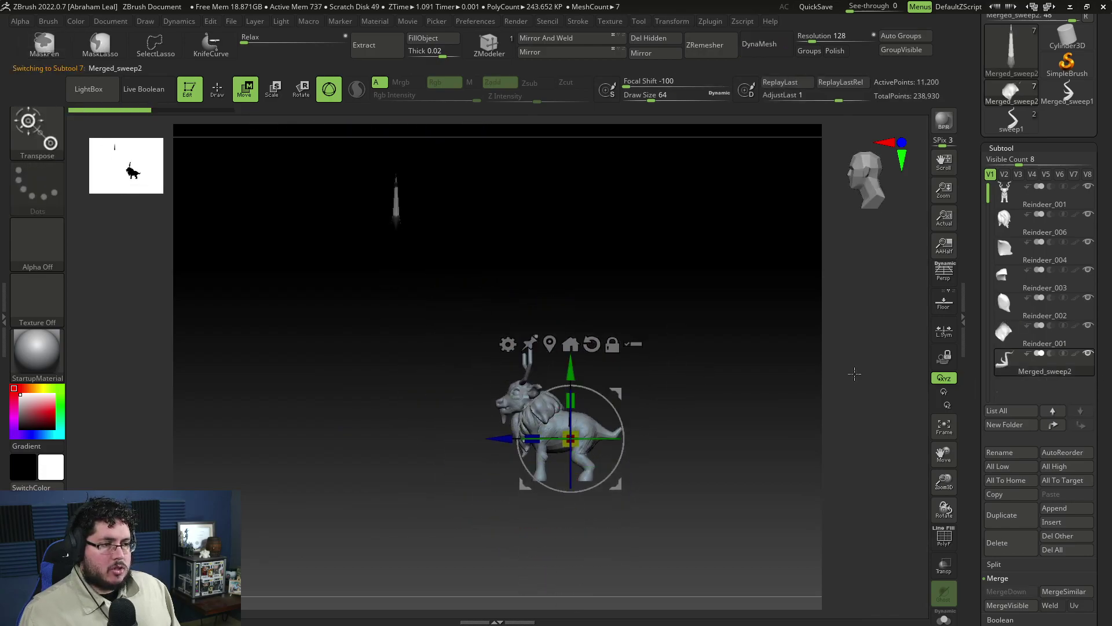
Select the appended antler subtool and move it down and across until it overlaps the old antler on the head.
drag(577, 371, 586, 534)
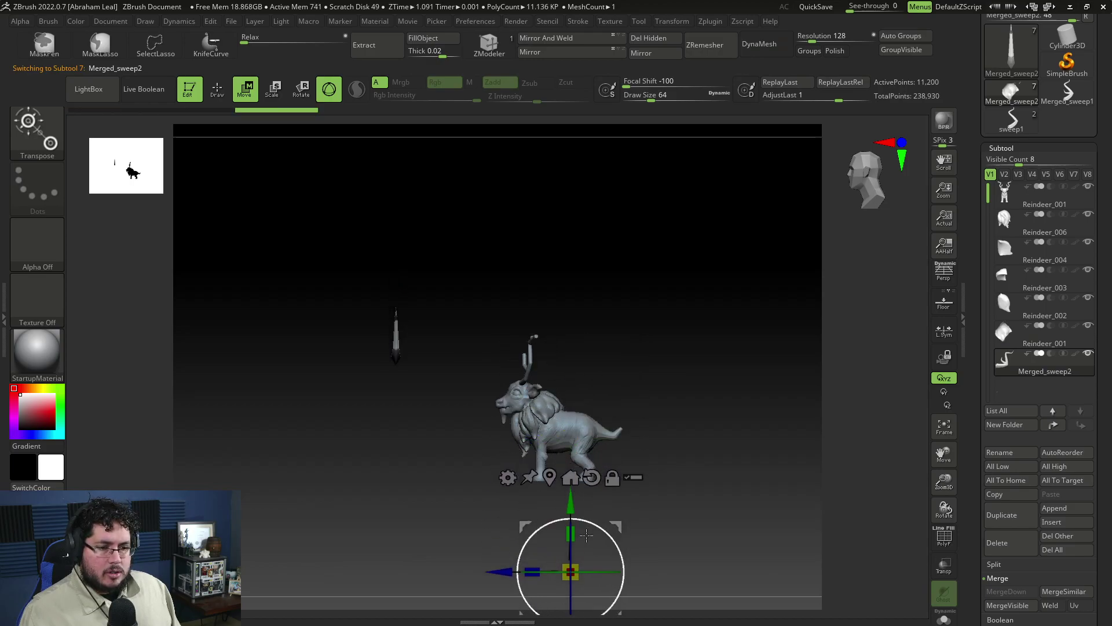
click(561, 476)
drag(334, 336, 464, 362)
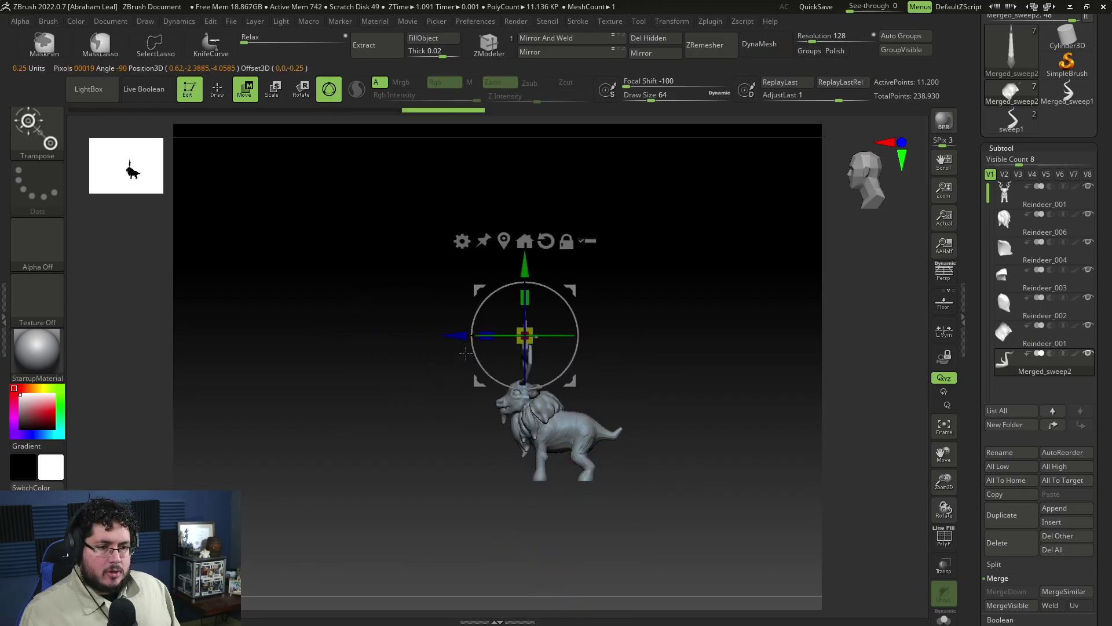
drag(520, 265, 529, 291)
ctrl+right_drag(787, 363, 654, 433)
drag(537, 293, 509, 299)
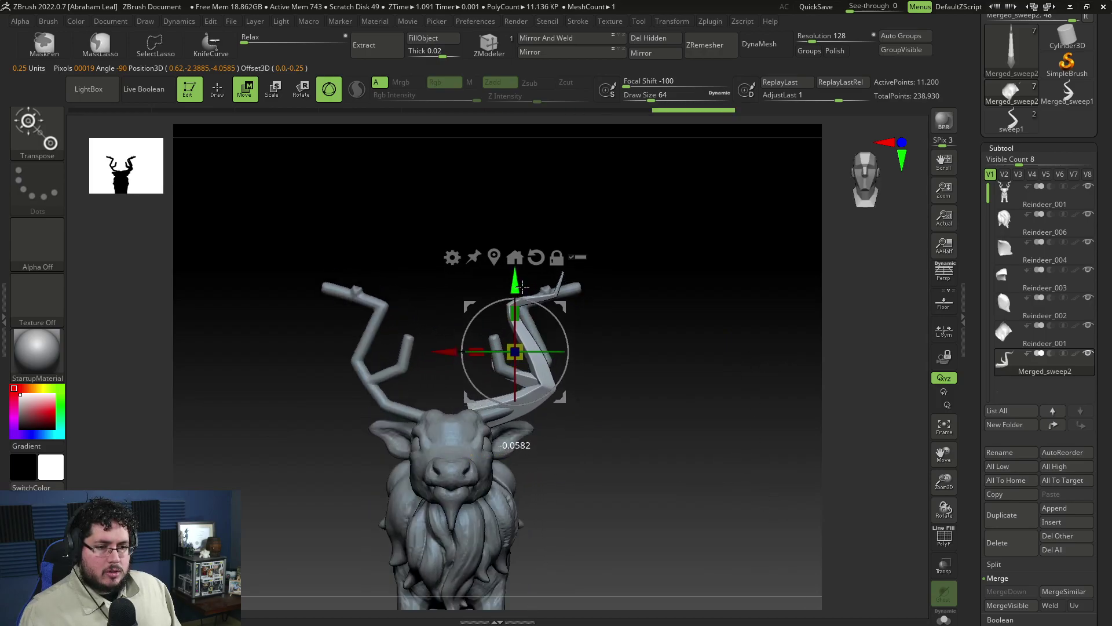
Tilt the new antler to follow the old antler's lean and shift it vertically onto the top of the head.
right_drag(699, 388, 626, 377)
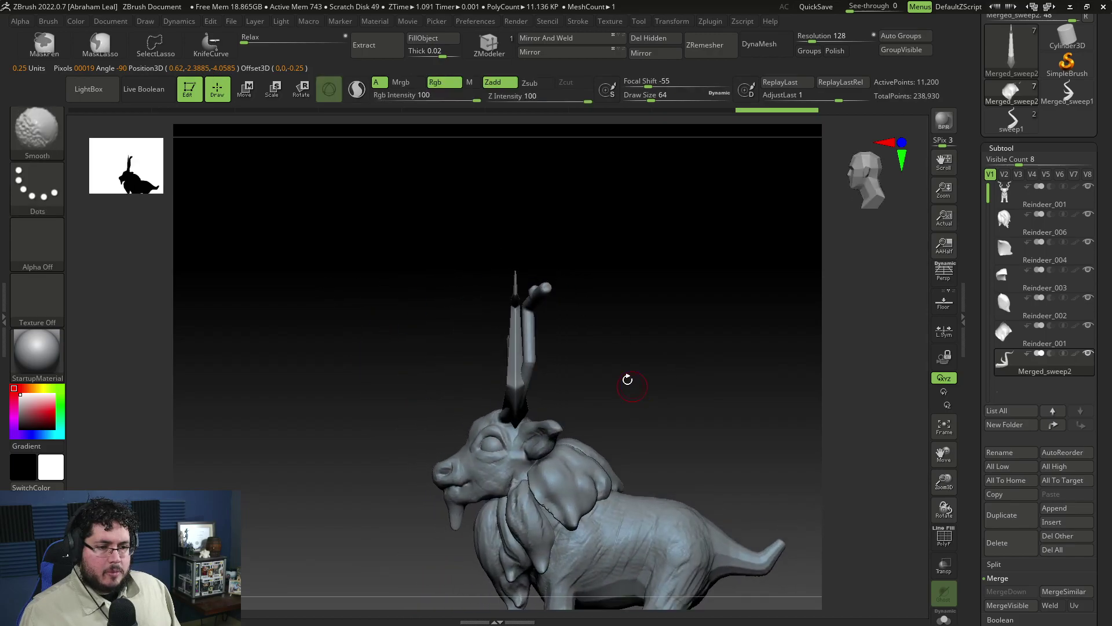
key(e)
key(w)
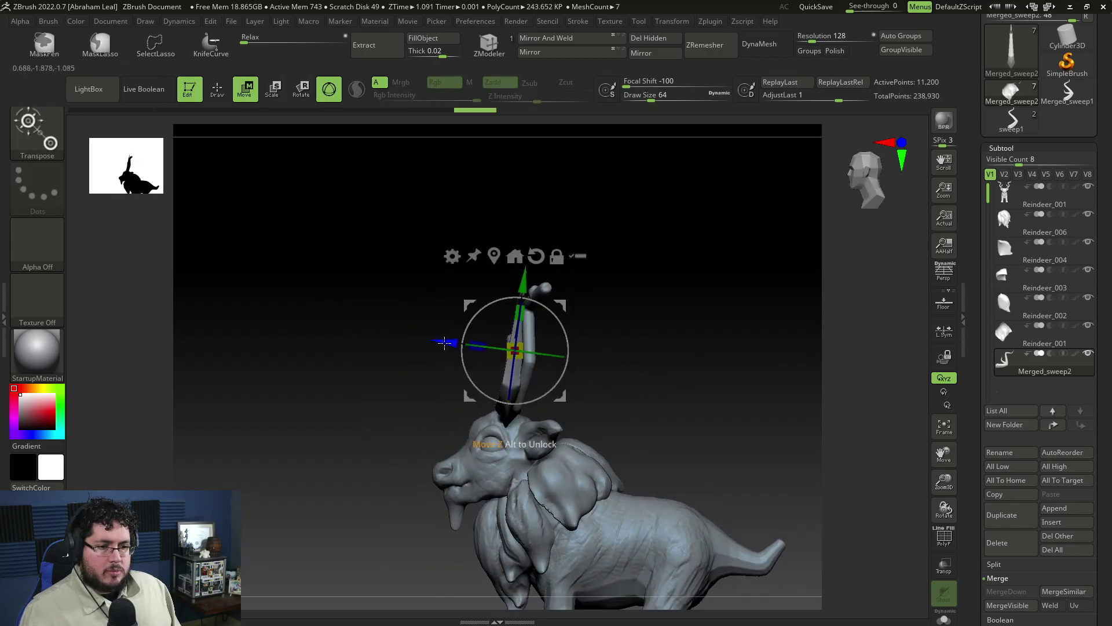
mouse_move(647, 390)
right_down()
mouse_move(678, 385)
mouse_move(671, 430)
right_up()
key(q)
key(w)
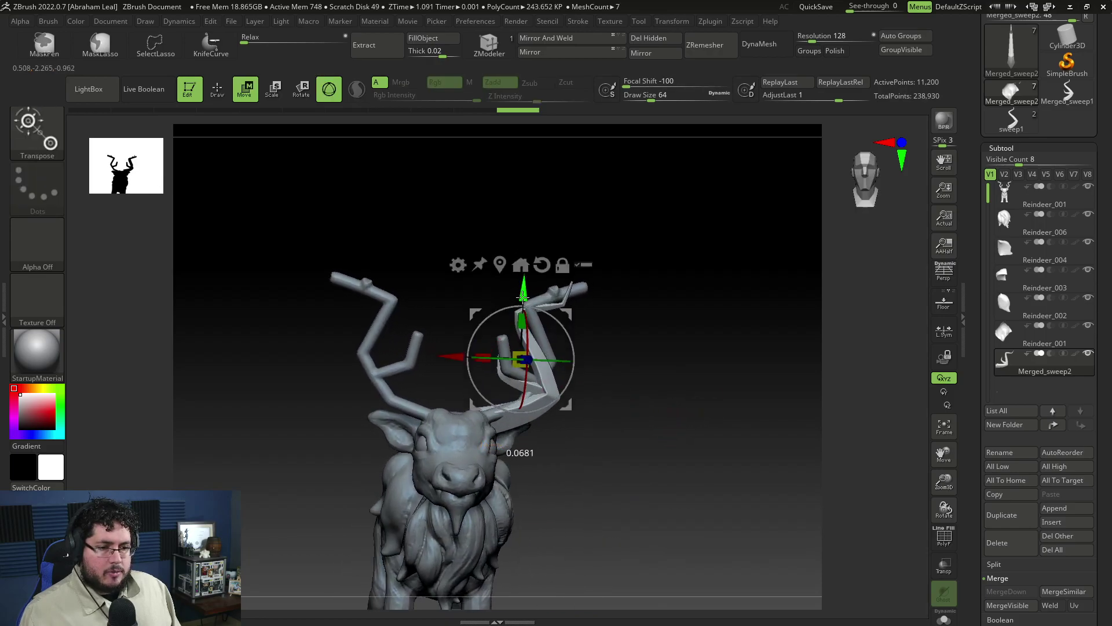
Fine-tune the new antler's angle and position so its base sits against the side of the skull.
key(q)
mouse_move(616, 331)
right_down()
mouse_move(678, 367)
mouse_move(680, 400)
right_up()
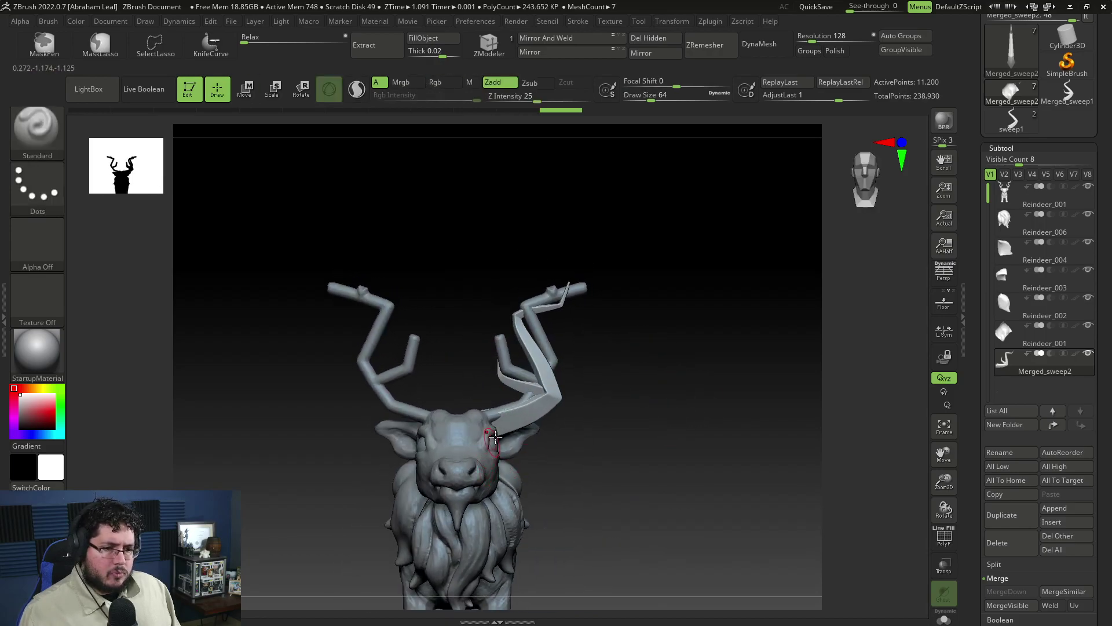
key(r)
key(w)
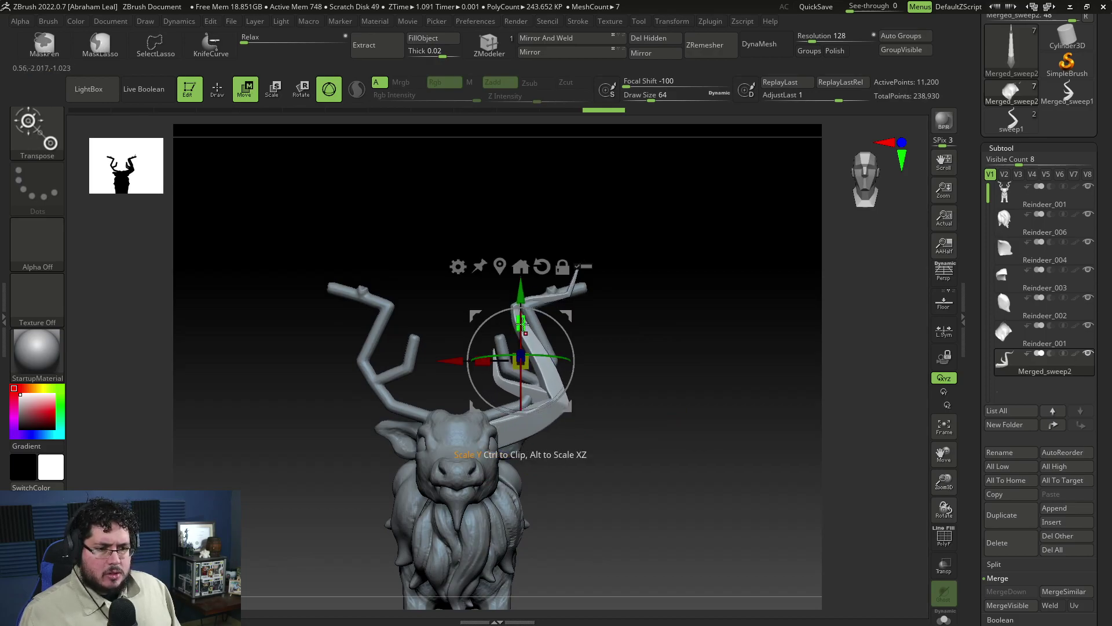
key(q)
mouse_move(624, 363)
right_down()
mouse_move(646, 400)
mouse_move(631, 415)
mouse_move(672, 397)
right_up()
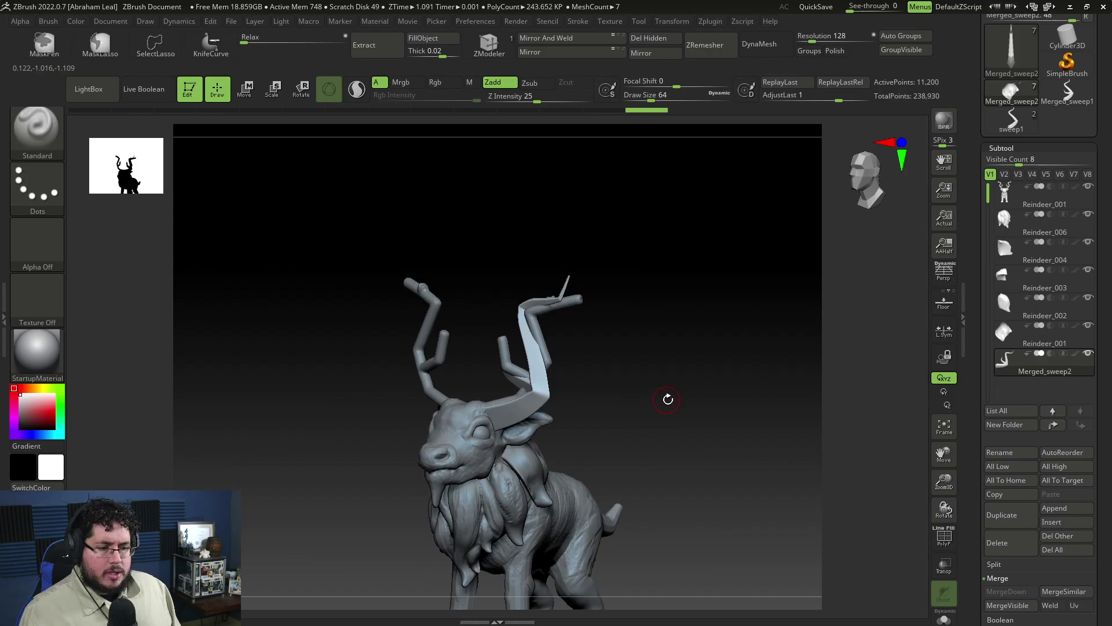
Isolate the reindeer body subtool in Solo mode and choose the SelectLasso brush.
alt+click(577, 492)
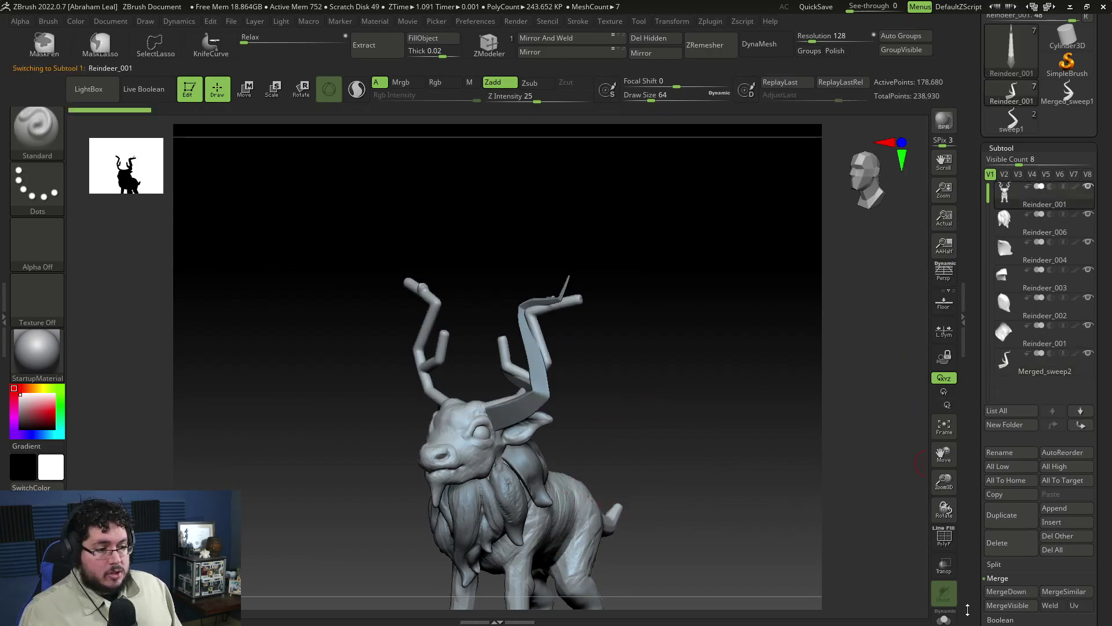
click(946, 618)
right_drag(640, 490, 623, 318)
ctrl+shift+click(37, 128)
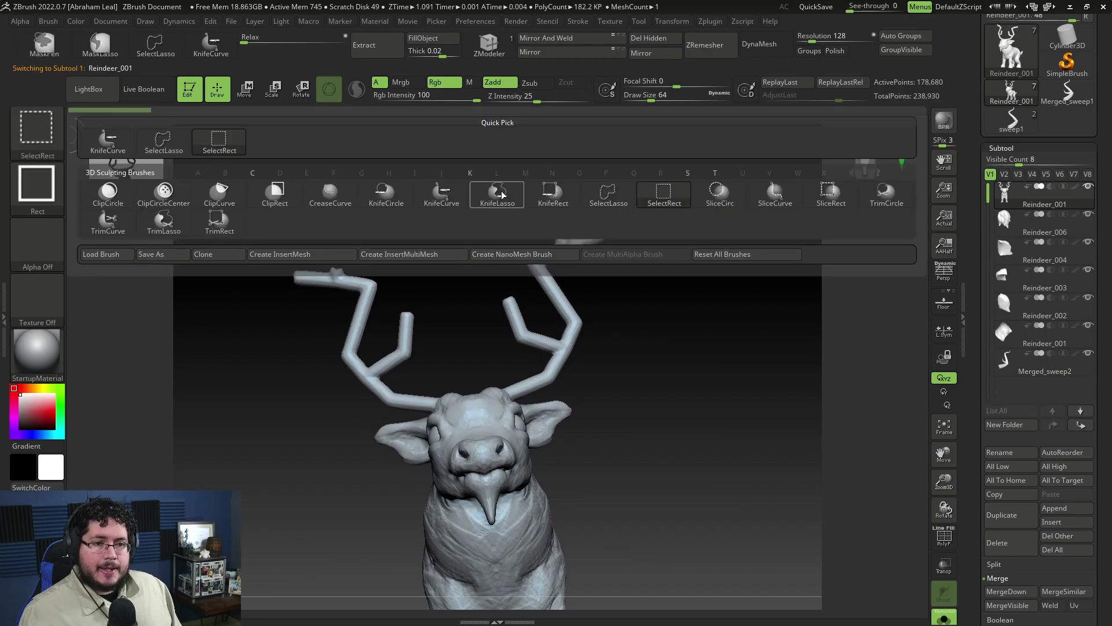
click(604, 193)
Lasso-hide the old antlers on the body mesh and delete the hidden geometry.
mouse_move(687, 202)
ctrl+shift+mouse_down()
mouse_move(496, 193)
mouse_move(525, 354)
ctrl+shift+mouse_up()
mouse_move(609, 337)
mouse_down()
mouse_move(551, 307)
mouse_move(475, 347)
mouse_move(492, 396)
mouse_up()
drag(541, 347, 487, 288)
mouse_move(448, 250)
ctrl+shift+mouse_down()
mouse_move(241, 261)
mouse_move(375, 415)
mouse_move(447, 409)
mouse_move(418, 421)
mouse_move(437, 363)
mouse_move(579, 293)
mouse_move(686, 325)
mouse_move(655, 271)
ctrl+shift+mouse_up()
click(644, 37)
drag(539, 241, 621, 256)
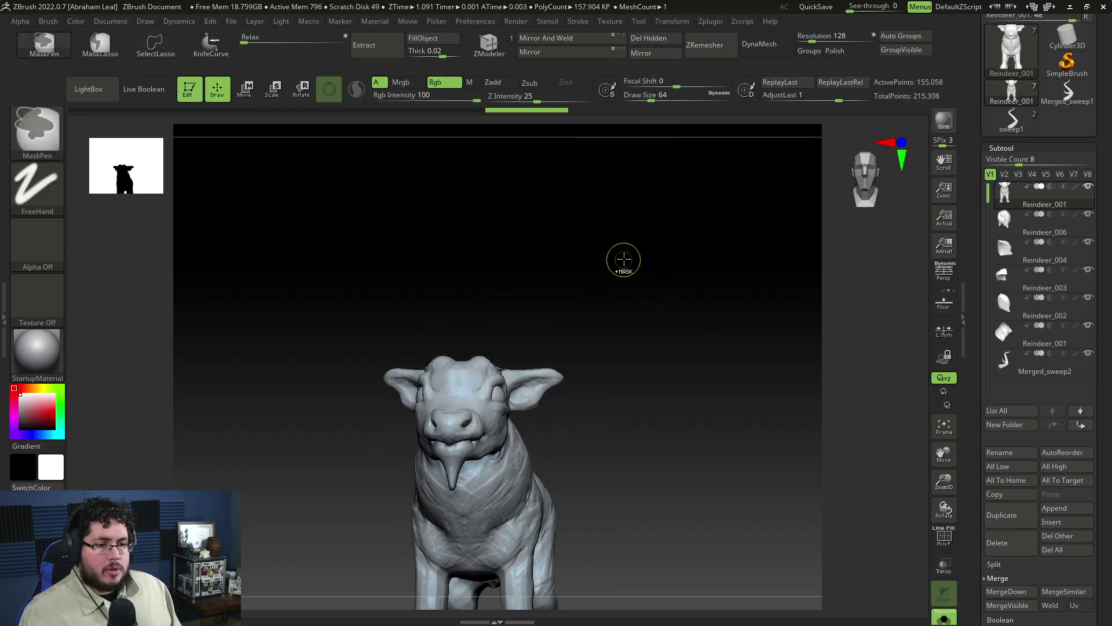
DynaMesh the body at resolution 304 to close the holes left by the old antlers.
drag(675, 346, 757, 373)
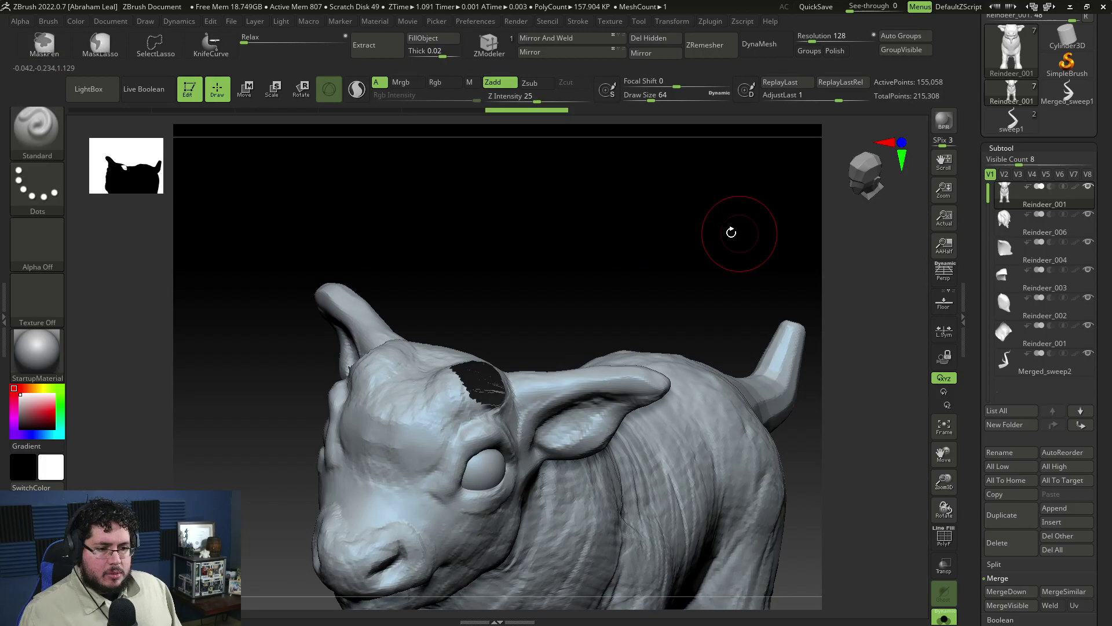
drag(677, 164, 707, 129)
click(838, 35)
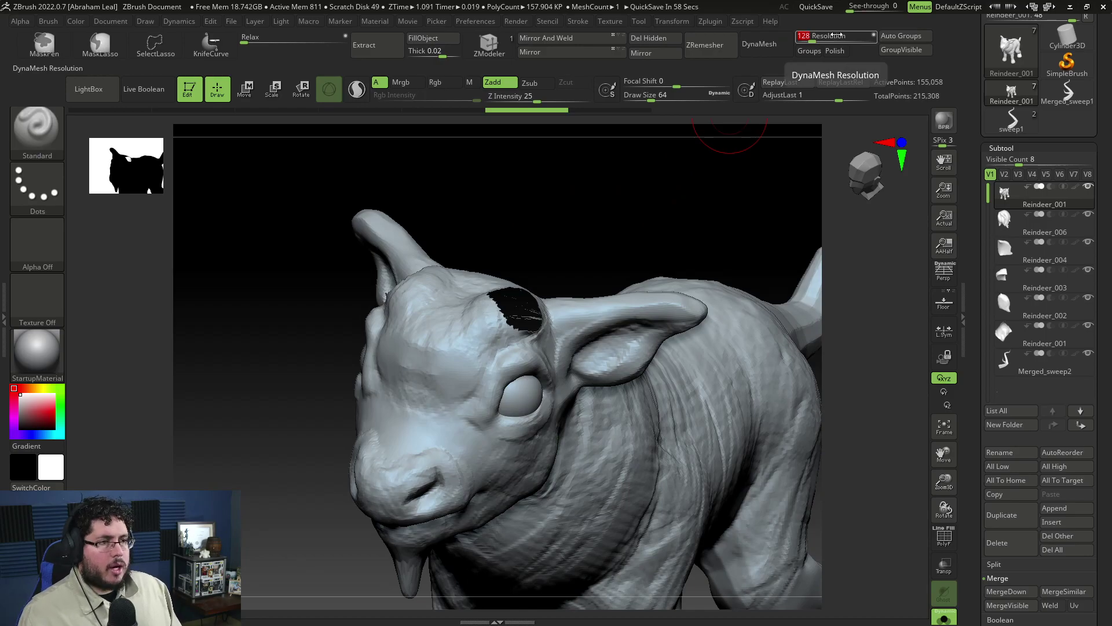
click(759, 43)
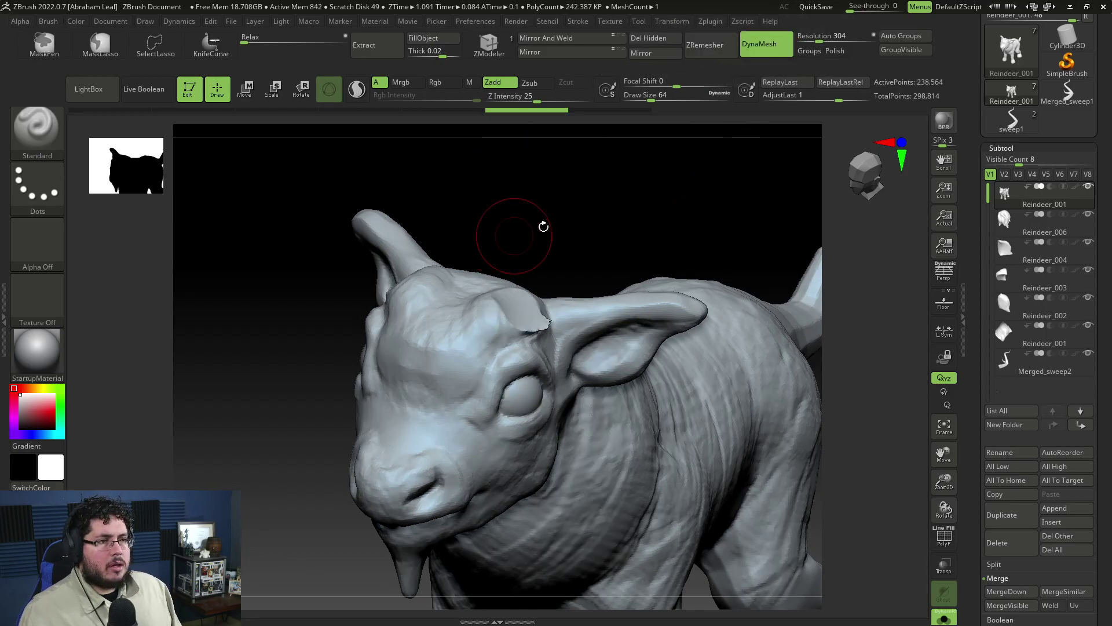
Flatten the cut antler stumps on the head with TrimDynamic at a draw size of about 46, and leave Solo mode.
mouse_move(541, 223)
mouse_down()
mouse_move(489, 236)
mouse_move(501, 327)
mouse_move(459, 310)
mouse_move(498, 295)
mouse_up()
key(b)
key(t)
key(d)
key(space)
click(487, 313)
mouse_move(539, 250)
mouse_down()
mouse_move(579, 241)
mouse_move(577, 220)
mouse_move(823, 307)
mouse_up()
drag(552, 270, 393, 320)
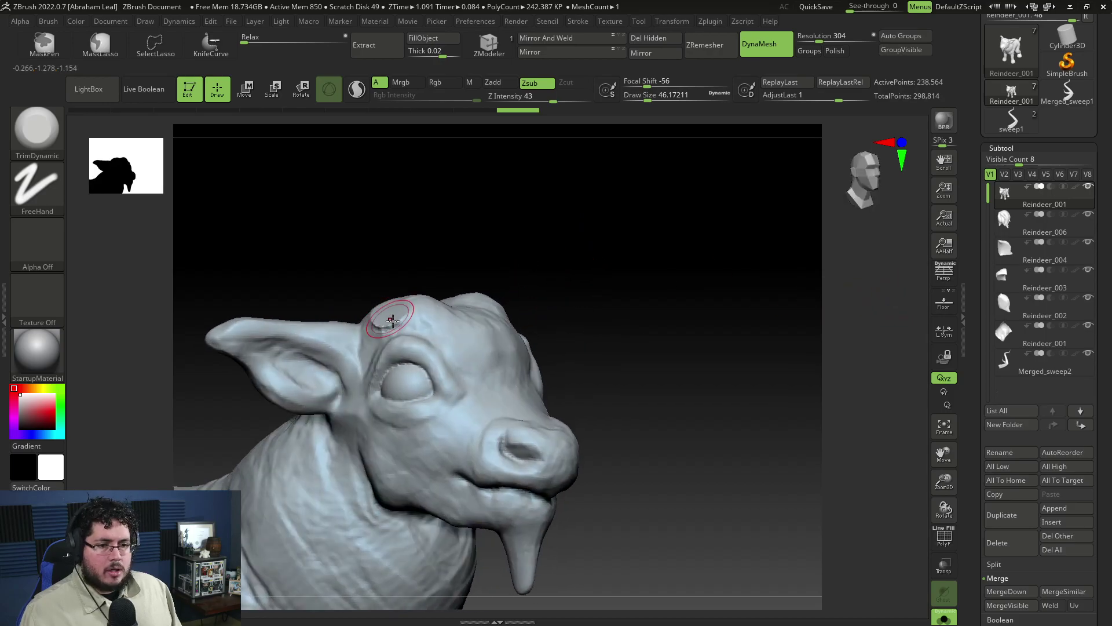
drag(487, 255, 918, 332)
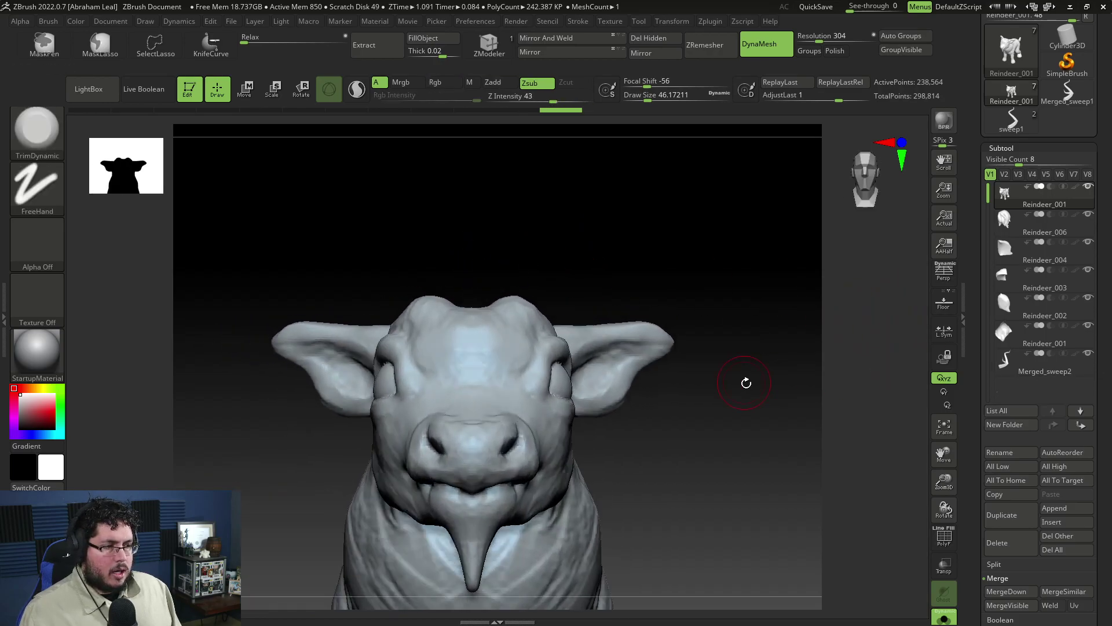
alt+drag(746, 383, 712, 330)
click(939, 617)
alt+drag(666, 428, 631, 397)
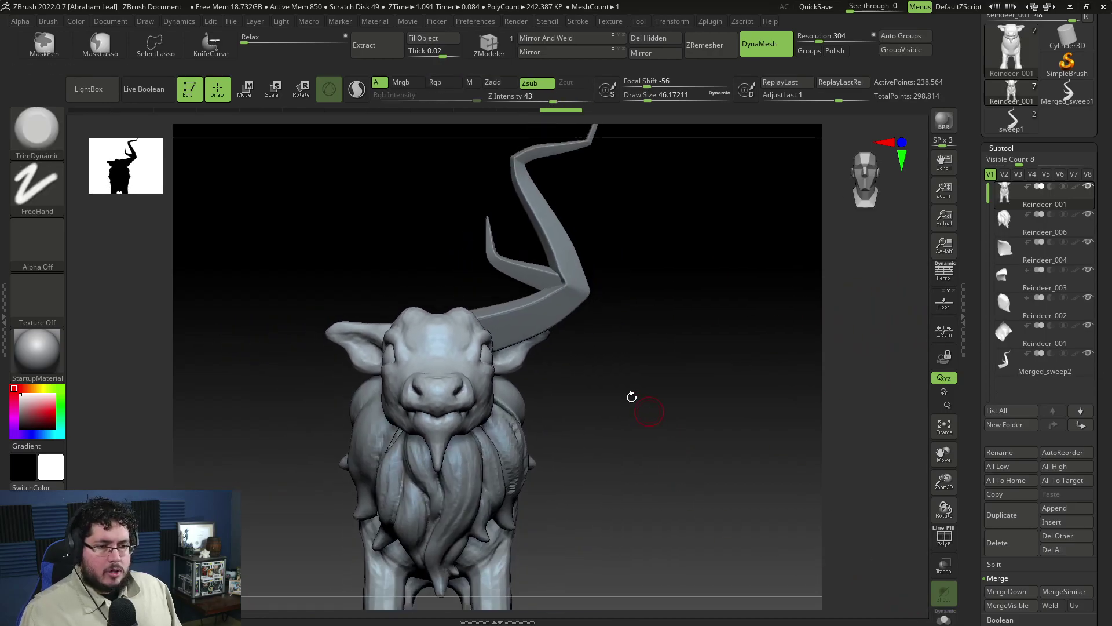
Mirror the new antler across the X axis with SubTool Master, merging both sides into one subtool.
alt+click(528, 317)
drag(660, 341, 573, 357)
alt+drag(648, 266, 742, 302)
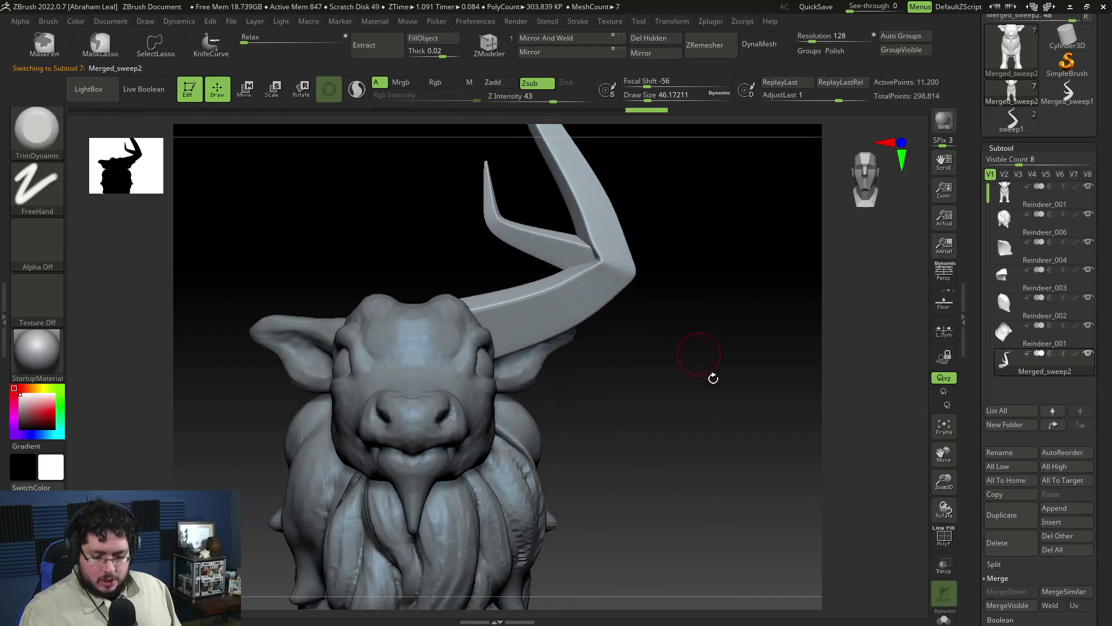
click(709, 24)
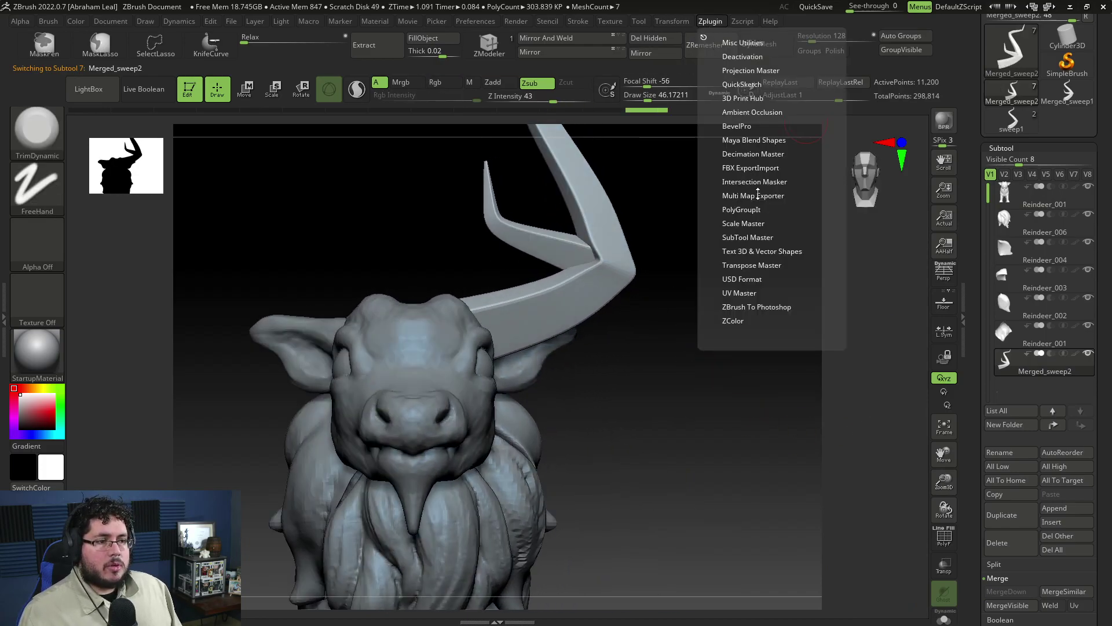
click(753, 234)
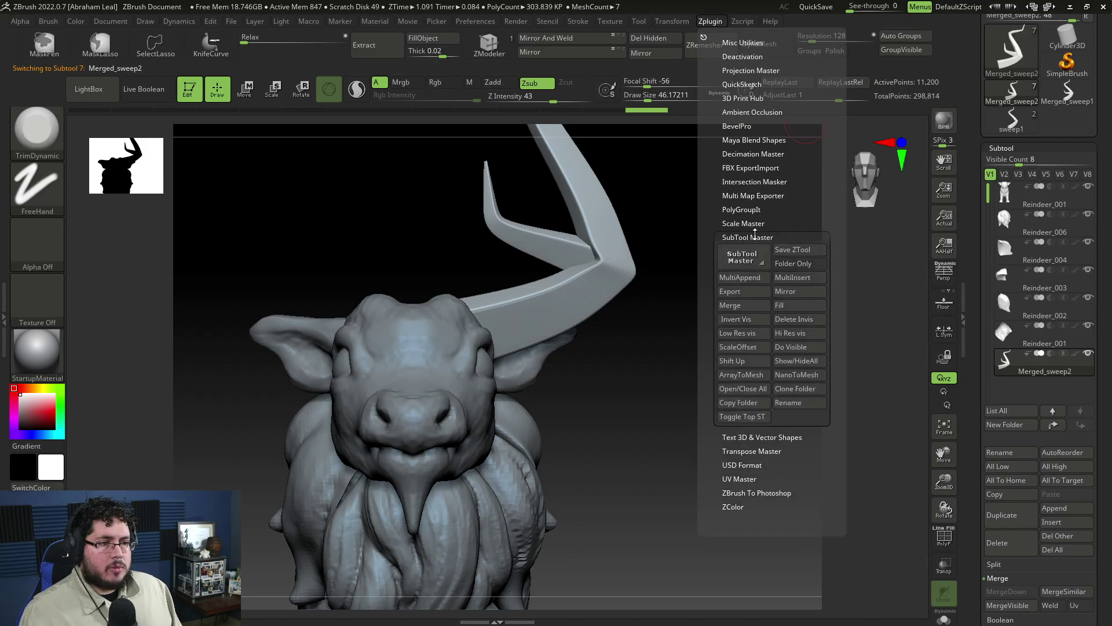
click(778, 292)
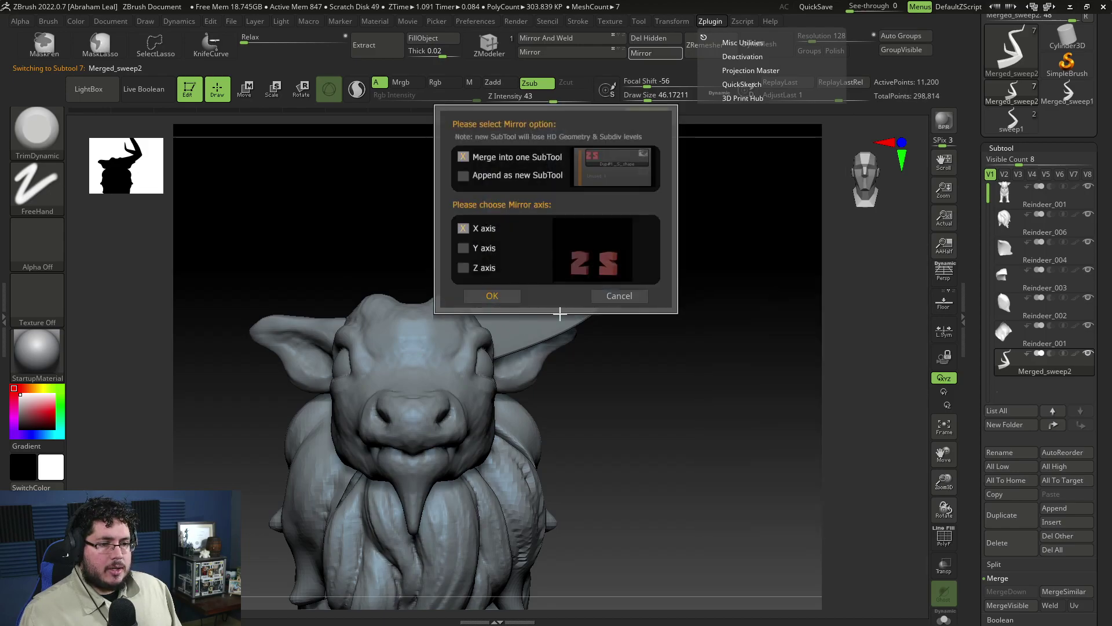
click(502, 299)
Move, rotate and scale the mirrored antler pair so that its bases sit on top of the reindeer's head.
alt+drag(676, 382, 631, 350)
key(w)
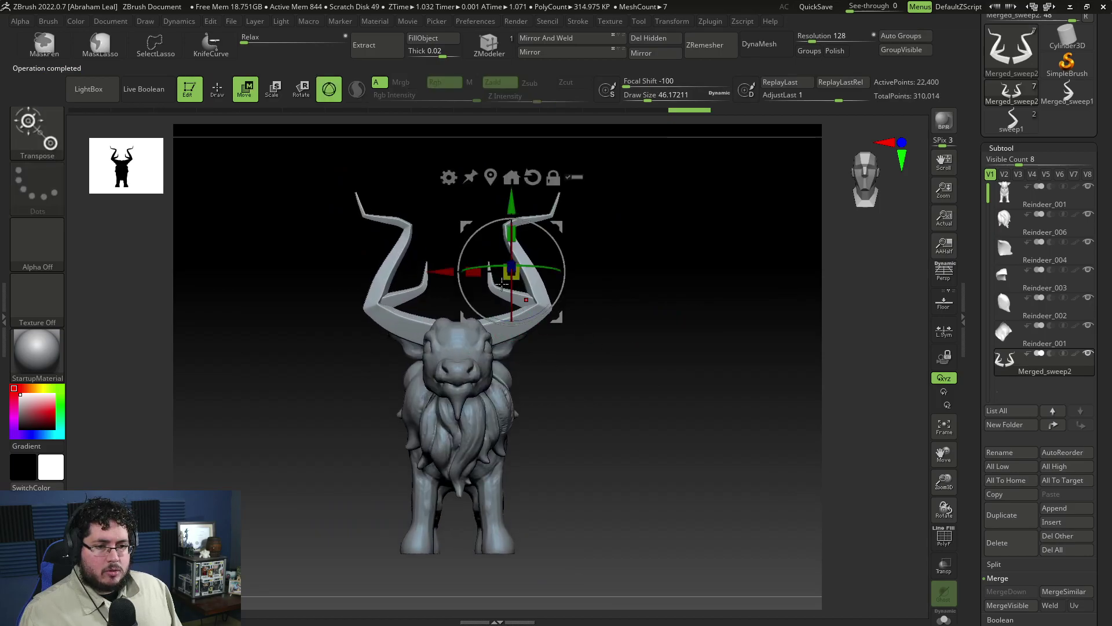
alt+drag(445, 271, 408, 271)
alt+drag(474, 204, 482, 237)
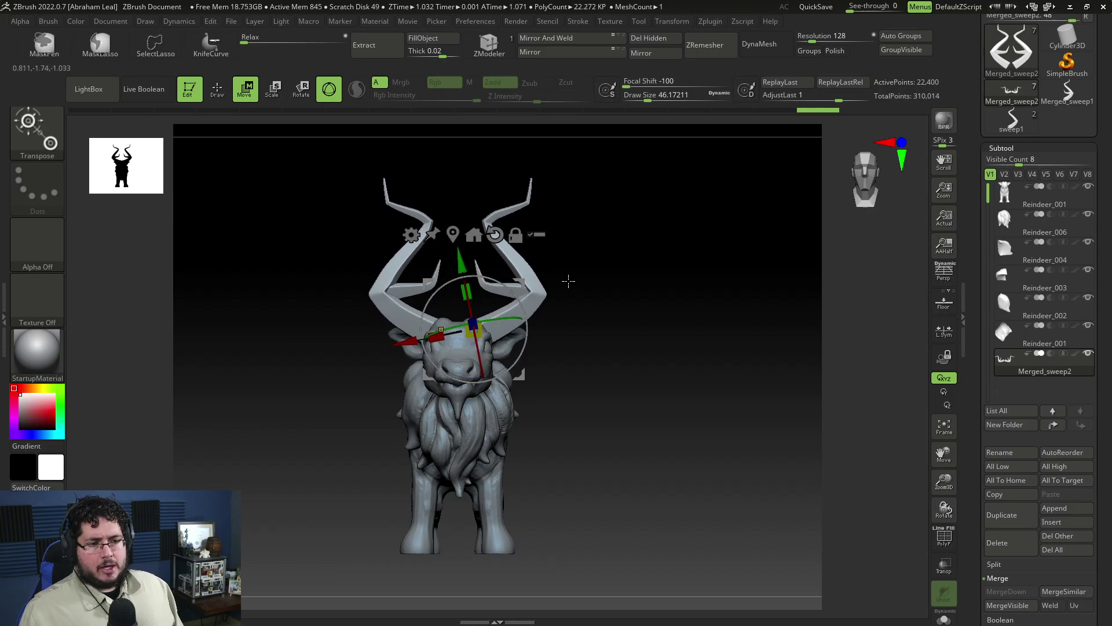
drag(568, 281, 557, 359)
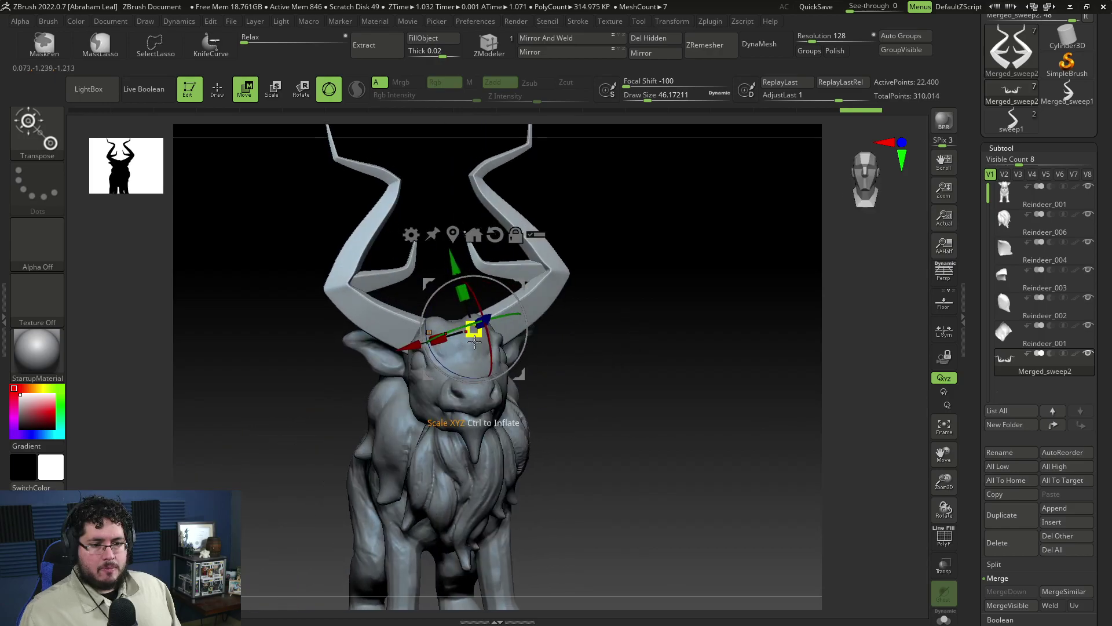
drag(474, 340, 473, 330)
drag(585, 293, 497, 290)
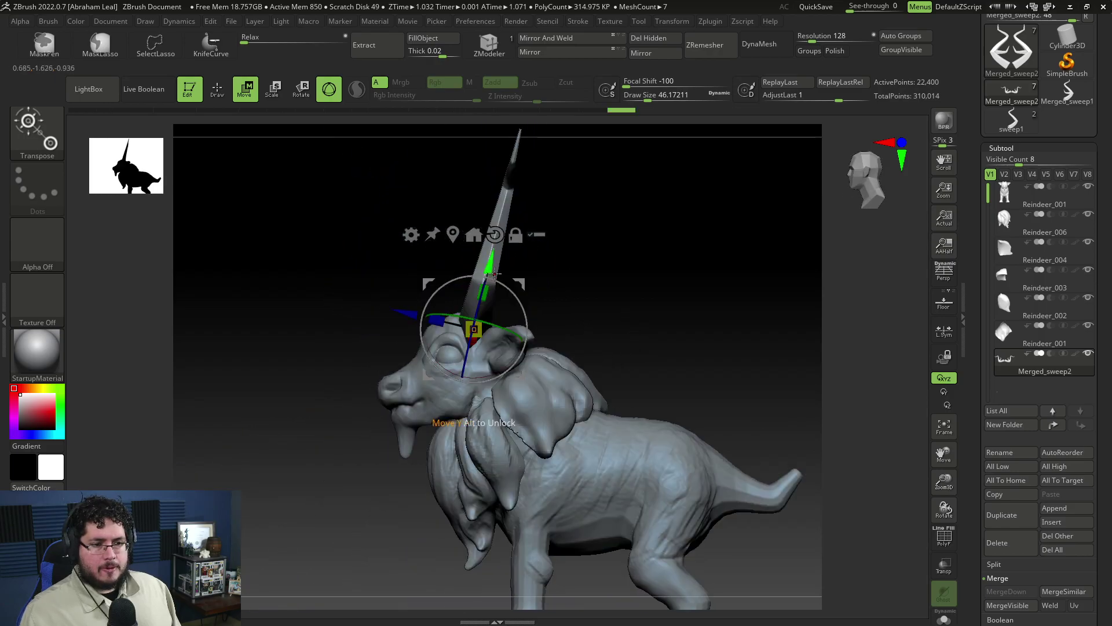
Return to draw mode with a draw size of about 12 and subdivide the antler mesh once.
key(q)
mouse_move(591, 285)
mouse_down()
mouse_move(698, 322)
mouse_move(582, 391)
mouse_up()
key(space)
drag(635, 324, 619, 327)
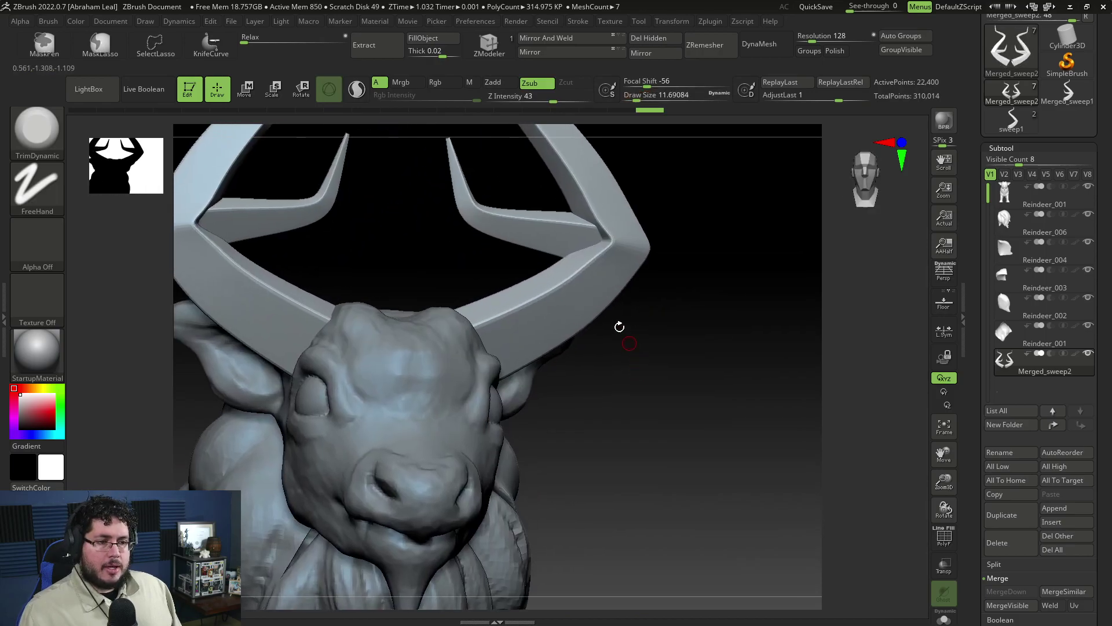
mouse_move(699, 272)
mouse_down()
mouse_move(698, 316)
mouse_move(700, 253)
mouse_move(713, 281)
mouse_up()
key(ctrl)
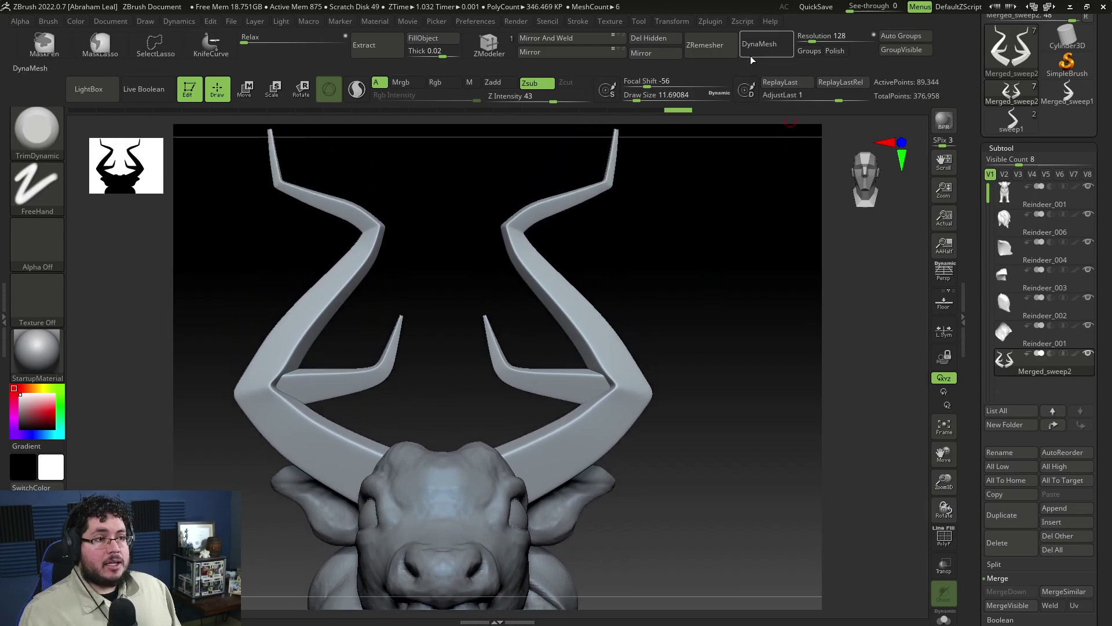
Try to DynaMesh the antlers at resolution 128 without freezing the subdivision levels.
click(753, 47)
click(706, 75)
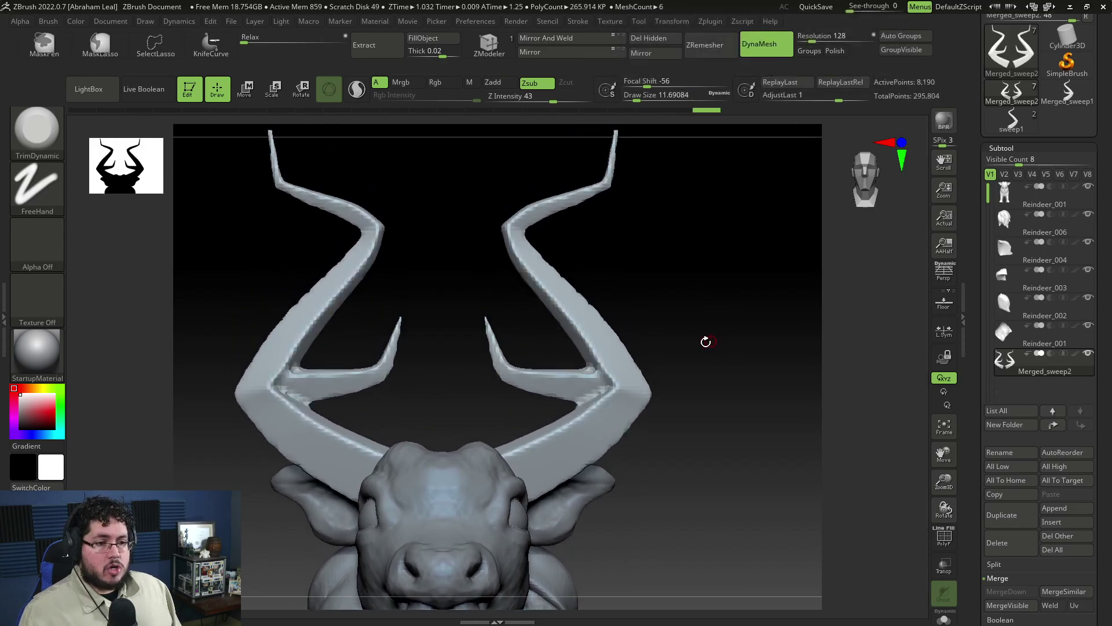
drag(705, 340, 669, 353)
key(ctrl+z)
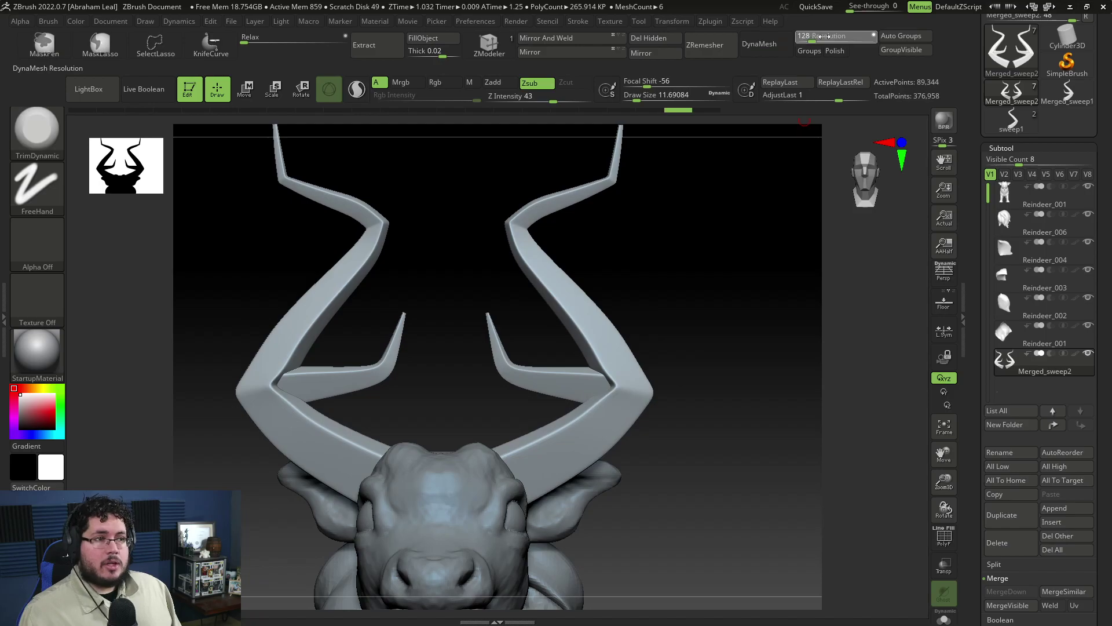
DynaMesh the antlers at resolution 504 without freezing the subdivision levels.
click(759, 44)
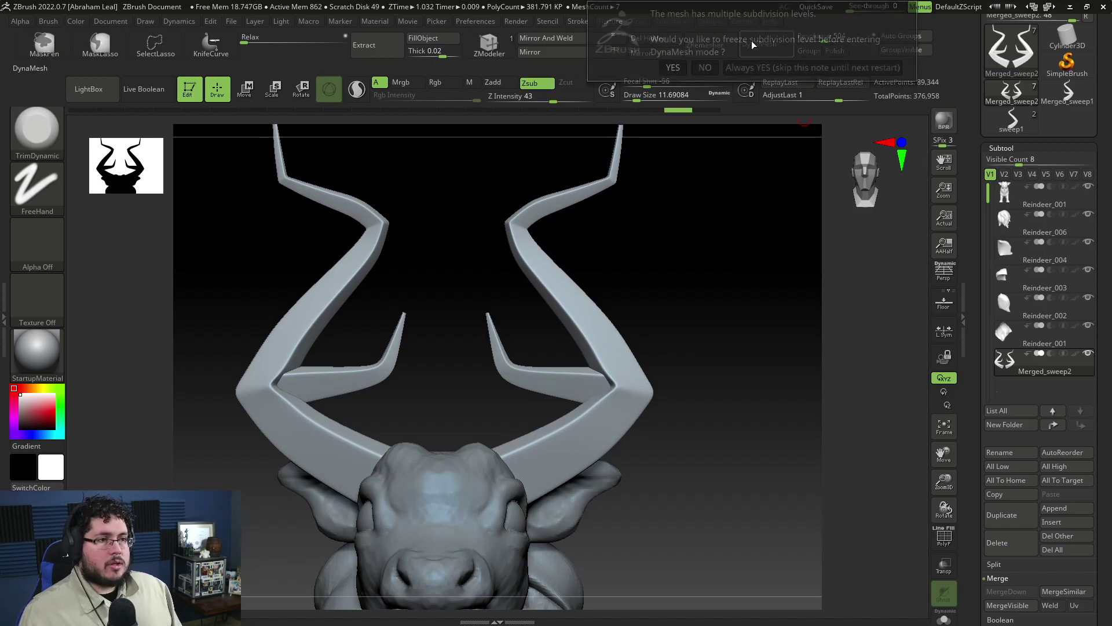
click(707, 75)
alt+drag(649, 292, 711, 414)
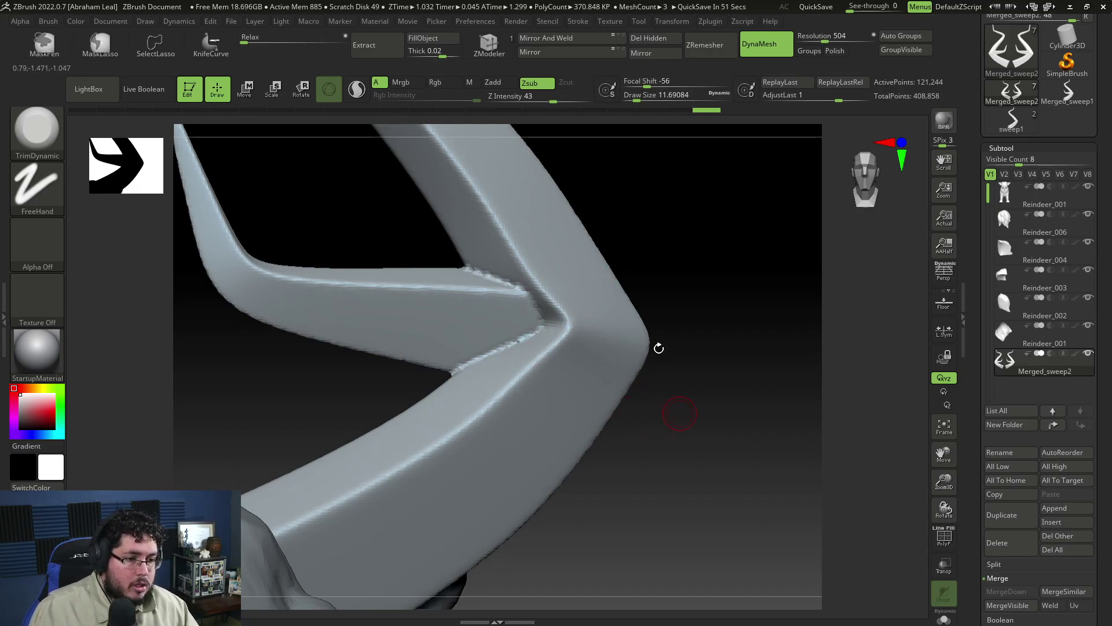
Fill the front seam between the small tine and the main beam using ClayBuildup at a draw size of about 23.
drag(659, 348, 696, 345)
key(b)
key(c)
key(b)
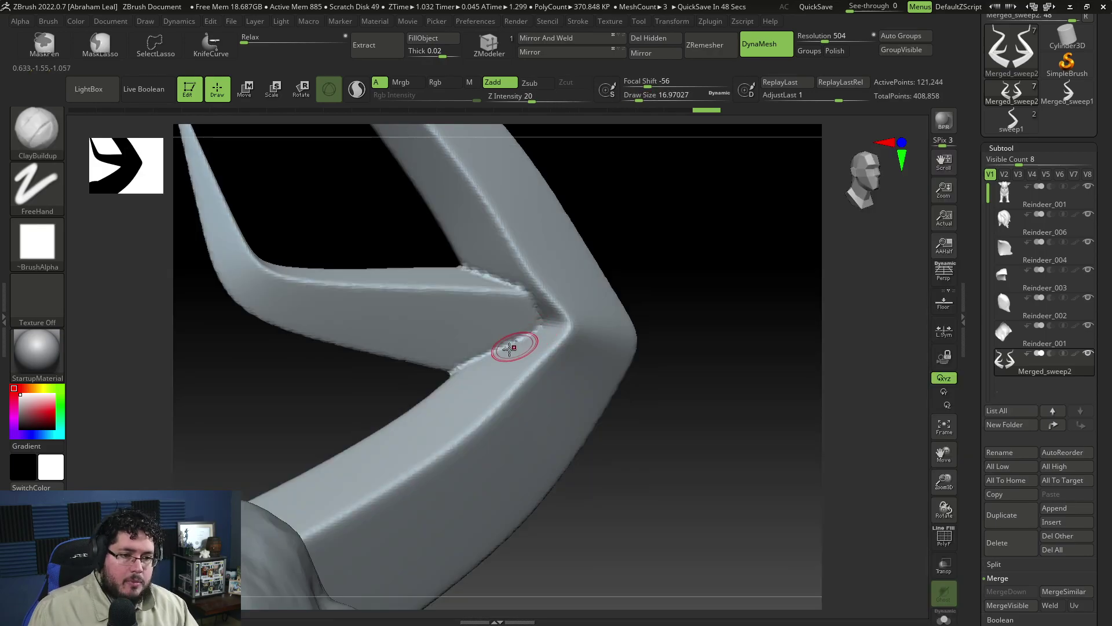
key(space)
mouse_move(494, 340)
mouse_down()
mouse_move(479, 357)
mouse_move(529, 323)
mouse_move(503, 277)
mouse_move(515, 301)
mouse_move(507, 313)
mouse_move(469, 318)
mouse_move(488, 301)
mouse_move(462, 318)
mouse_move(475, 342)
mouse_move(485, 332)
mouse_up()
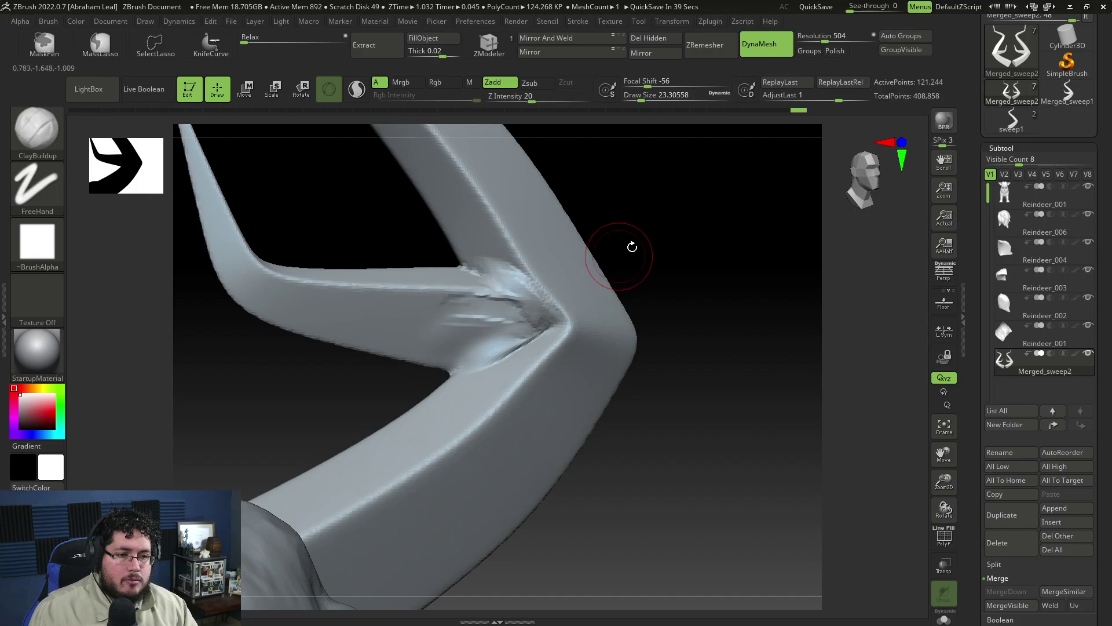
Build up clay over the back and upper side of the joint between the tine and the main beam.
mouse_move(633, 256)
mouse_down()
mouse_move(501, 309)
mouse_move(516, 283)
mouse_move(619, 256)
mouse_up()
mouse_move(516, 278)
mouse_down()
mouse_move(492, 276)
mouse_move(515, 268)
mouse_up()
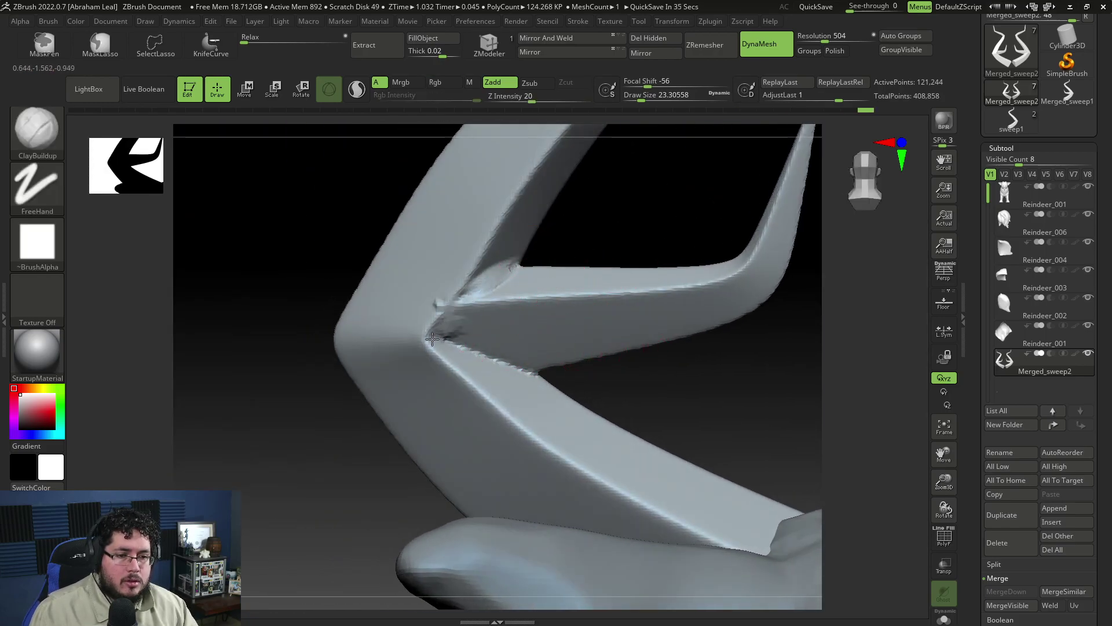
mouse_move(497, 346)
mouse_down()
mouse_move(518, 370)
mouse_move(480, 362)
mouse_move(479, 315)
mouse_up()
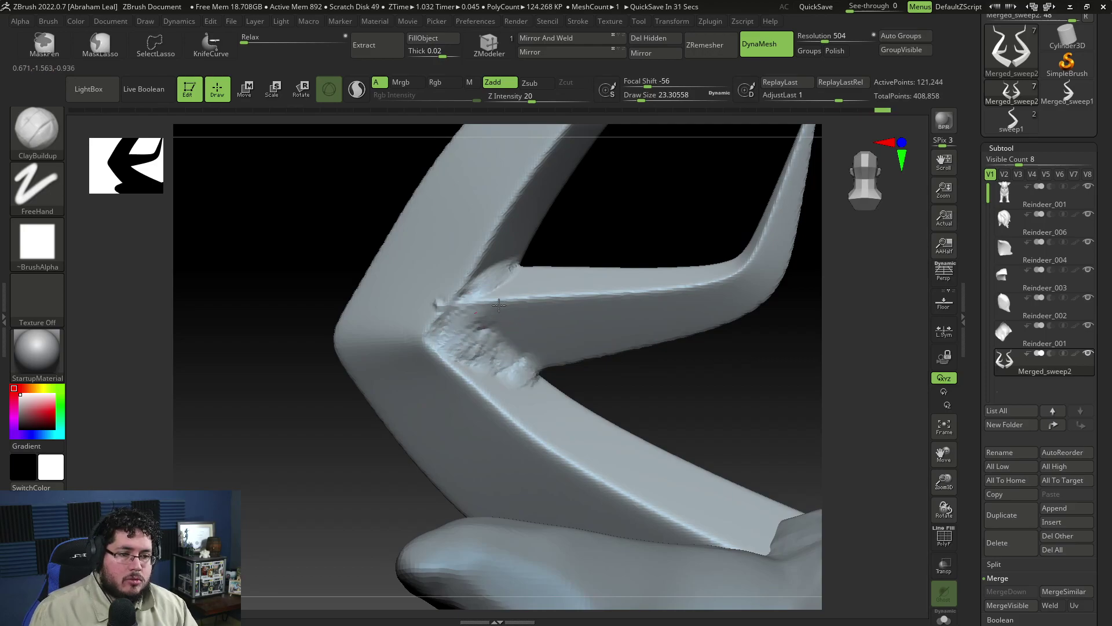
Carve a crease across the front of the antler's lower beam with DamStandard at a draw size of about 20.
mouse_move(645, 360)
right_down()
mouse_move(675, 311)
mouse_move(581, 328)
mouse_move(536, 318)
right_up()
ctrl+right_drag(584, 410, 587, 265)
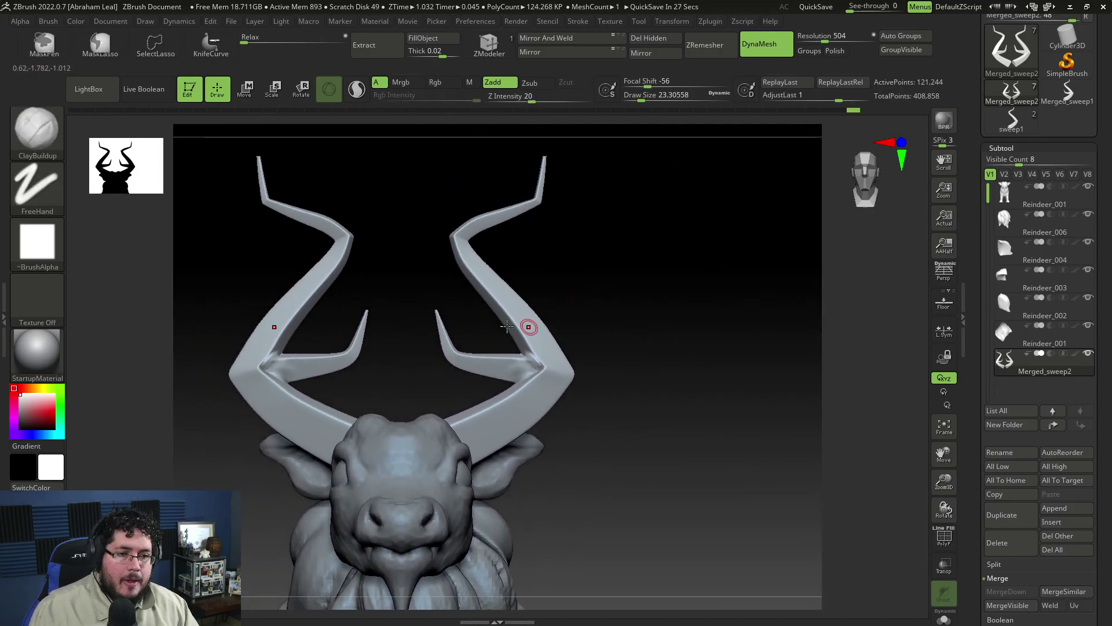
drag(629, 333, 640, 310)
key(b)
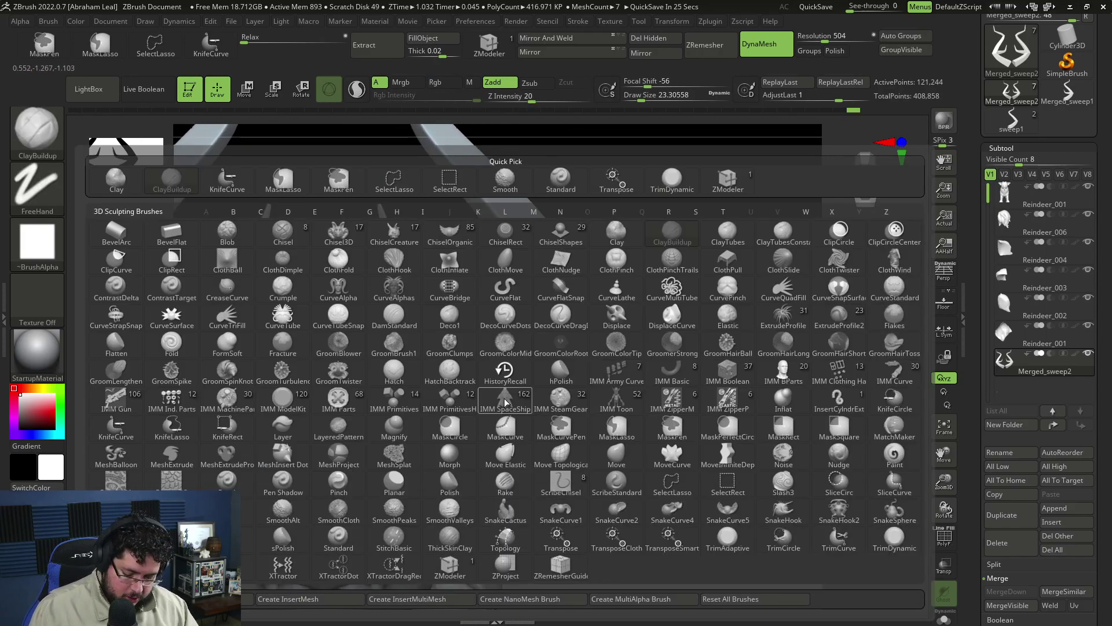
key(d)
key(s)
key(space)
drag(506, 363, 478, 361)
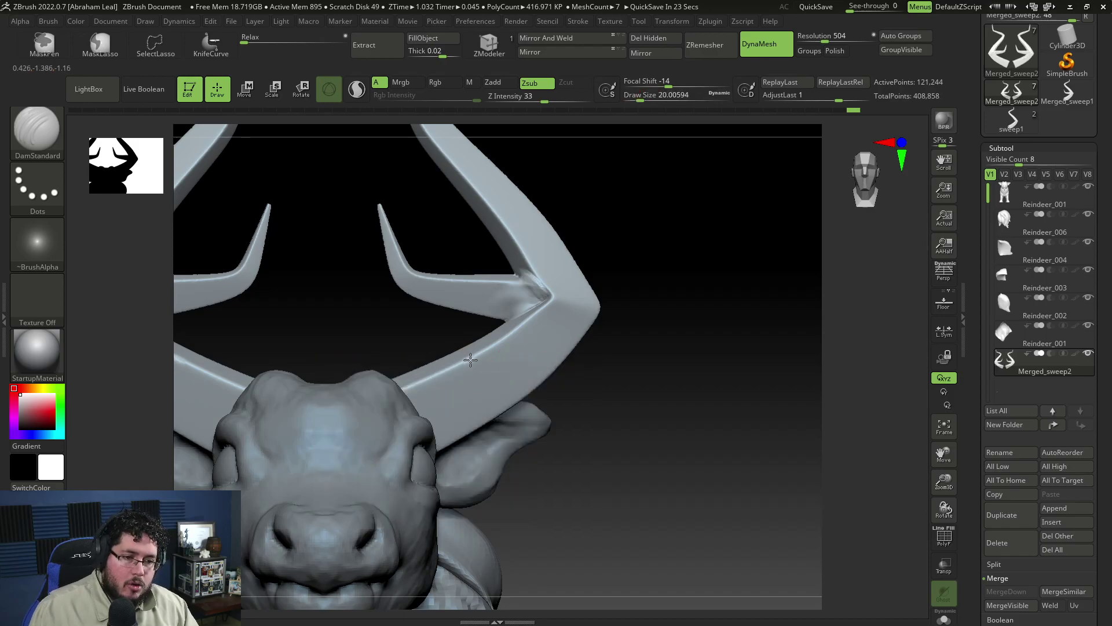
drag(483, 405, 510, 409)
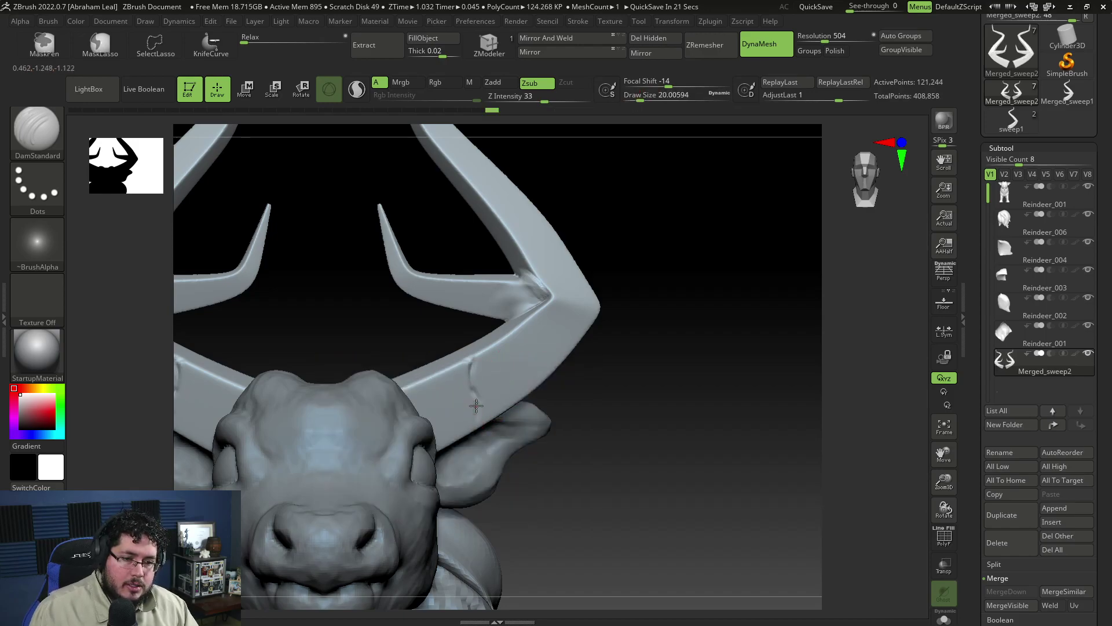
Continue the crease around the lower beam and carve a second crease around it nearer the bend.
drag(614, 319, 574, 405)
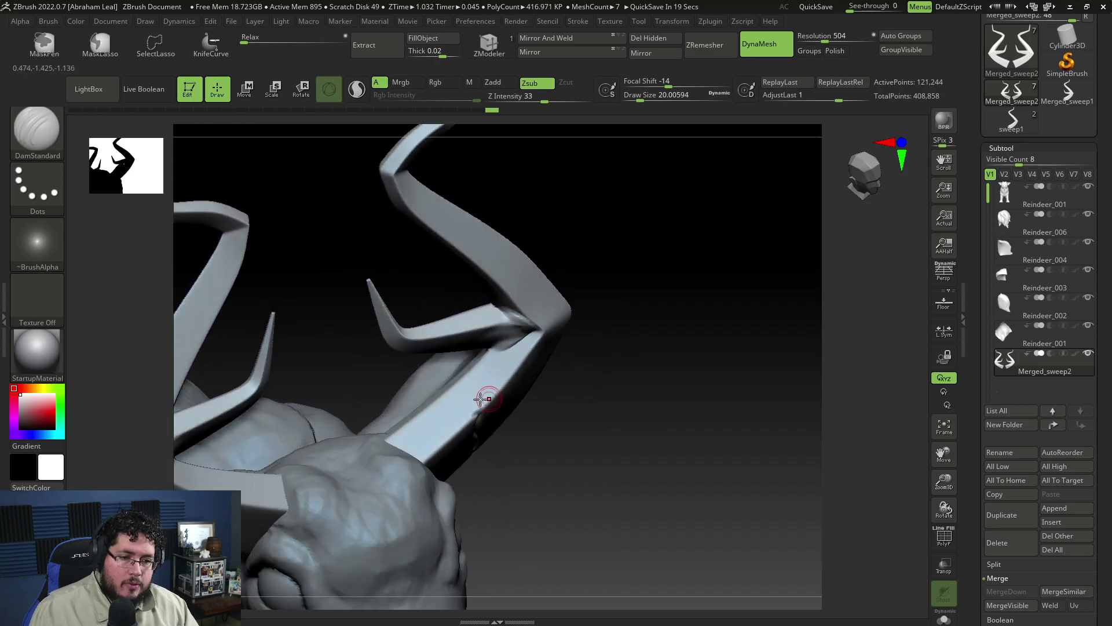
right_drag(465, 409, 376, 445)
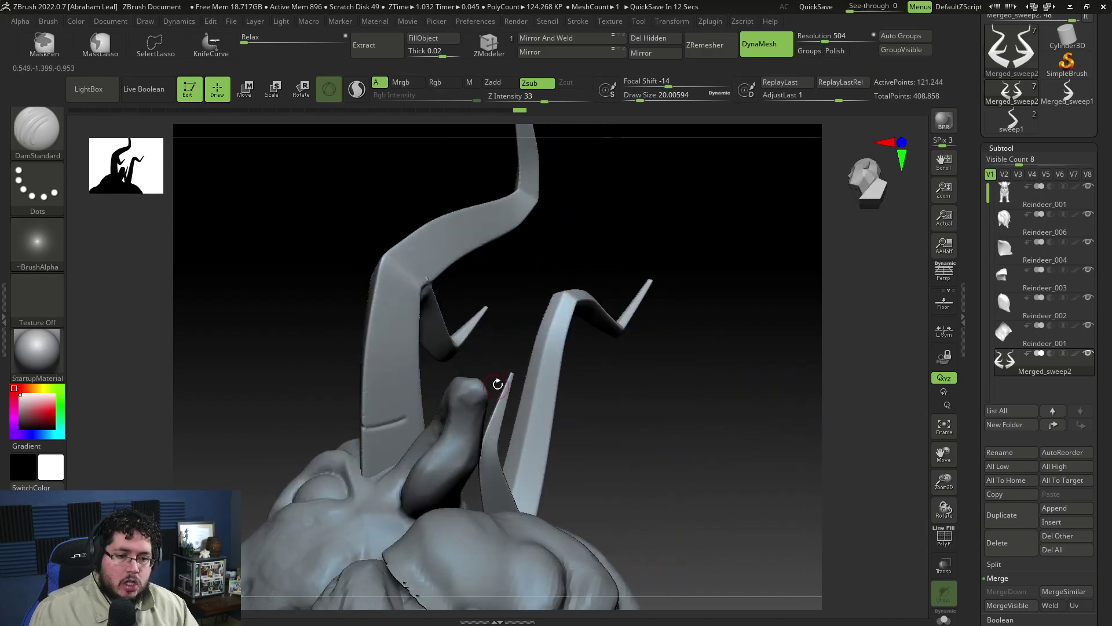
right_drag(498, 384, 527, 353)
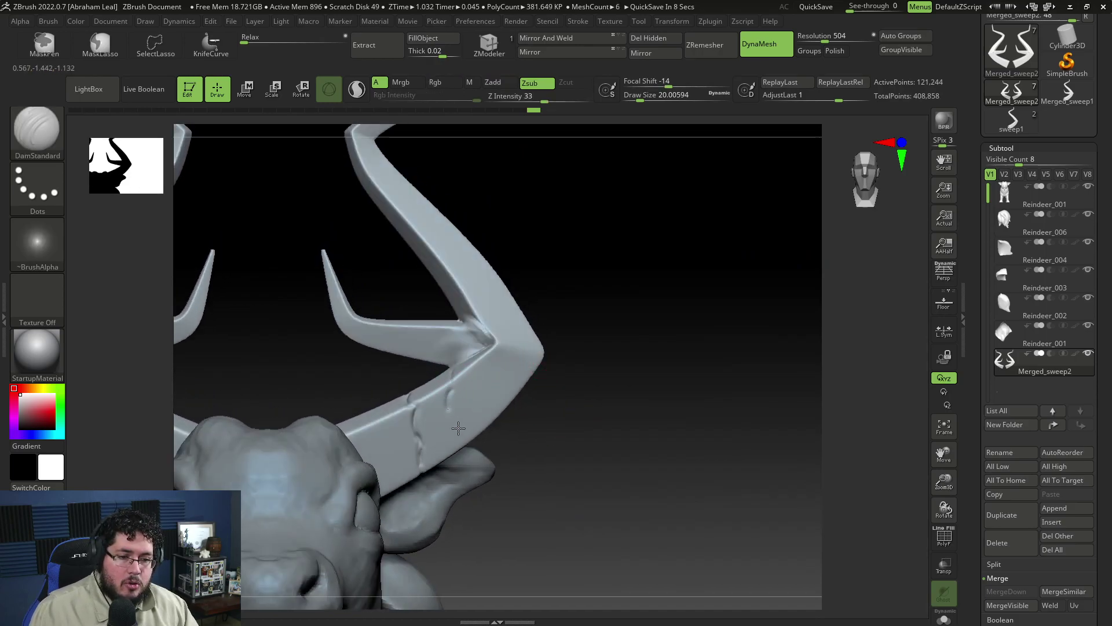
drag(449, 393, 483, 438)
right_drag(483, 442, 398, 409)
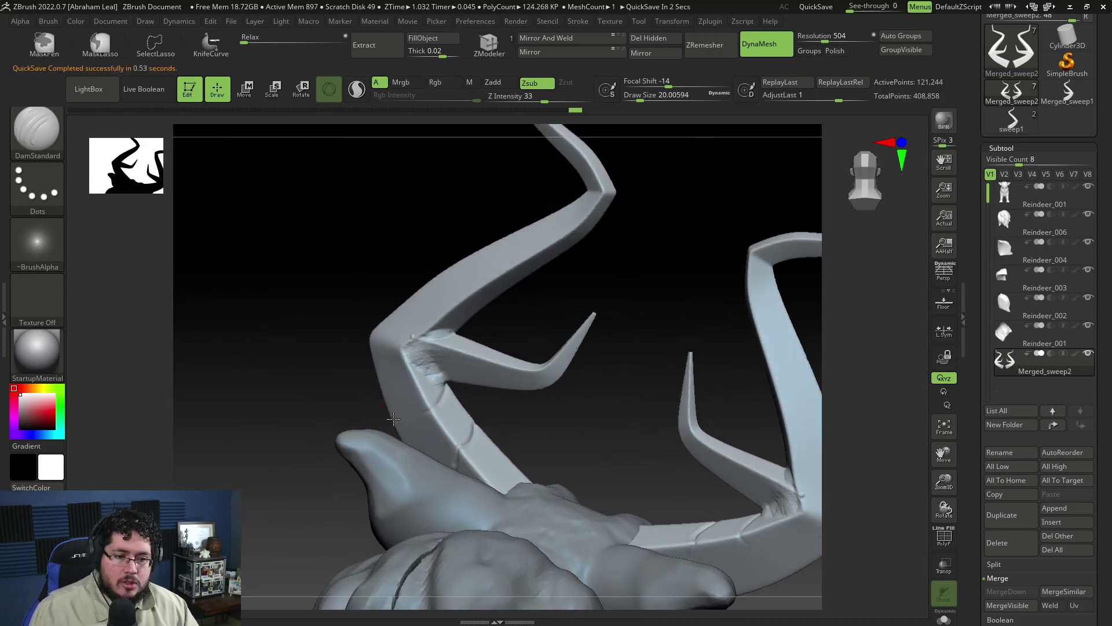
right_drag(387, 421, 457, 355)
Build a raised ridge below the first crease on the beam's top and front faces with ClayBuildup at a draw size of about 27.
key(b)
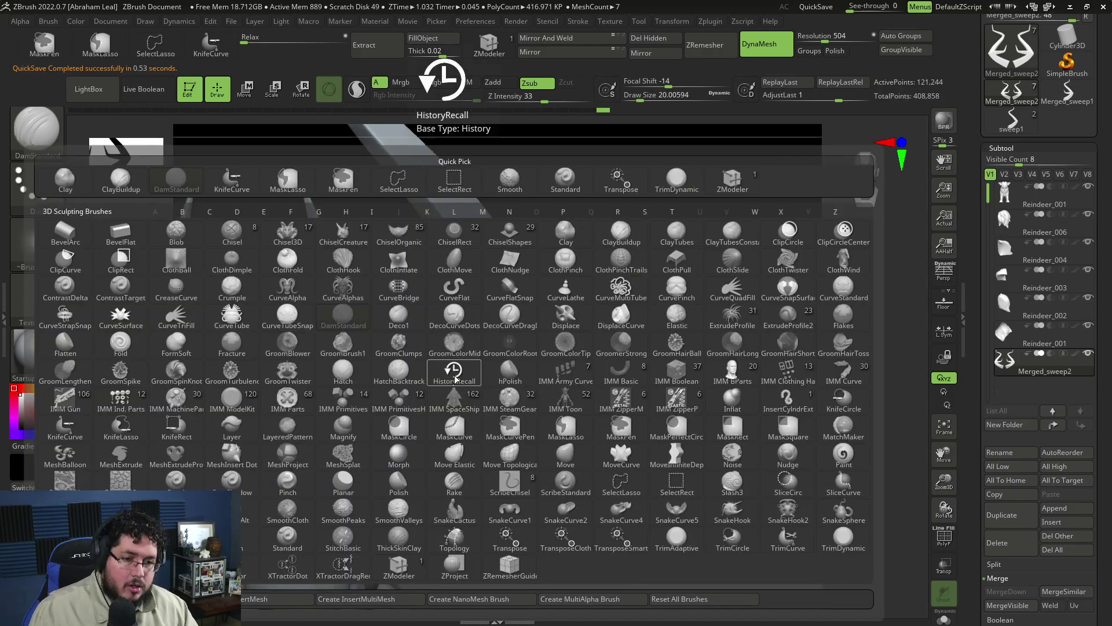
key(c)
key(b)
key(space)
drag(454, 359, 458, 360)
mouse_move(458, 360)
ctrl+right_down()
mouse_move(568, 408)
mouse_move(568, 440)
ctrl+right_up()
key(space)
drag(464, 357, 461, 358)
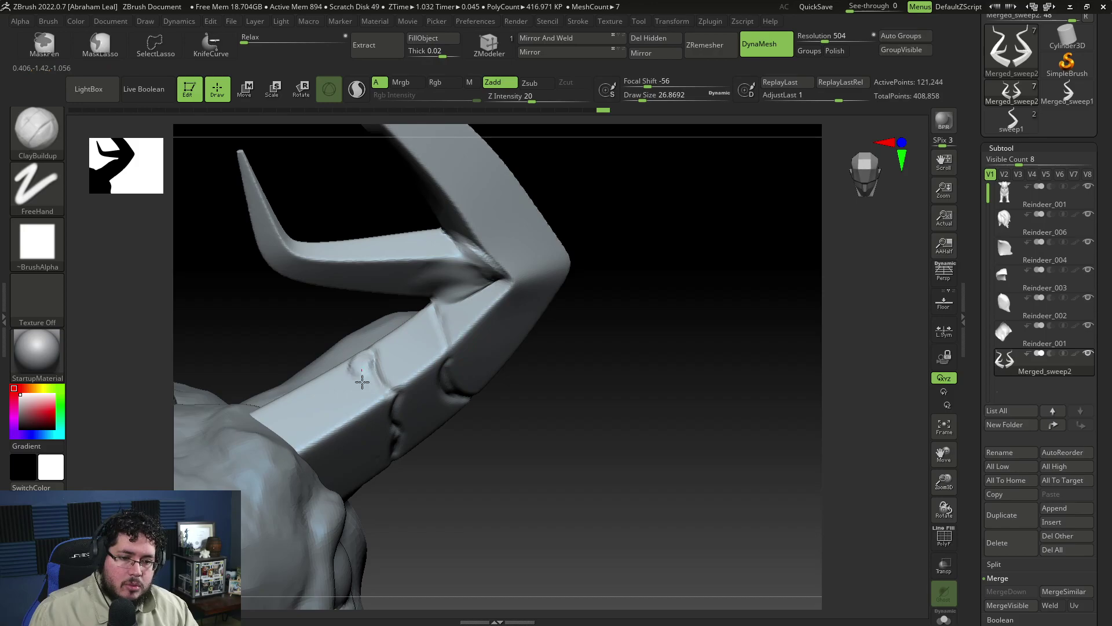
drag(370, 377, 359, 384)
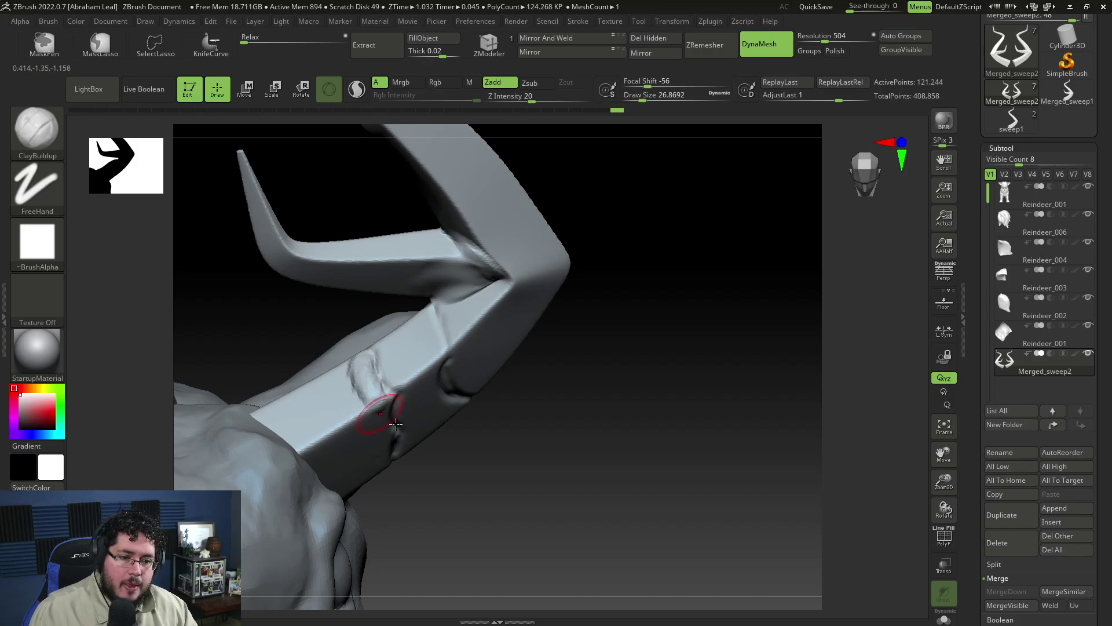
right_drag(396, 424, 377, 412)
drag(375, 432, 390, 464)
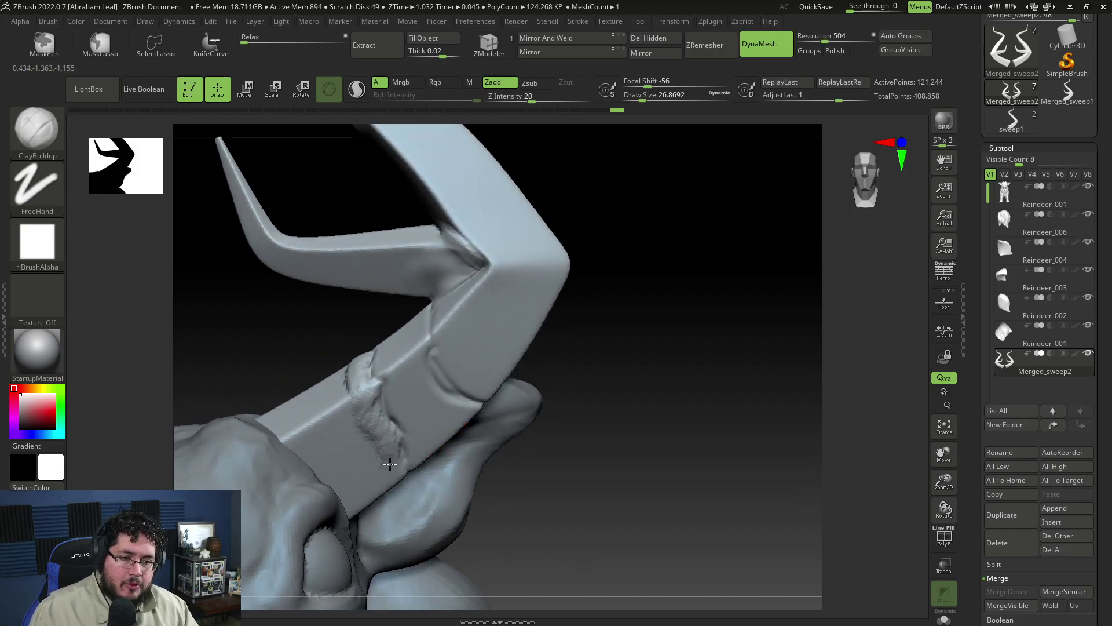
Extend the raised clay ridge around the back and remaining sides of the antler's lower beam.
right_drag(352, 350, 345, 368)
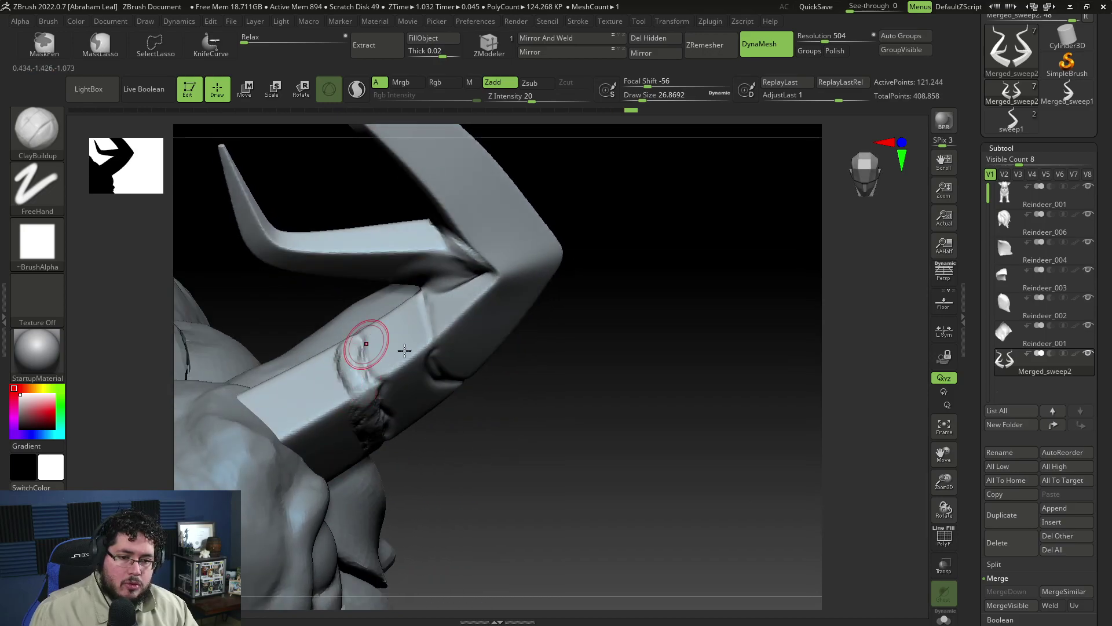
right_drag(404, 350, 490, 393)
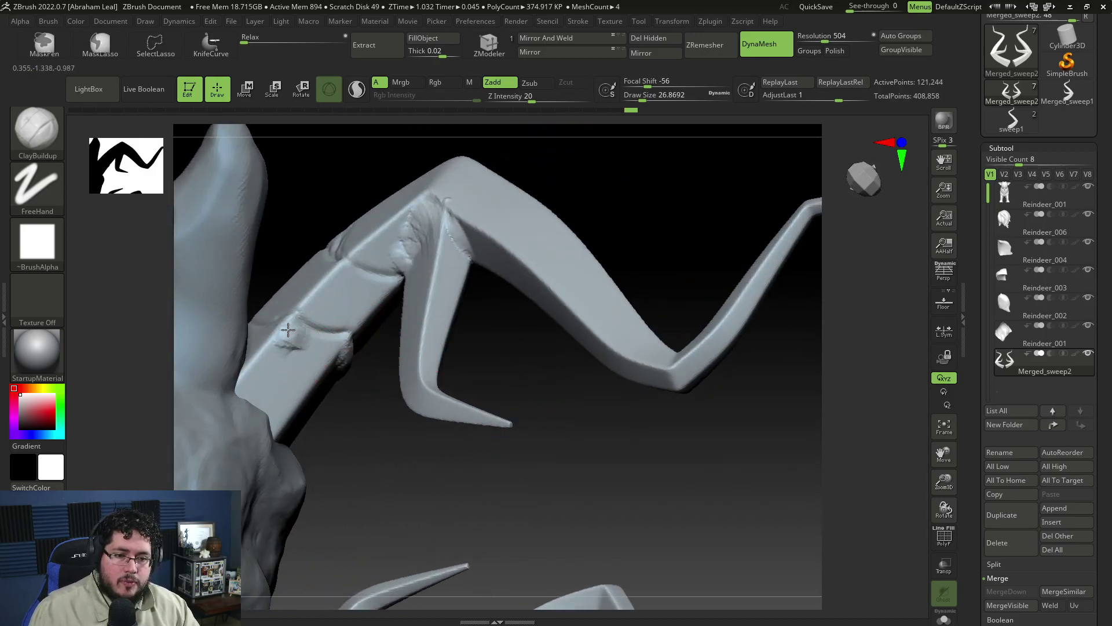
mouse_move(288, 331)
mouse_down()
mouse_move(332, 346)
mouse_move(273, 336)
mouse_up()
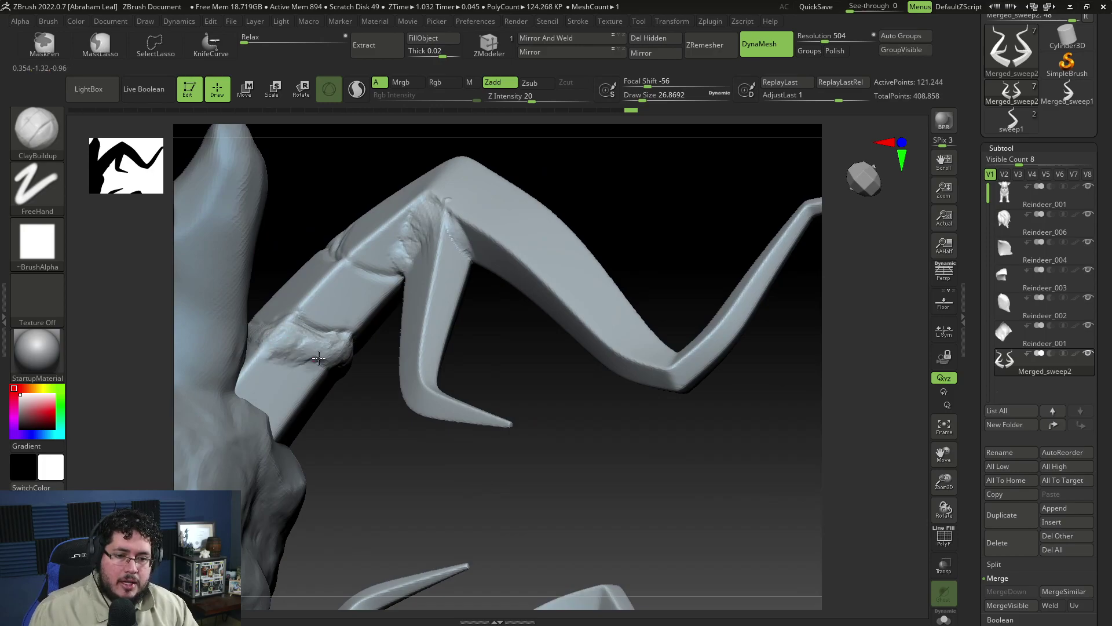
right_drag(368, 414, 306, 356)
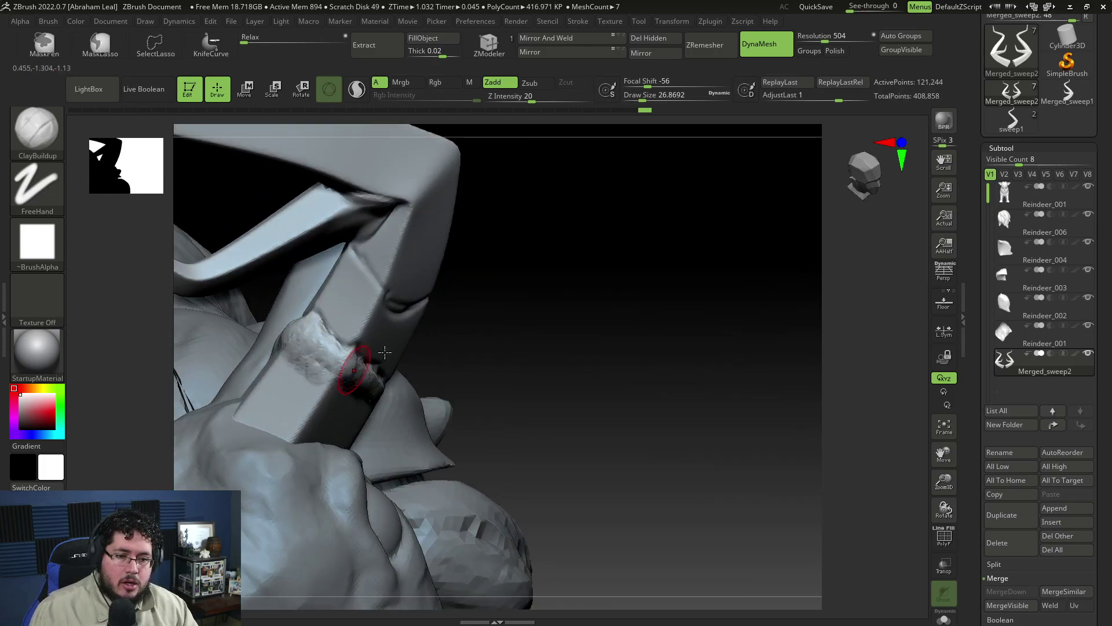
right_drag(385, 352, 330, 374)
drag(330, 374, 353, 380)
Flatten the clay ridge toward the antler base on the front and top faces with TrimDynamic at a draw size of about 49.
right_drag(524, 282, 511, 270)
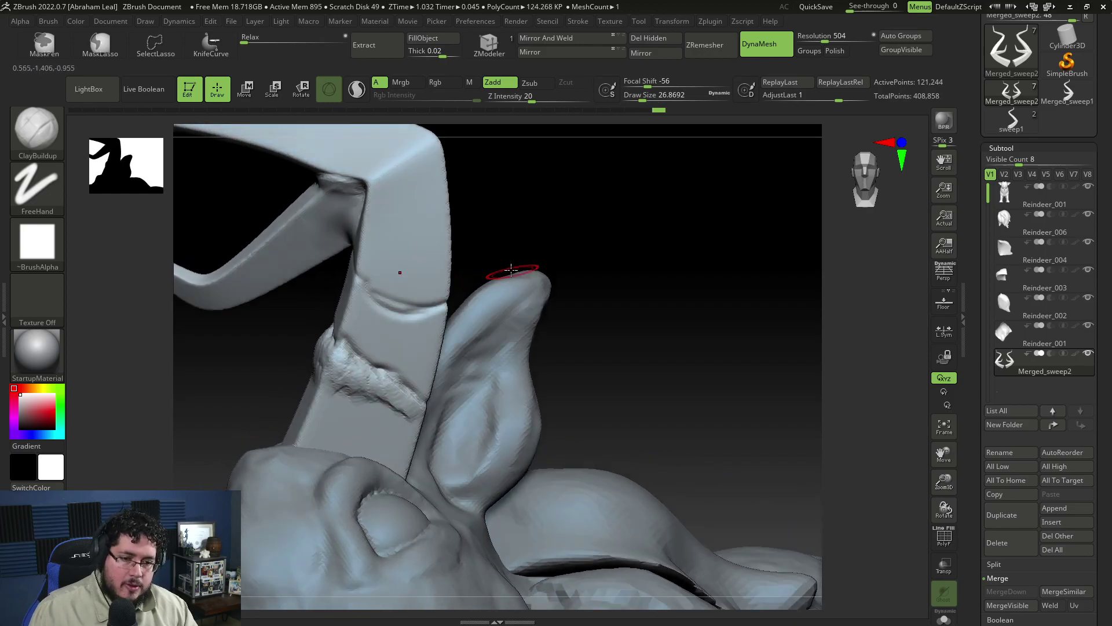
key(b)
key(t)
key(d)
key(space)
drag(388, 330, 393, 330)
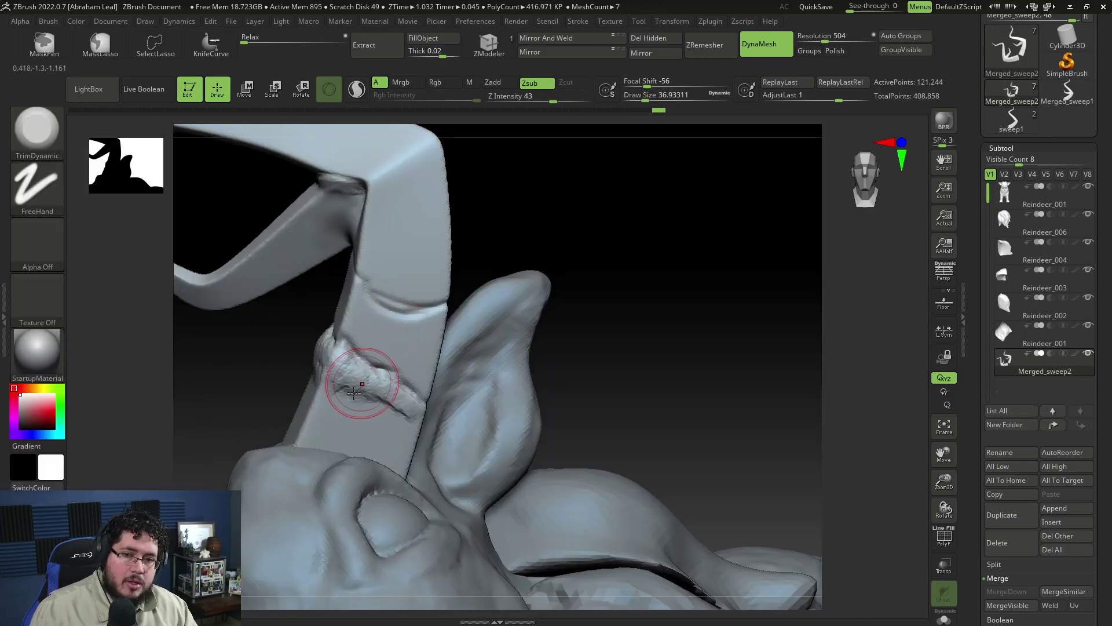
key(space)
drag(350, 383, 404, 409)
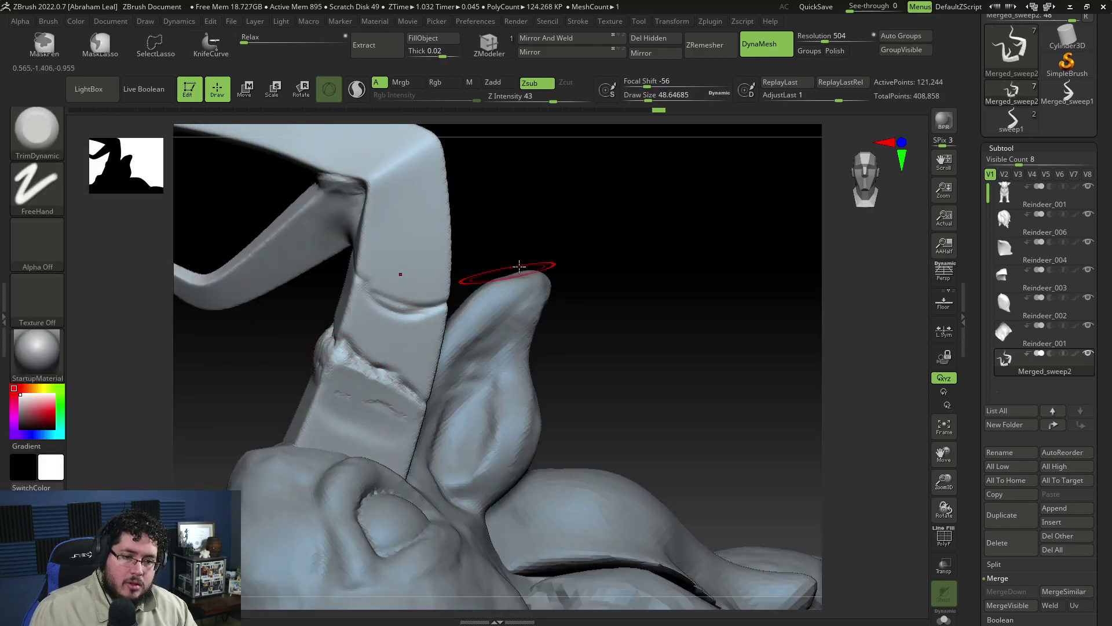
mouse_move(519, 267)
right_down()
mouse_move(294, 375)
mouse_move(534, 313)
mouse_move(248, 370)
mouse_move(442, 295)
mouse_move(479, 308)
mouse_move(517, 363)
mouse_move(504, 311)
mouse_move(492, 328)
mouse_move(362, 317)
mouse_move(497, 346)
mouse_move(292, 341)
mouse_move(348, 324)
mouse_move(343, 314)
right_up()
drag(342, 316, 312, 342)
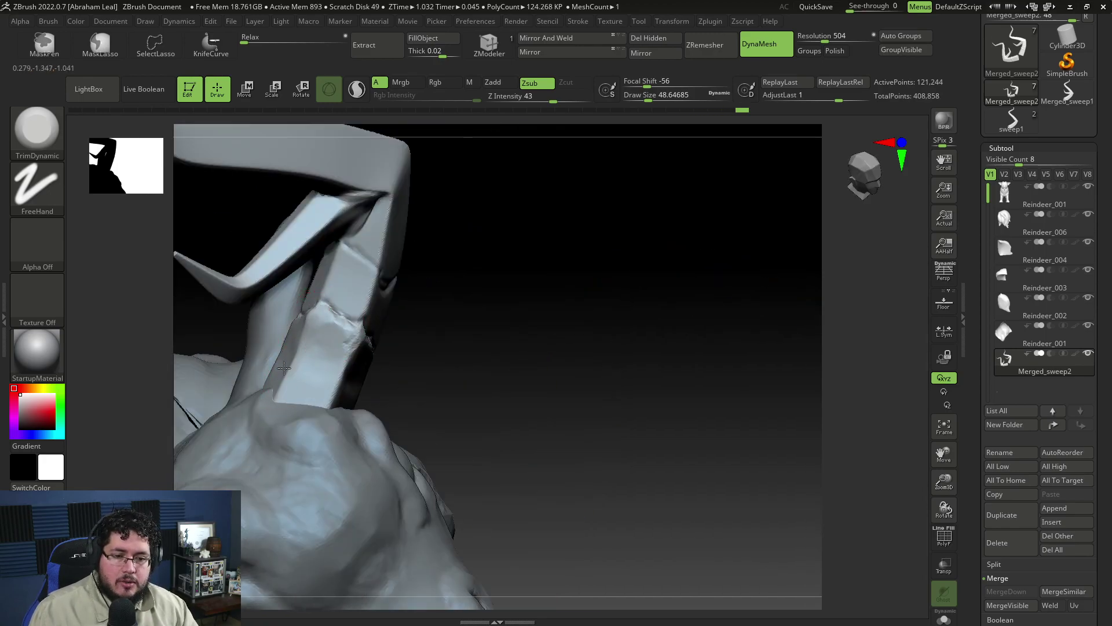
Switch to the reindeer's body mesh and start building clay on the head around the antler base with ClayBuildup at a draw size of about 46.
mouse_move(348, 374)
ctrl+right_down()
mouse_move(435, 353)
mouse_move(329, 405)
ctrl+right_up()
alt+click(302, 389)
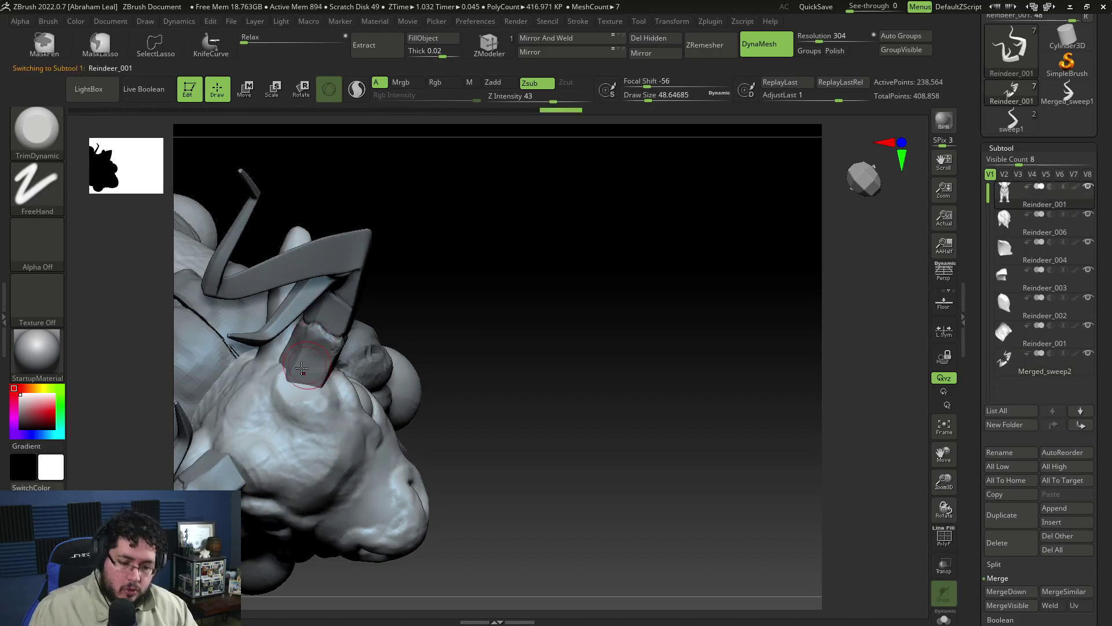
key(b)
key(c)
key(b)
key(space)
click(280, 368)
key(space)
click(277, 364)
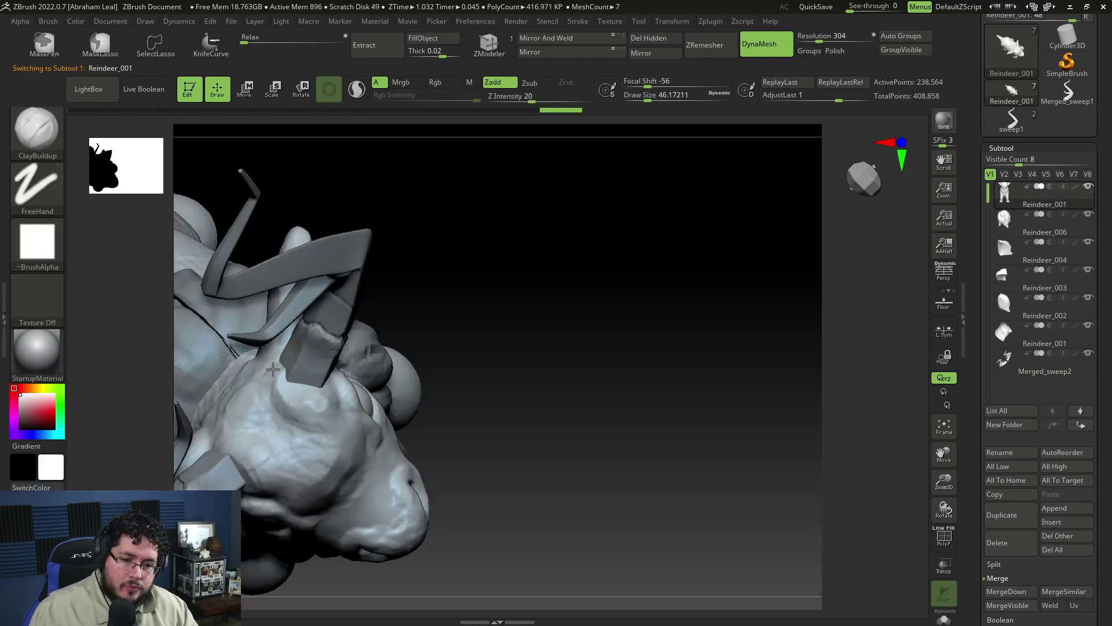
mouse_move(270, 353)
mouse_down()
mouse_move(282, 370)
mouse_move(236, 426)
mouse_move(294, 410)
mouse_up()
Build up the head around the remaining sides of the antler base with ClayBuildup, using draw sizes between about 68 and 33.
key(space)
click(280, 375)
right_drag(295, 415, 355, 326)
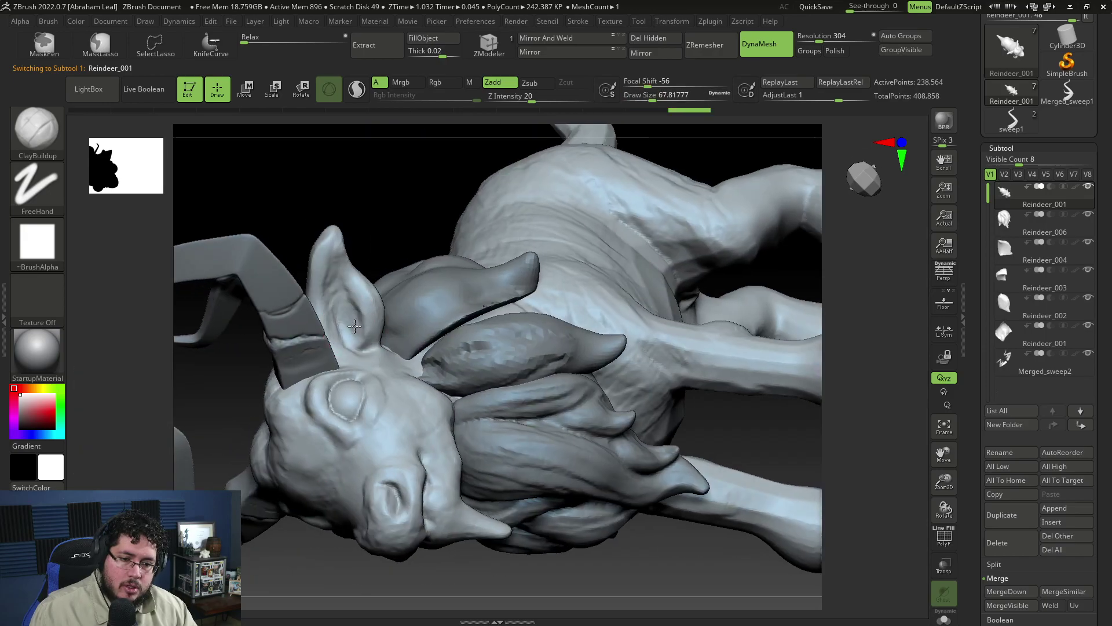
right_drag(364, 233, 299, 328)
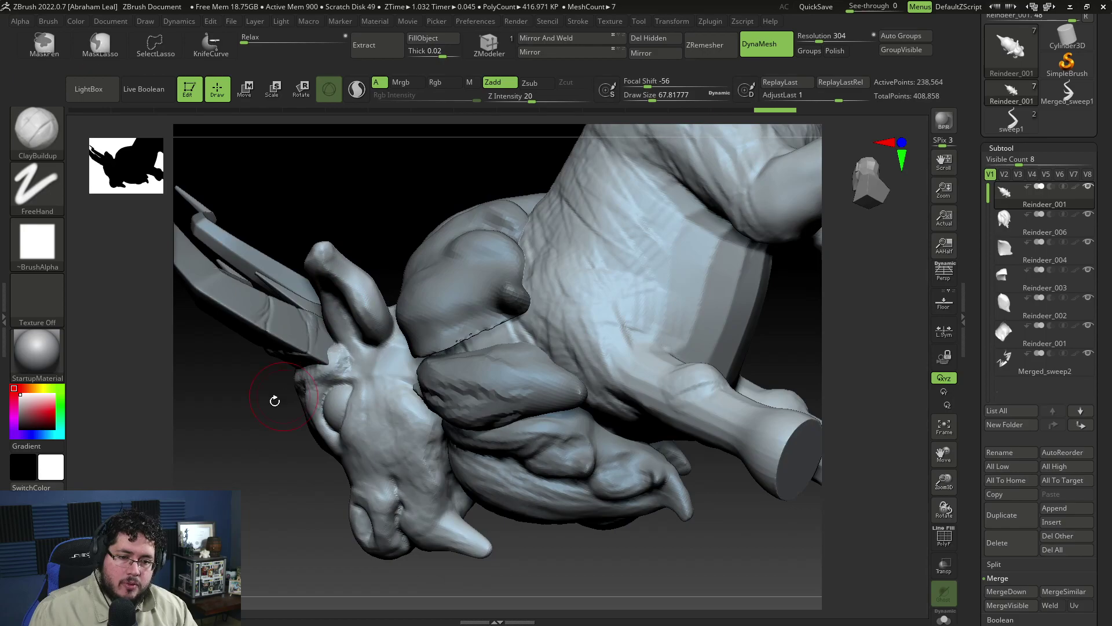
right_drag(273, 399, 322, 368)
mouse_move(326, 380)
mouse_down()
mouse_move(342, 374)
mouse_move(323, 397)
mouse_move(342, 375)
mouse_move(319, 370)
mouse_up()
alt+drag(518, 538, 449, 541)
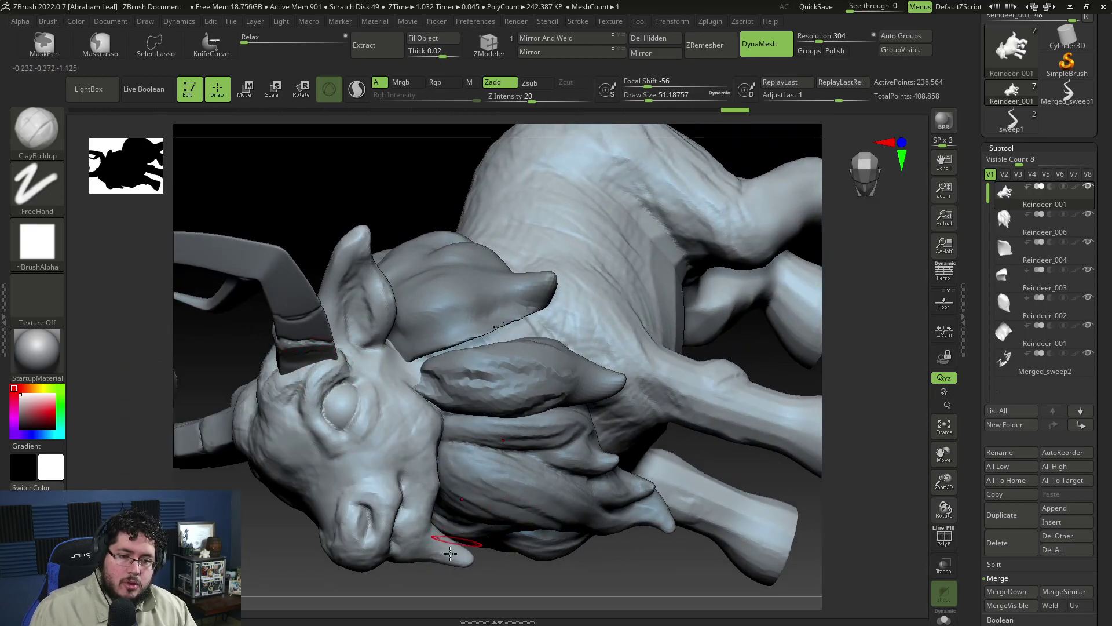
click(390, 405)
key(f)
mouse_move(312, 354)
right_down()
mouse_move(296, 456)
mouse_move(467, 296)
mouse_move(516, 323)
mouse_move(479, 315)
mouse_move(557, 338)
mouse_move(603, 330)
mouse_move(626, 365)
mouse_move(666, 325)
mouse_move(616, 384)
mouse_move(616, 368)
mouse_move(628, 365)
mouse_move(532, 300)
right_up()
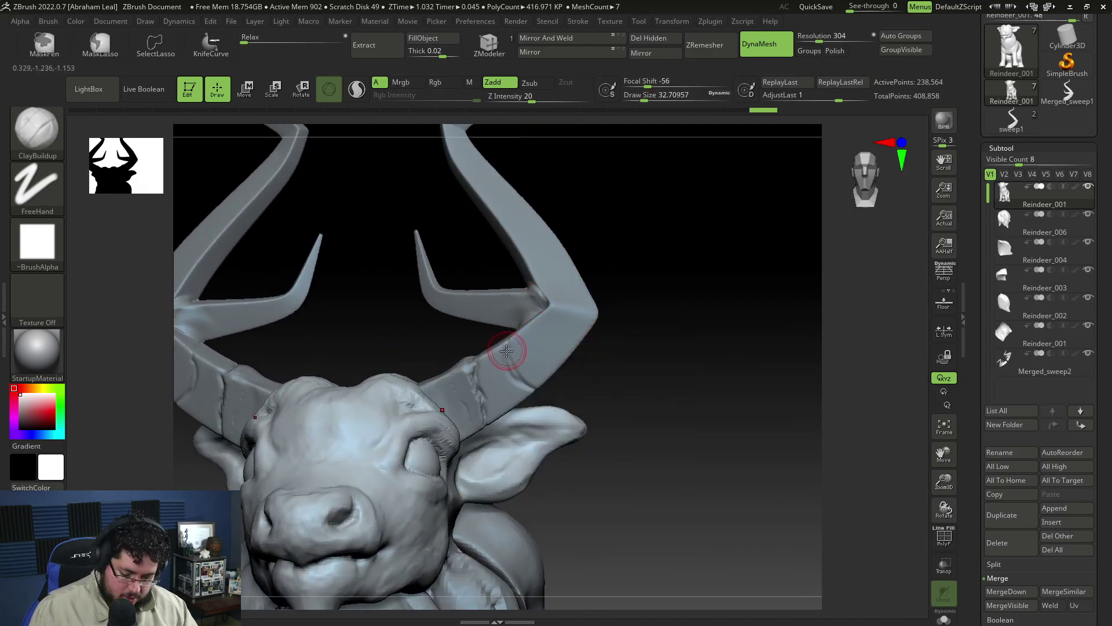
Switch to the antler mesh and carve a crease across the beam's lower bend with DamStandard at a draw size of about 14.
key(b)
key(m)
key(v)
alt+click(467, 374)
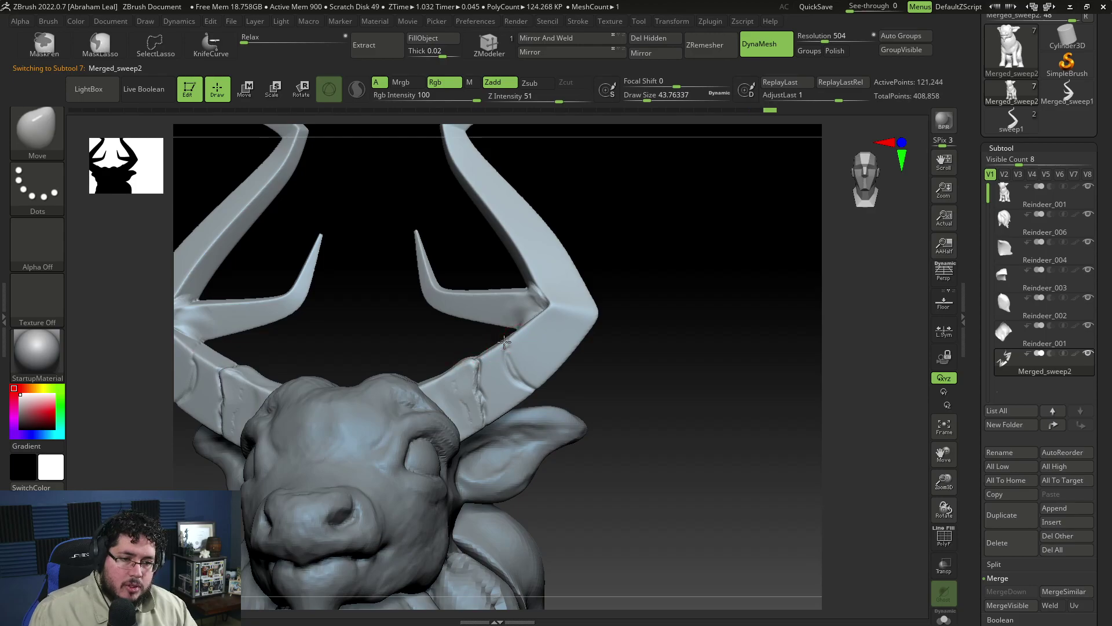
key(b)
key(d)
key(s)
key(space)
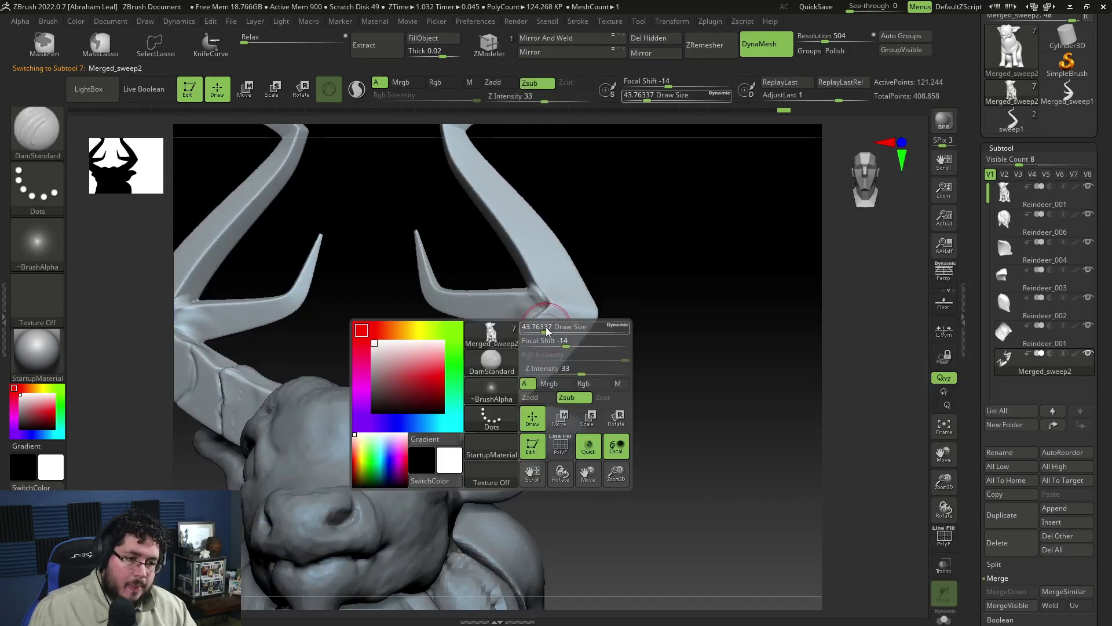
mouse_move(623, 273)
alt+mouse_down()
mouse_move(621, 305)
mouse_move(560, 377)
alt+mouse_up()
key(space)
drag(613, 296, 602, 295)
mouse_move(645, 145)
alt+mouse_down()
mouse_move(631, 303)
mouse_move(585, 324)
mouse_move(434, 272)
alt+mouse_up()
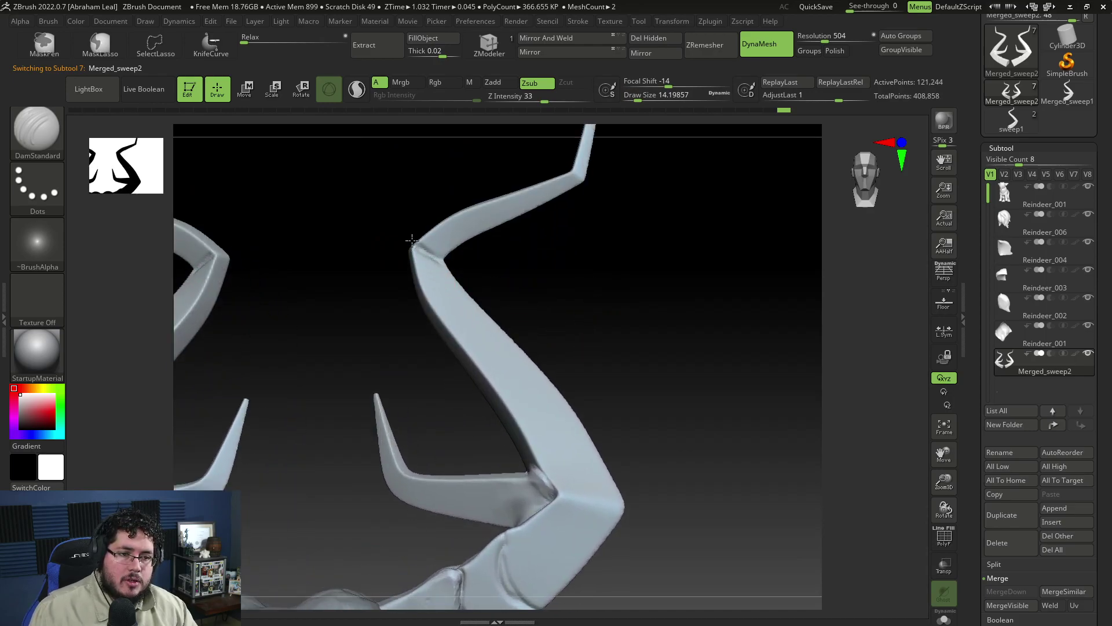
drag(600, 355, 519, 437)
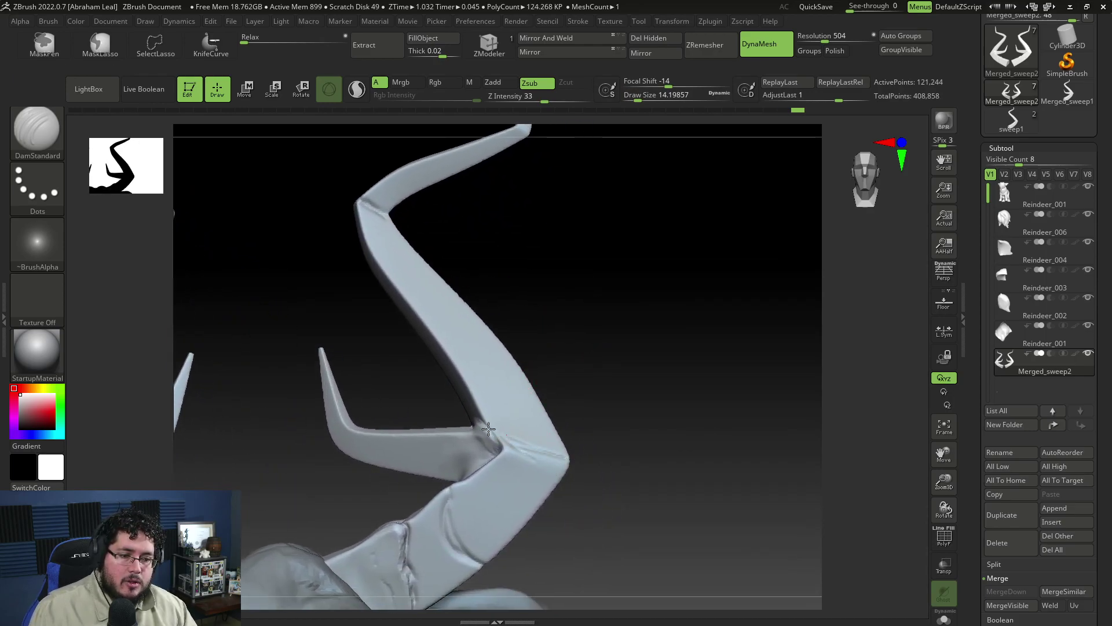
Carve a series of spaced creases across the front of the antler's upper beam, from above the tine to near the tip.
click(475, 351)
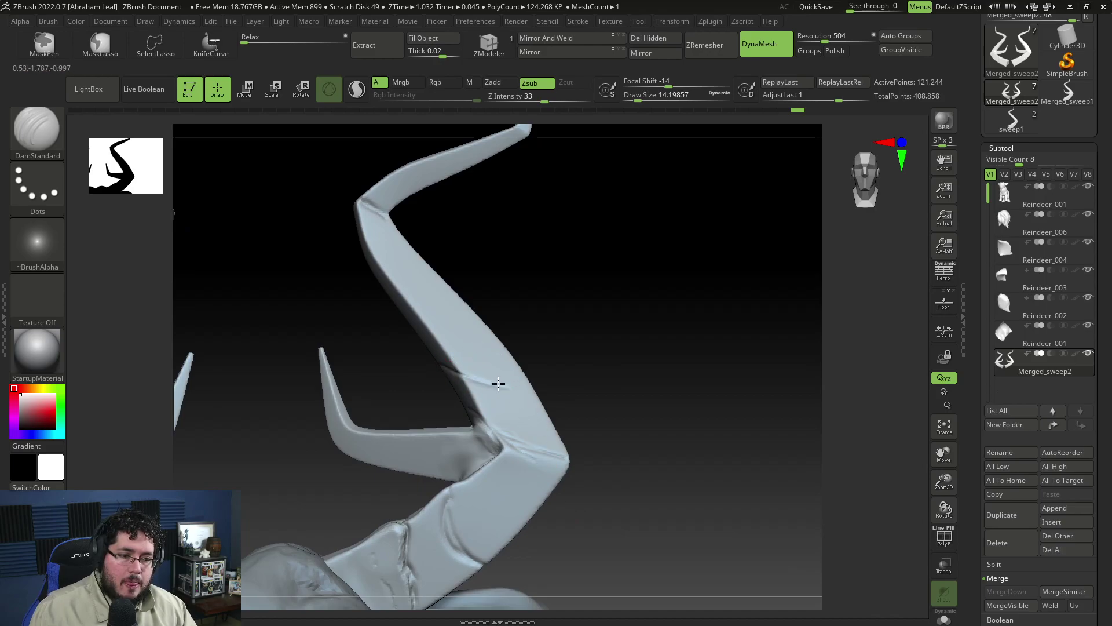
click(400, 307)
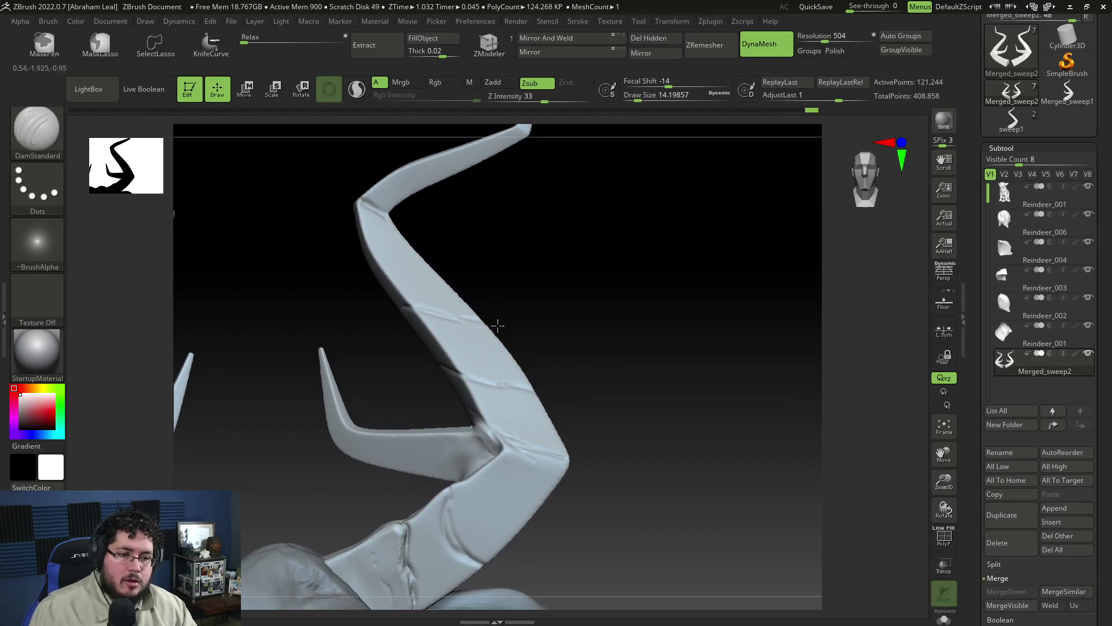
alt+drag(504, 284, 525, 338)
drag(388, 306, 439, 325)
right_drag(495, 340, 486, 243)
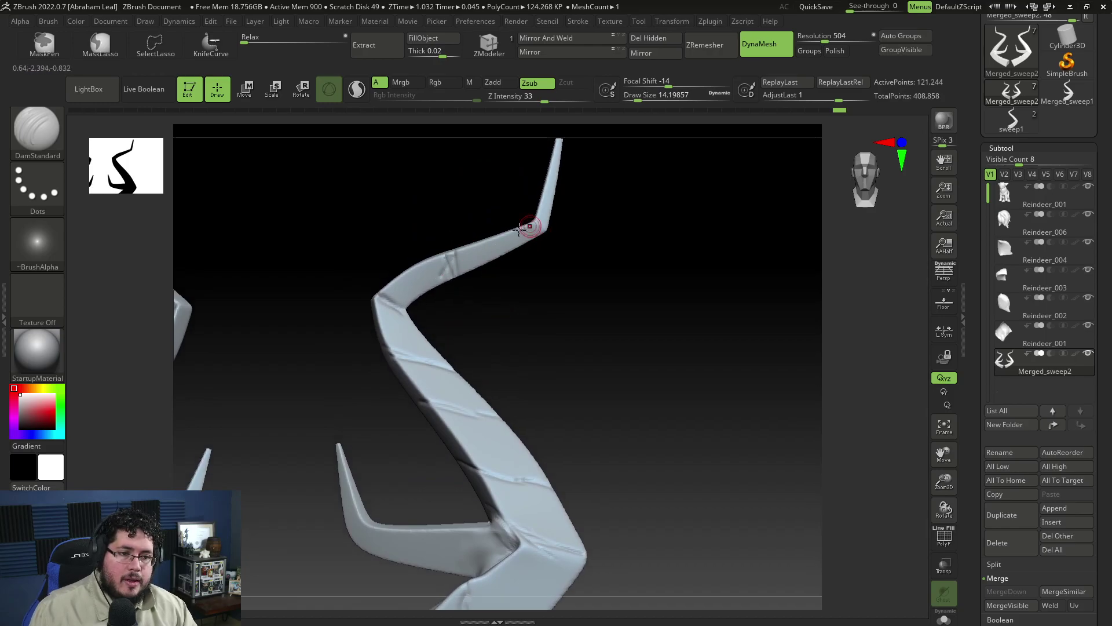
mouse_move(510, 231)
mouse_down()
mouse_move(507, 260)
mouse_move(539, 224)
mouse_move(546, 232)
mouse_up()
alt+right_drag(547, 186, 529, 272)
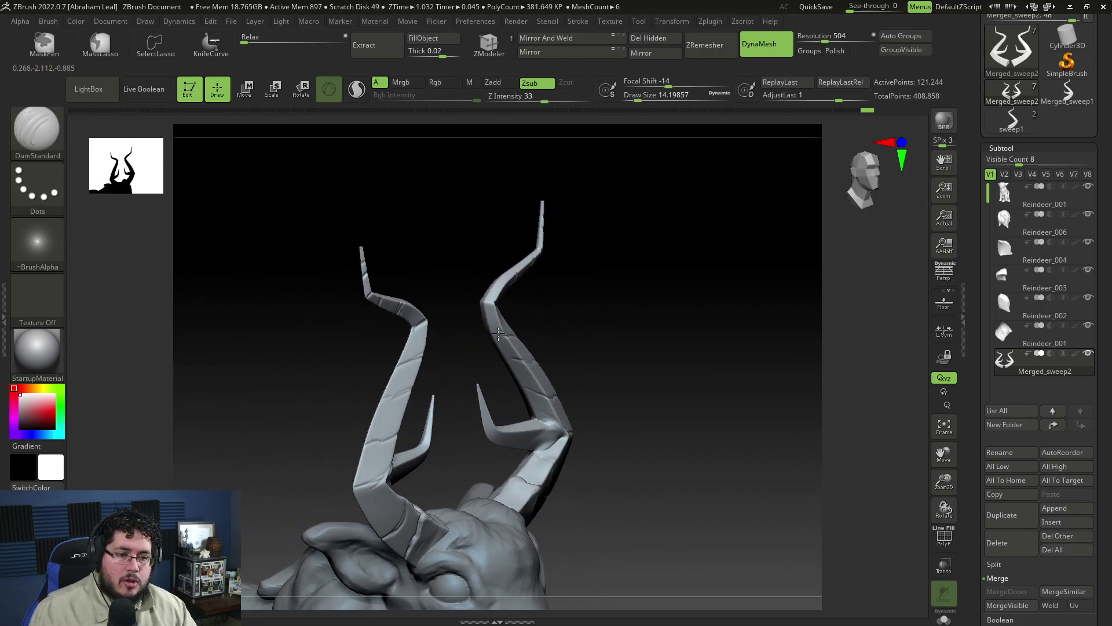
Continue the upper-beam creases around the sides and back of the antlers.
right_drag(534, 394, 577, 317)
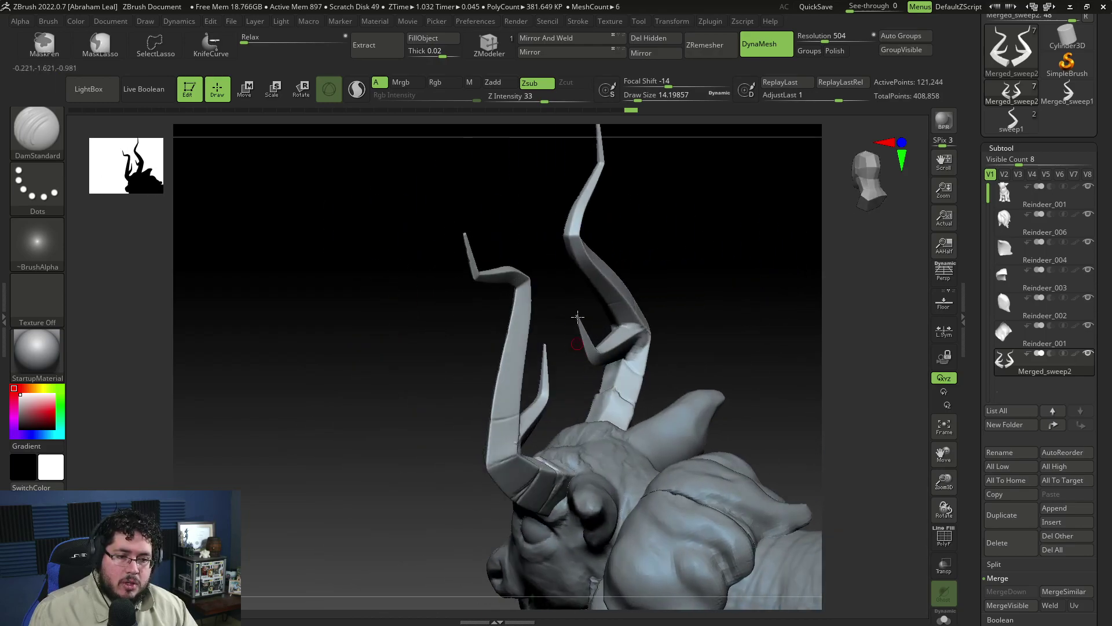
mouse_move(531, 365)
right_down()
mouse_move(469, 387)
mouse_move(605, 322)
mouse_move(623, 345)
mouse_move(505, 331)
mouse_move(509, 303)
right_up()
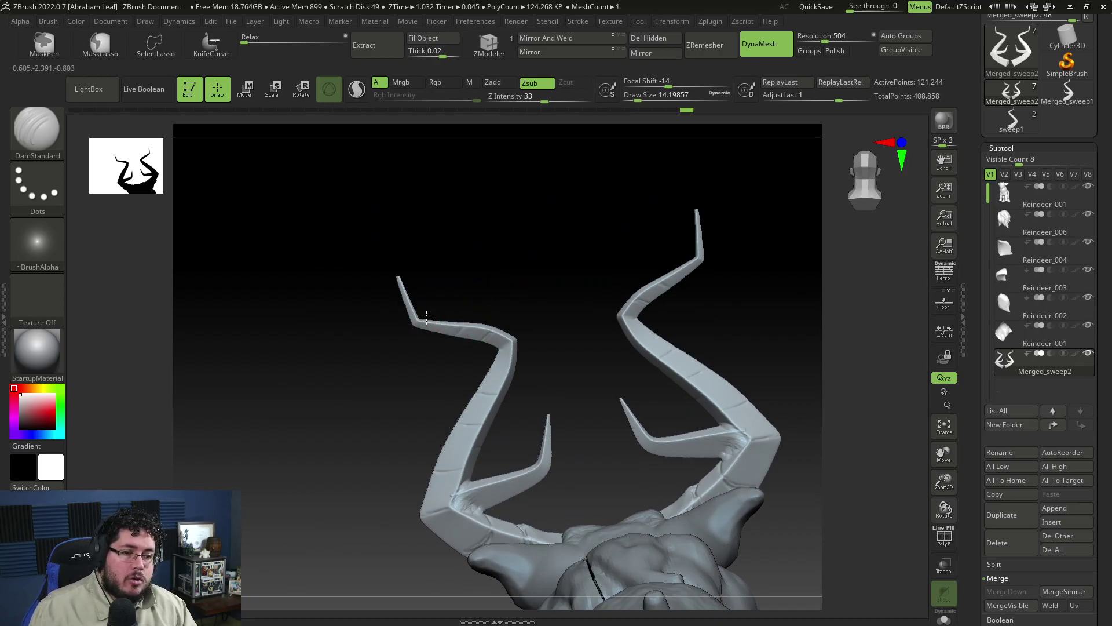
right_drag(417, 313, 526, 312)
right_drag(493, 346, 476, 362)
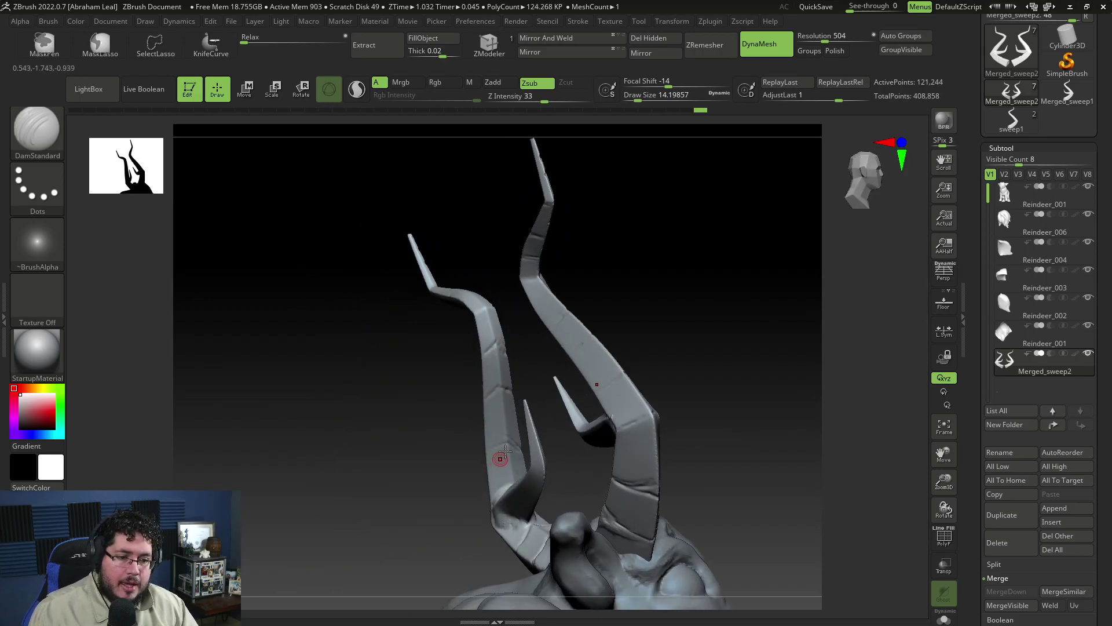
right_drag(489, 453, 555, 316)
Carve small creases across the antler's inner tine with DamStandard.
alt+right_drag(360, 420, 479, 394)
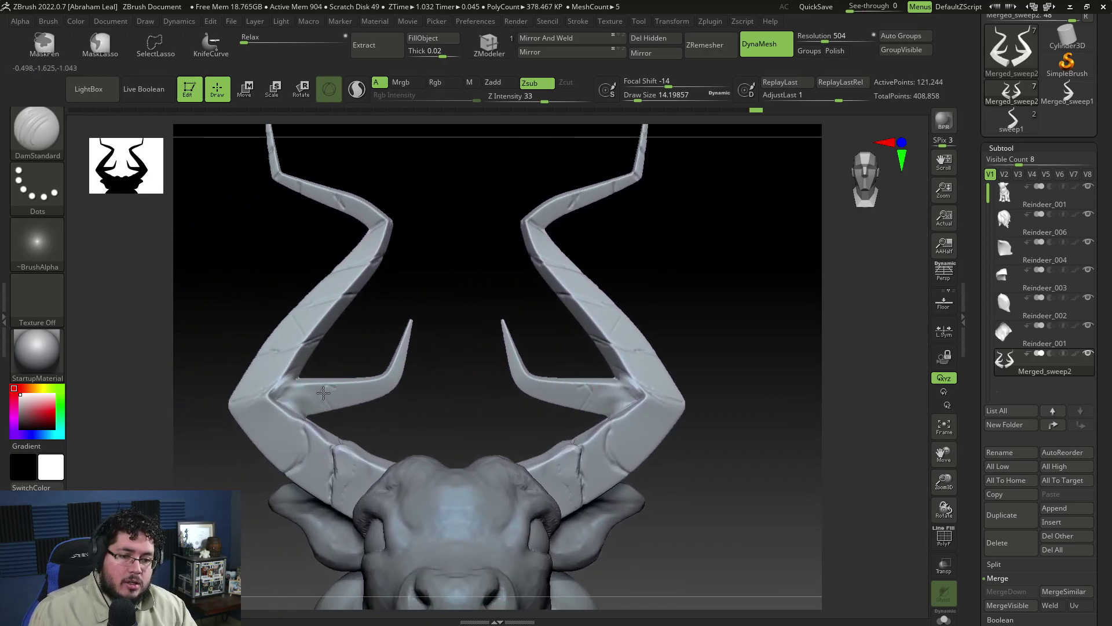
right_drag(332, 402, 336, 385)
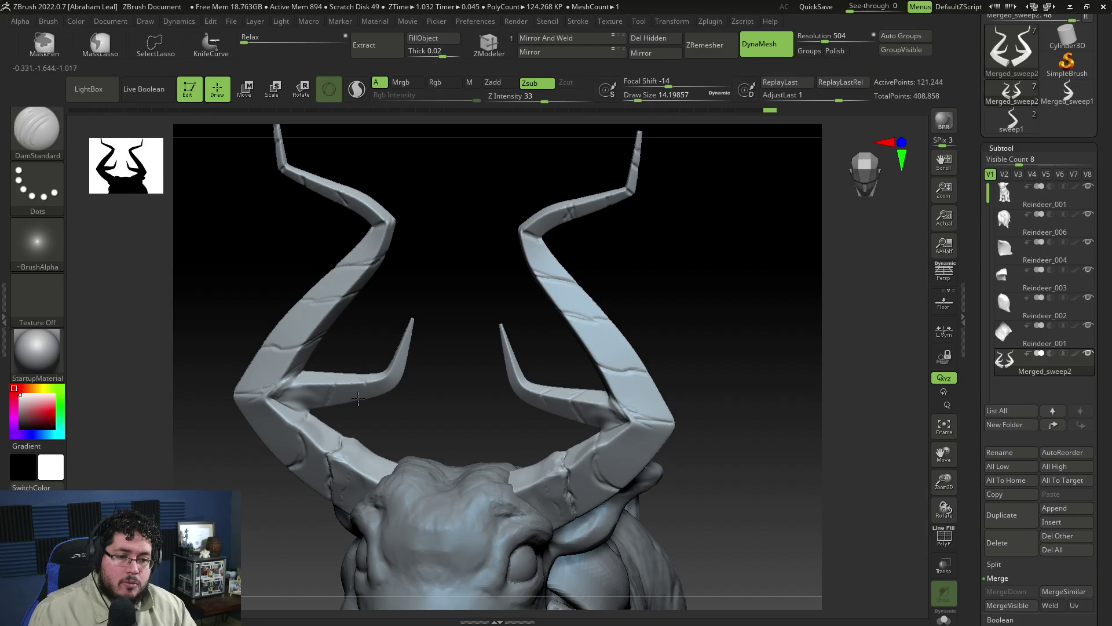
right_drag(359, 383, 510, 380)
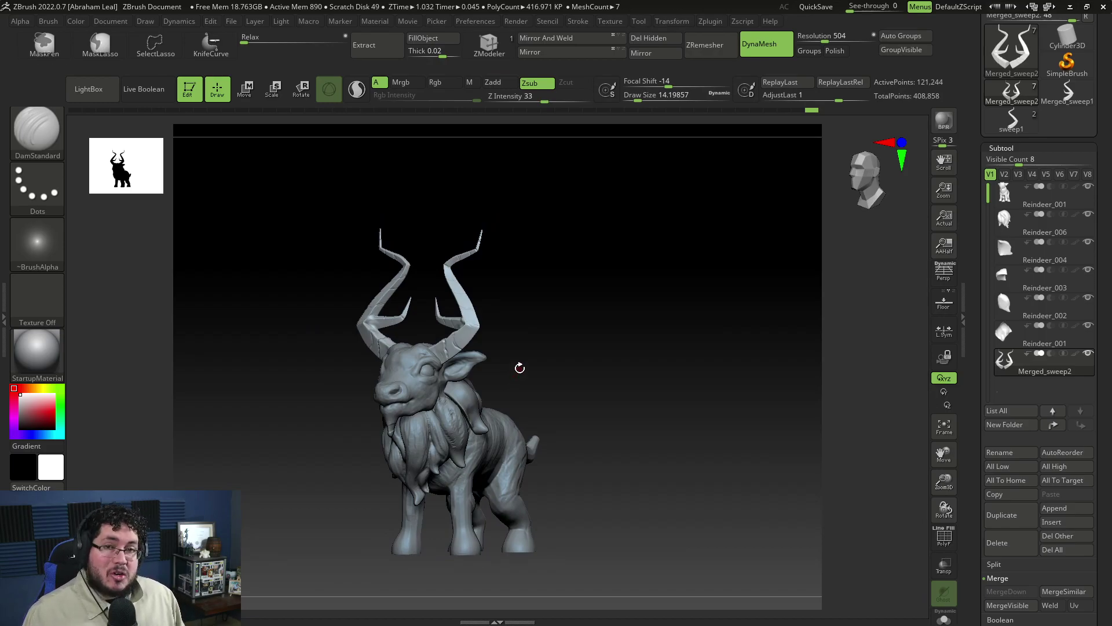
shift+right_drag(628, 402, 639, 446)
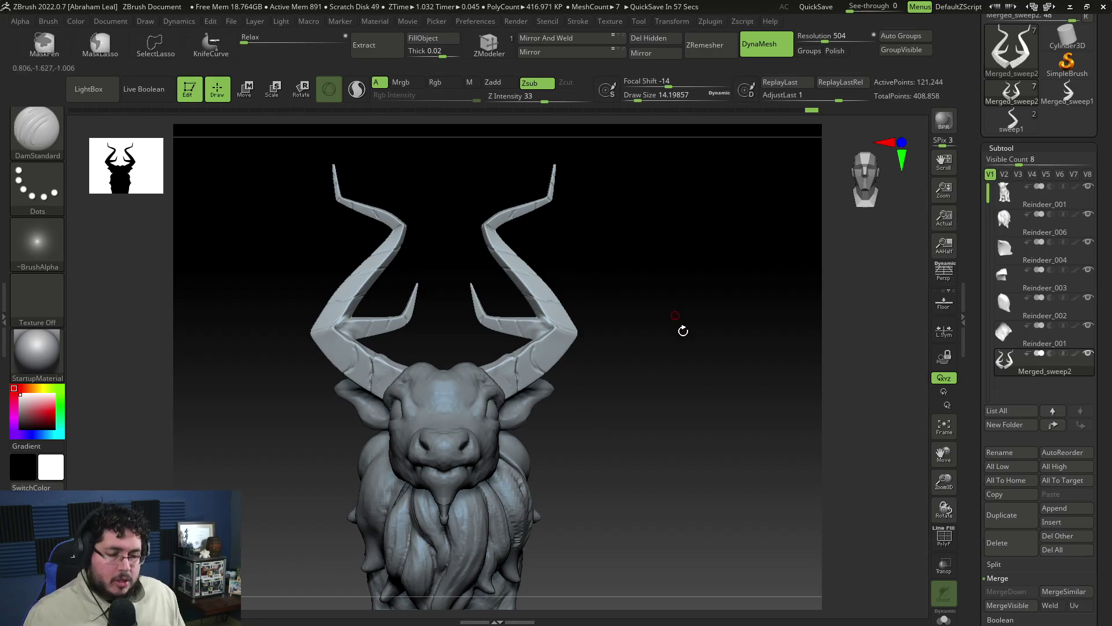
right_drag(713, 338, 720, 418)
alt+drag(719, 418, 709, 407)
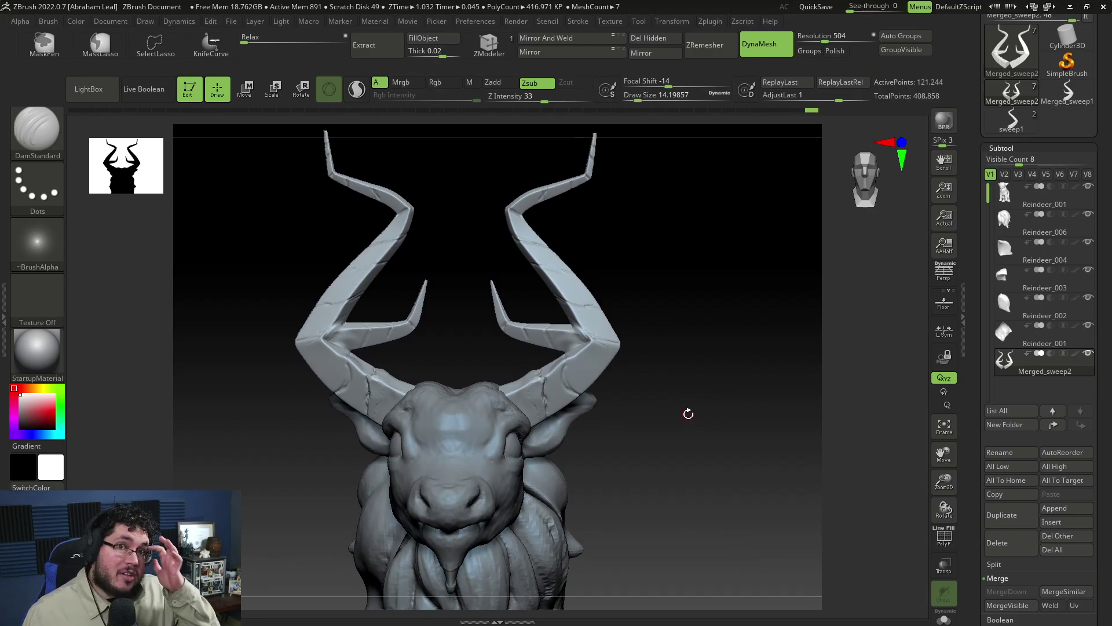
drag(701, 420, 692, 422)
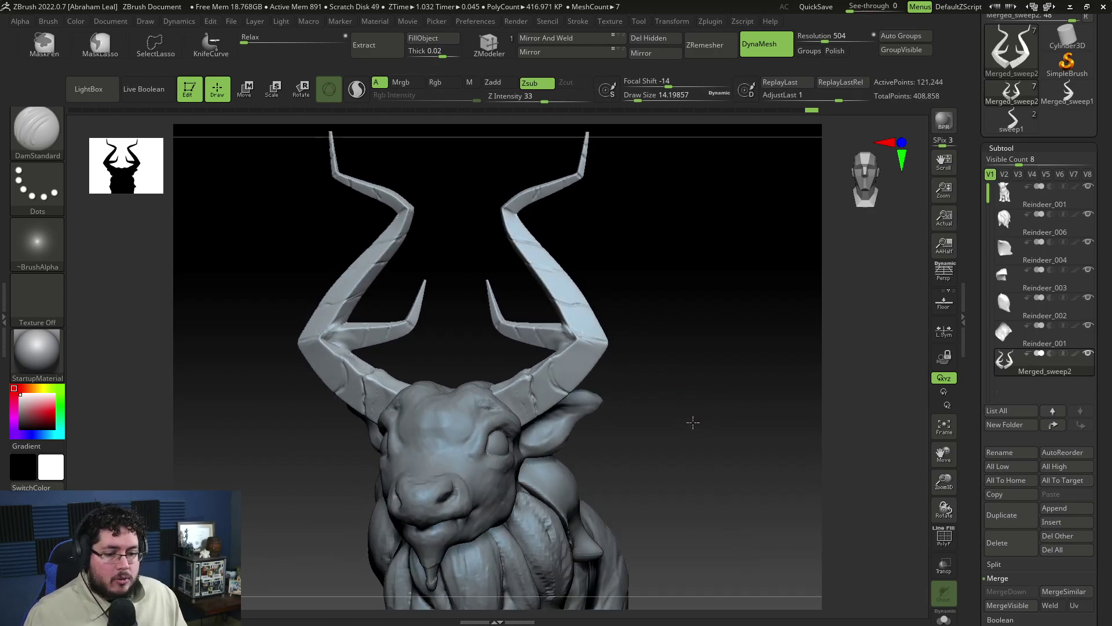